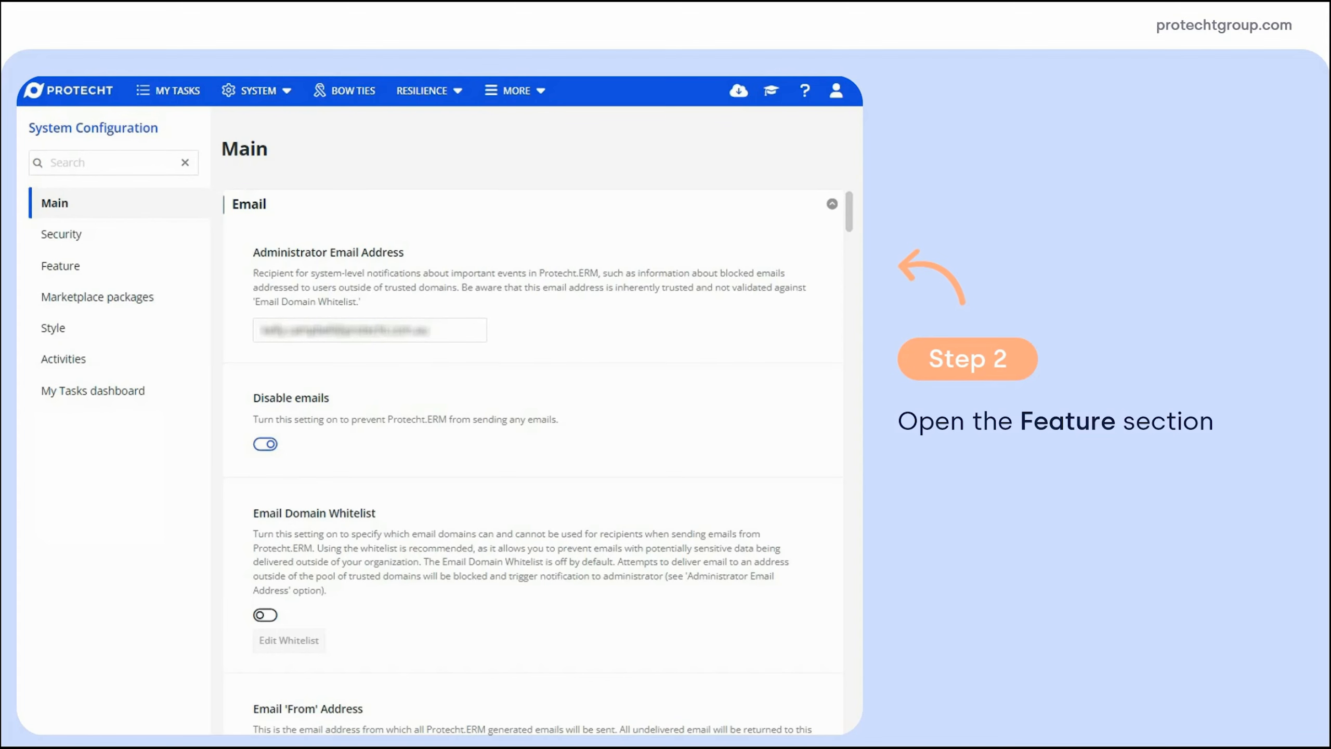
Search the Feature settings for 'workflow api' and open the API Configurations list
click(61, 266)
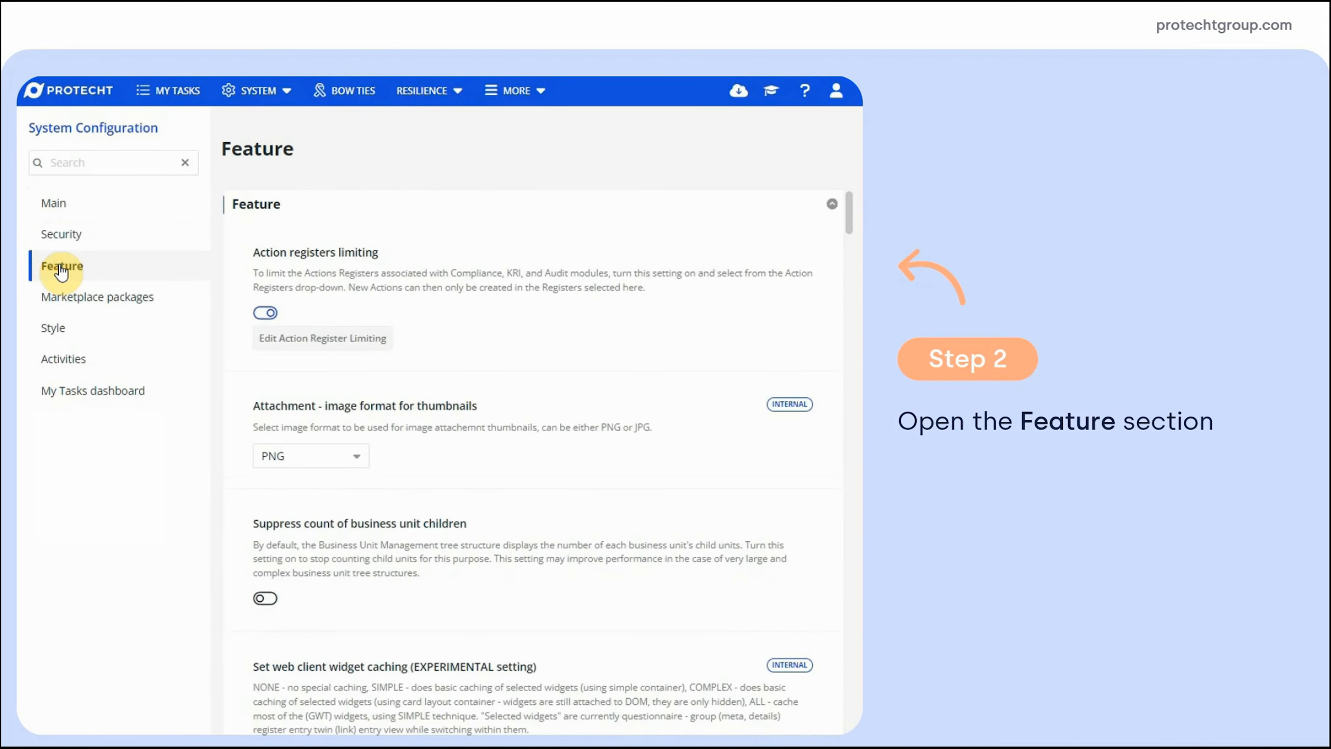
click(148, 164)
text(workflow api)
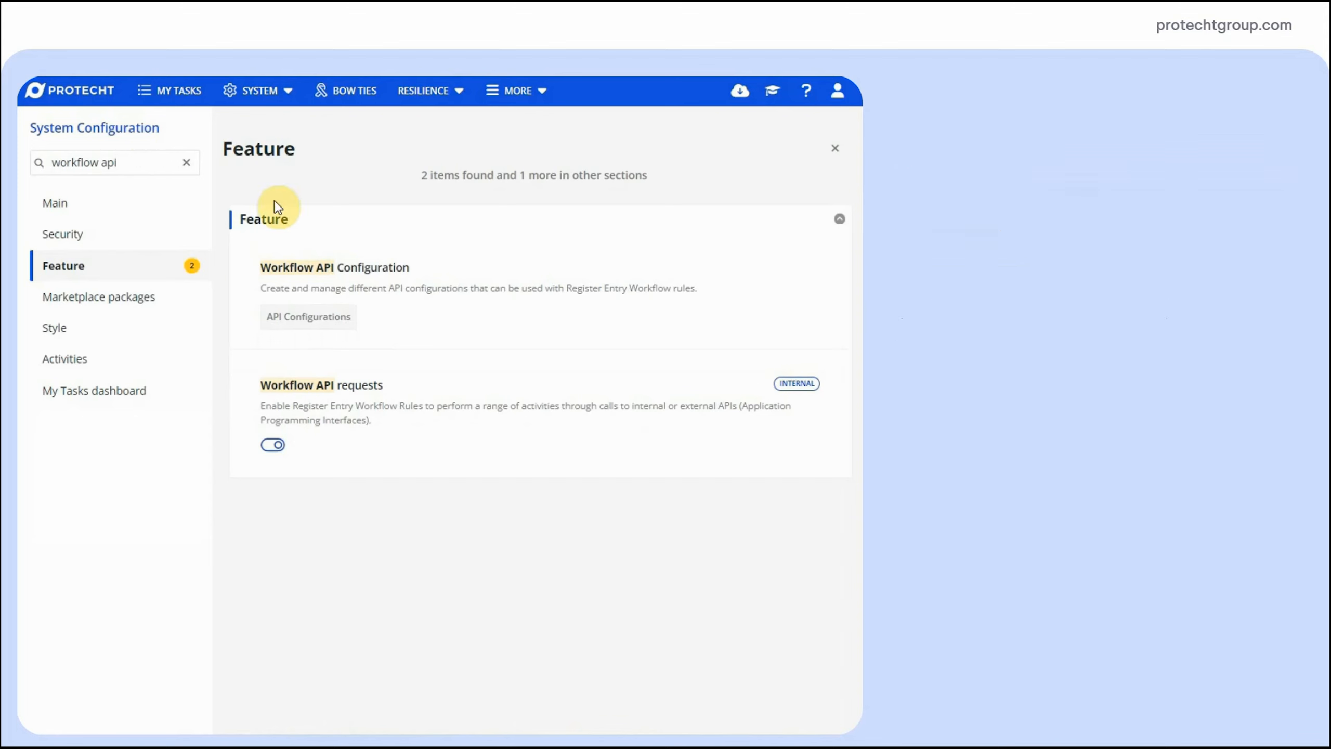
click(312, 320)
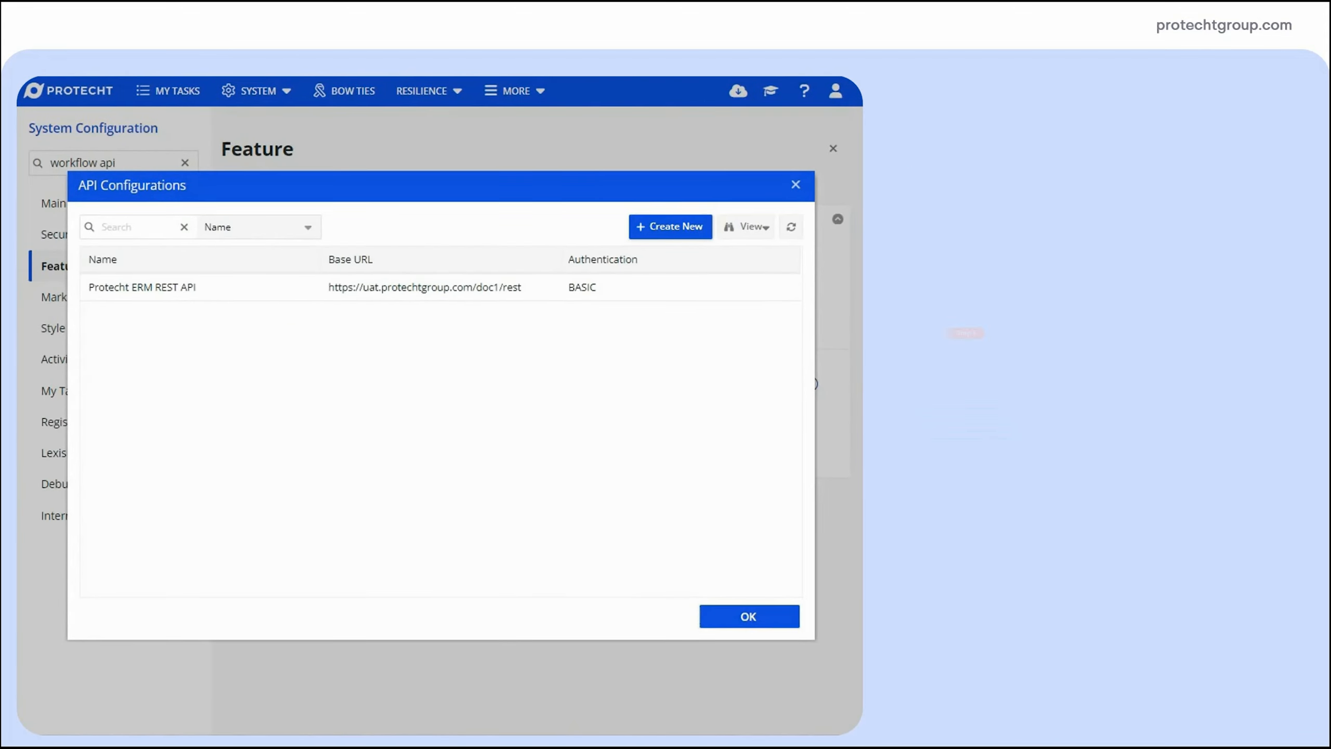
click(662, 231)
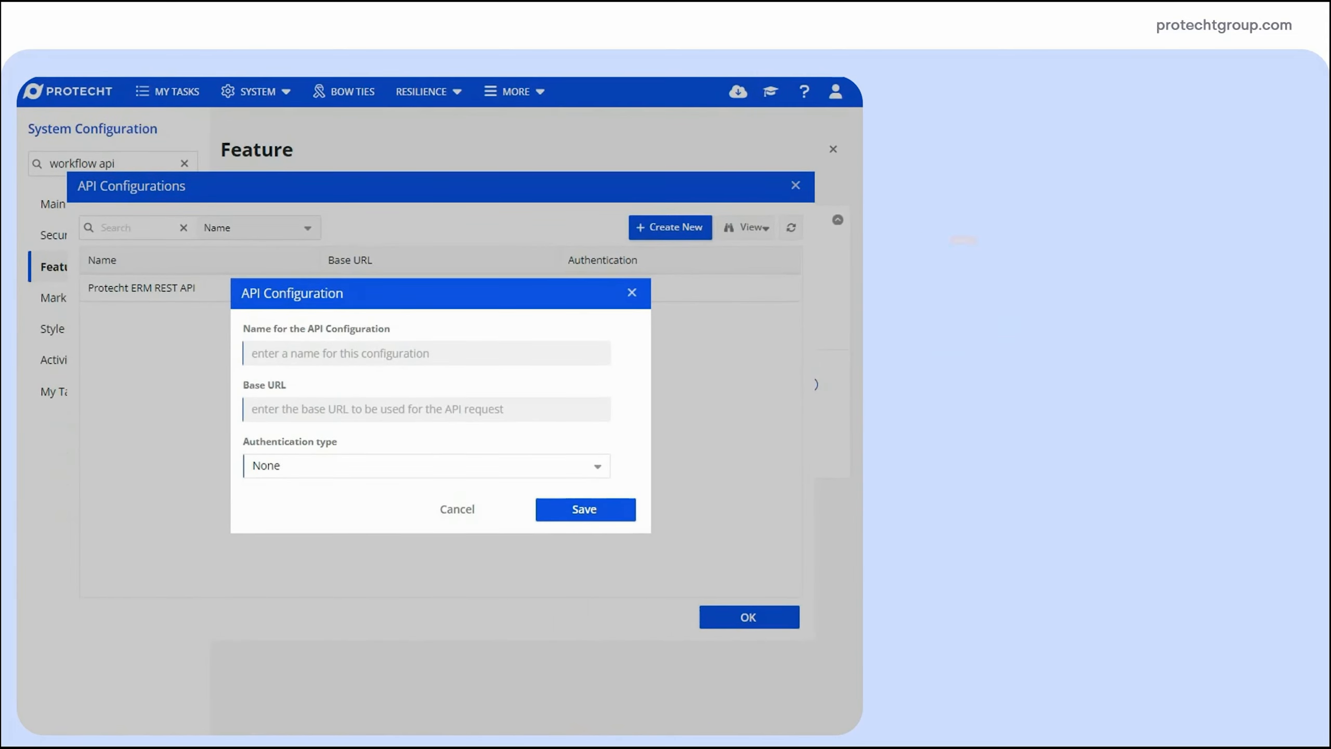
click(276, 353)
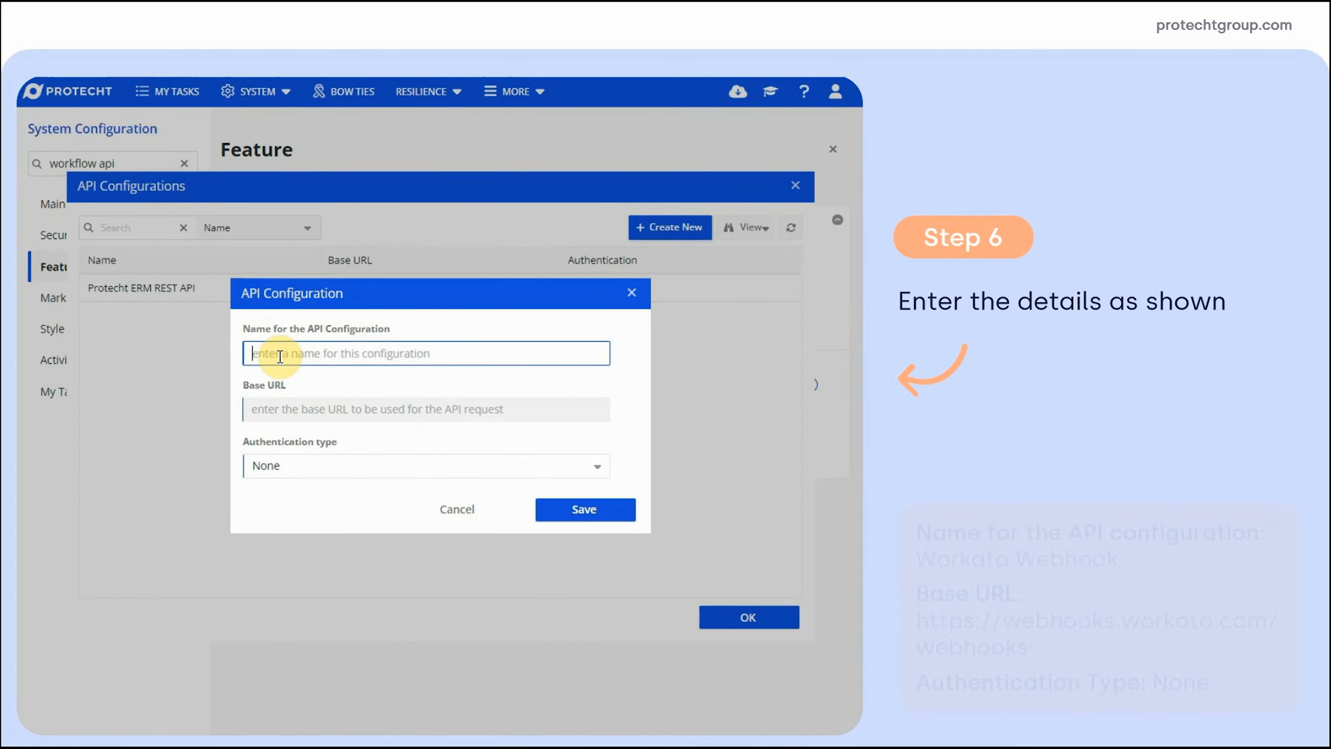
text(Workato Webhook)
click(304, 405)
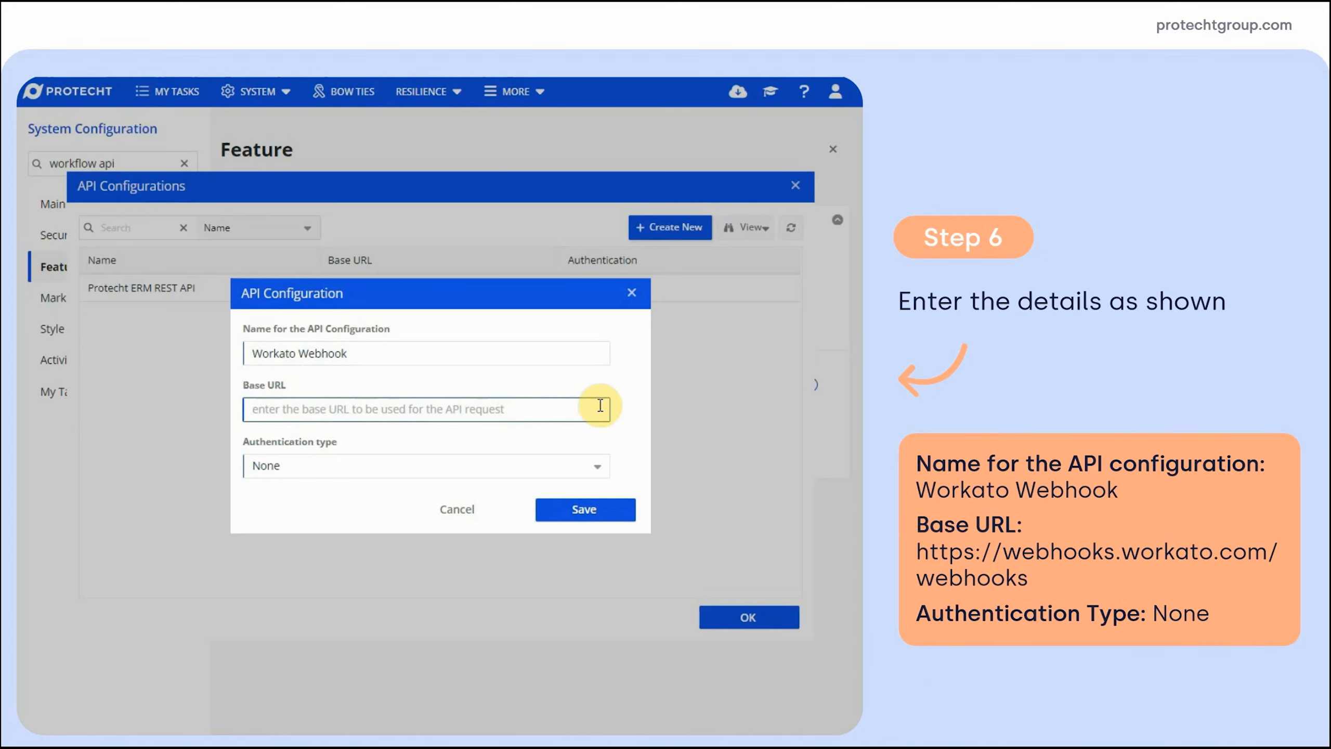
text(https://webhooks.workato.com/webhooks)
click(621, 409)
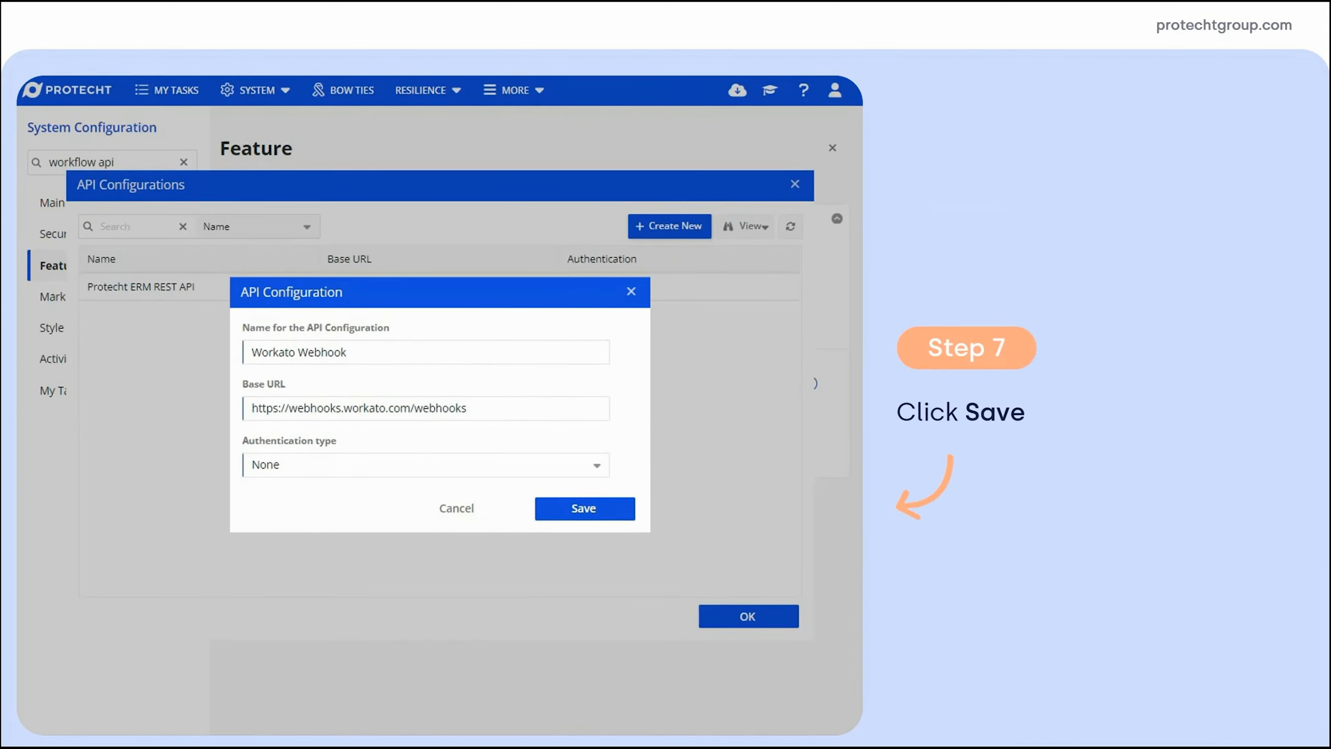
click(620, 508)
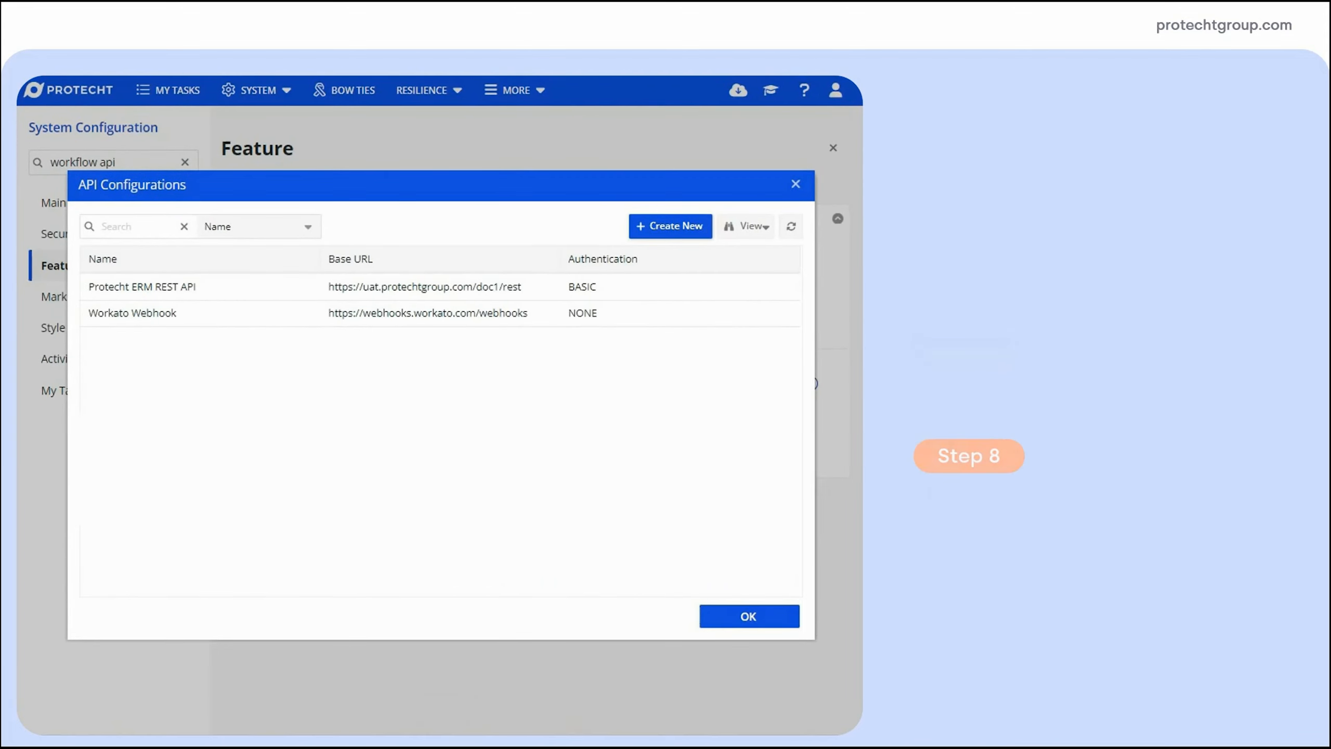
click(728, 621)
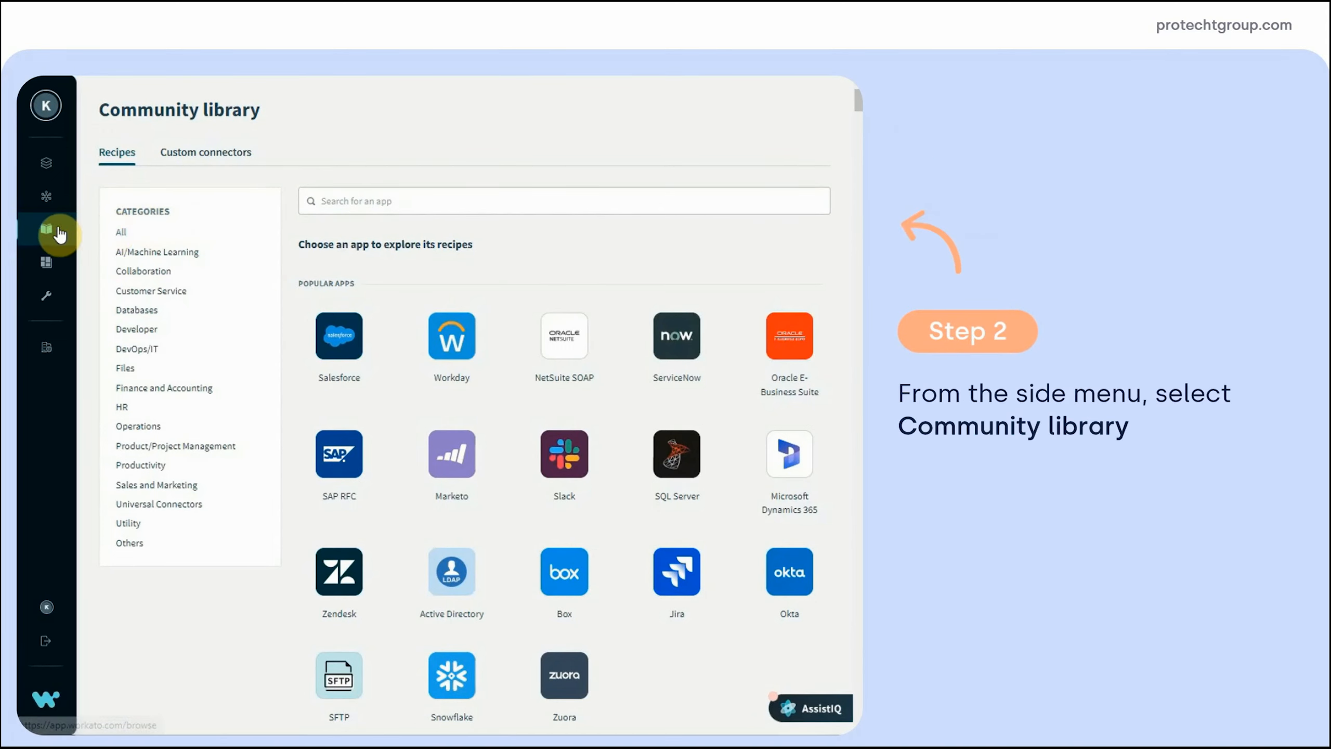
Search the Community library for 'protecht' and open the KRI action MS Teams notification recipe
mouse_move(46, 232)
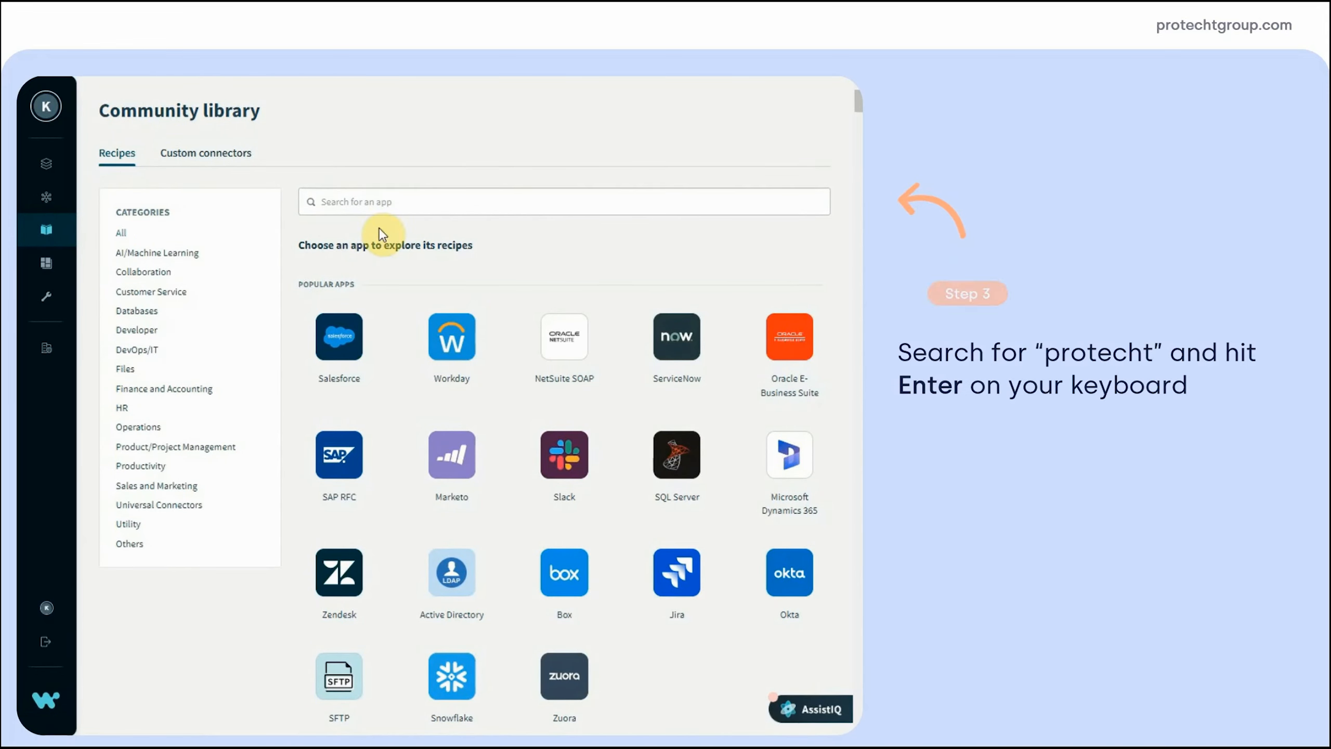
click(353, 203)
text(protec)
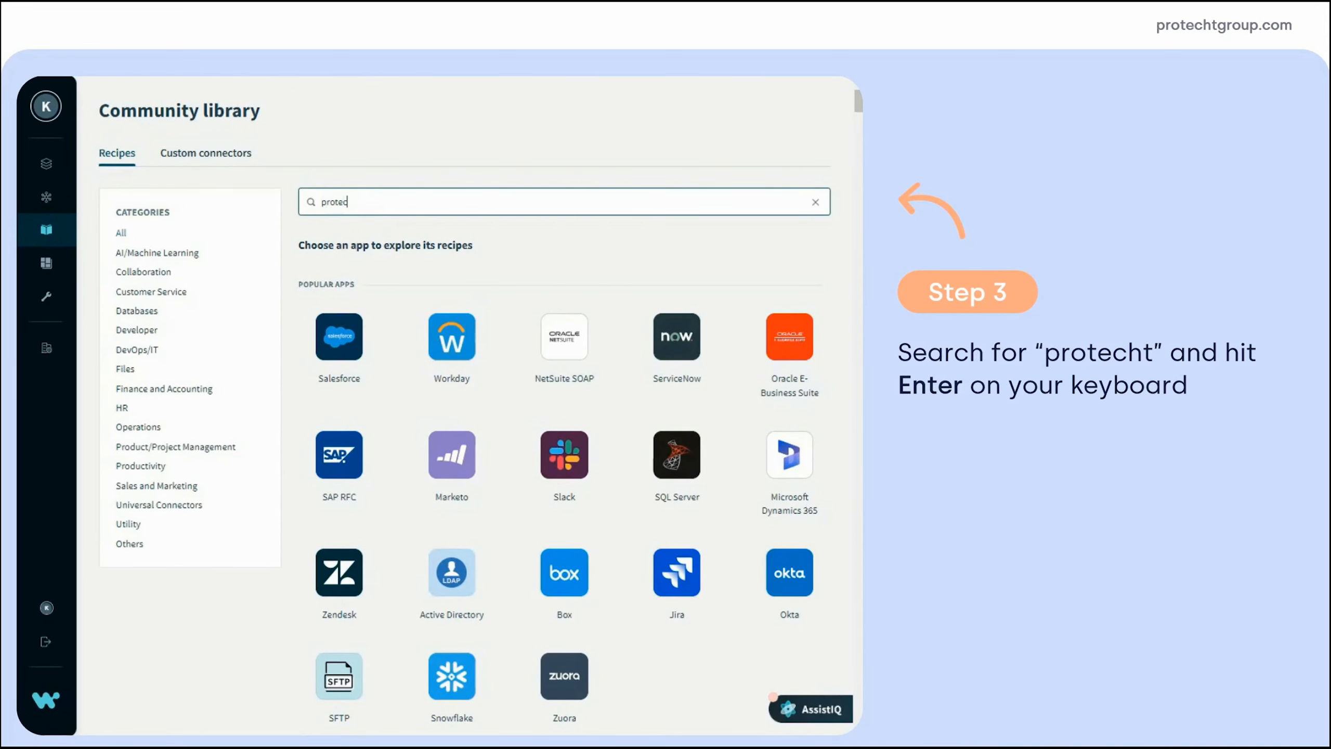
key(Return)
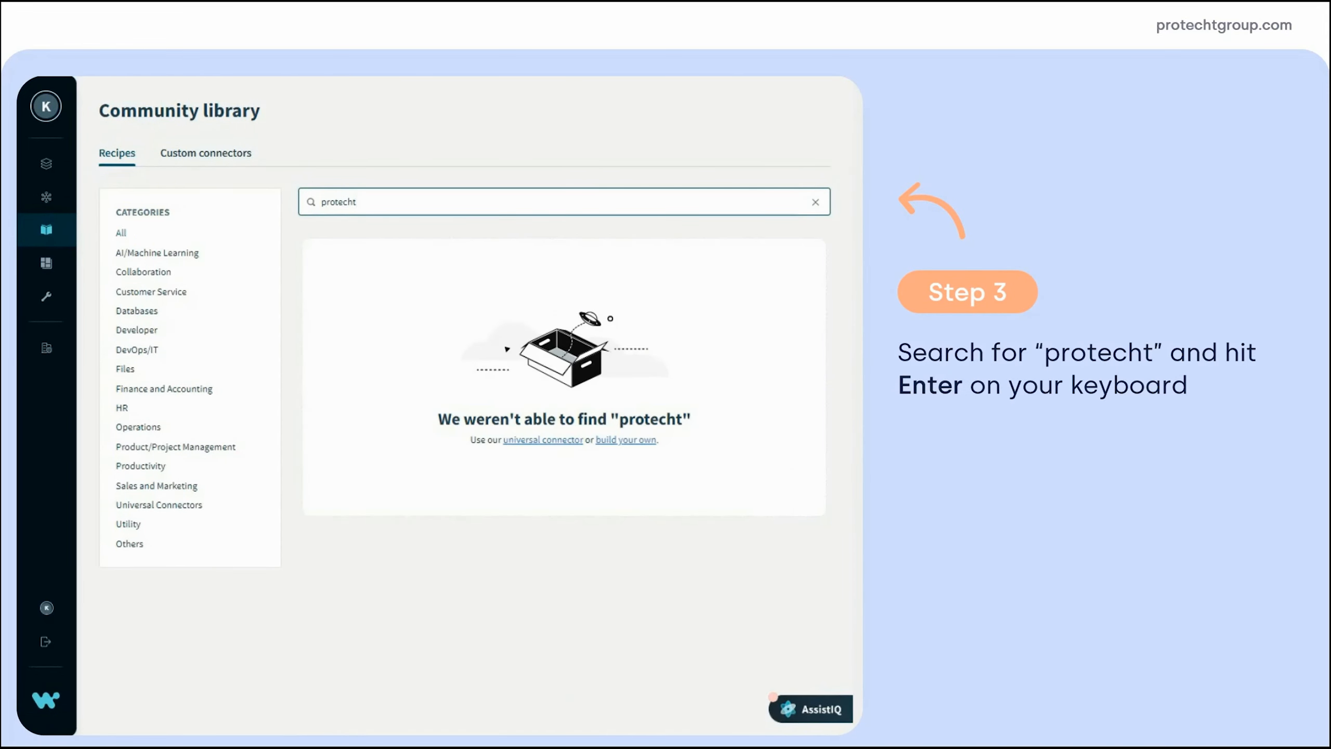
key(Return)
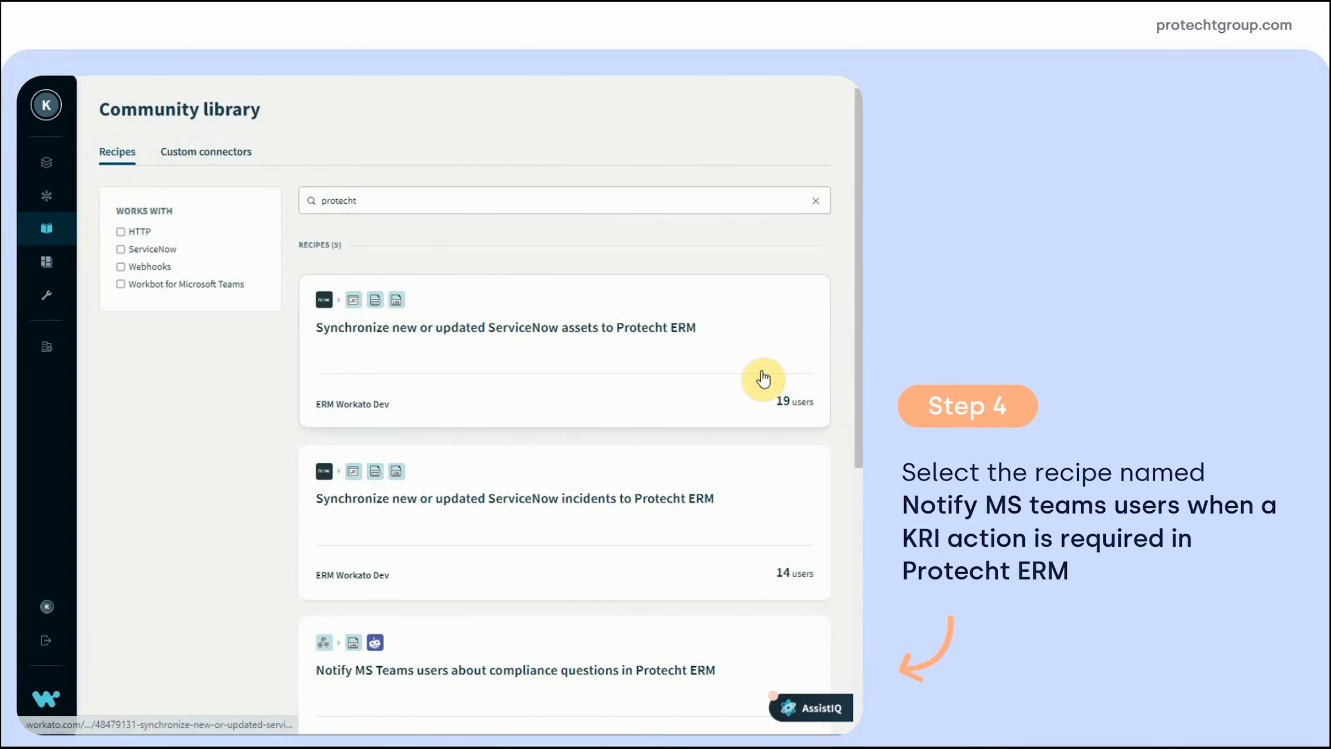
scroll(761, 378, down, 8)
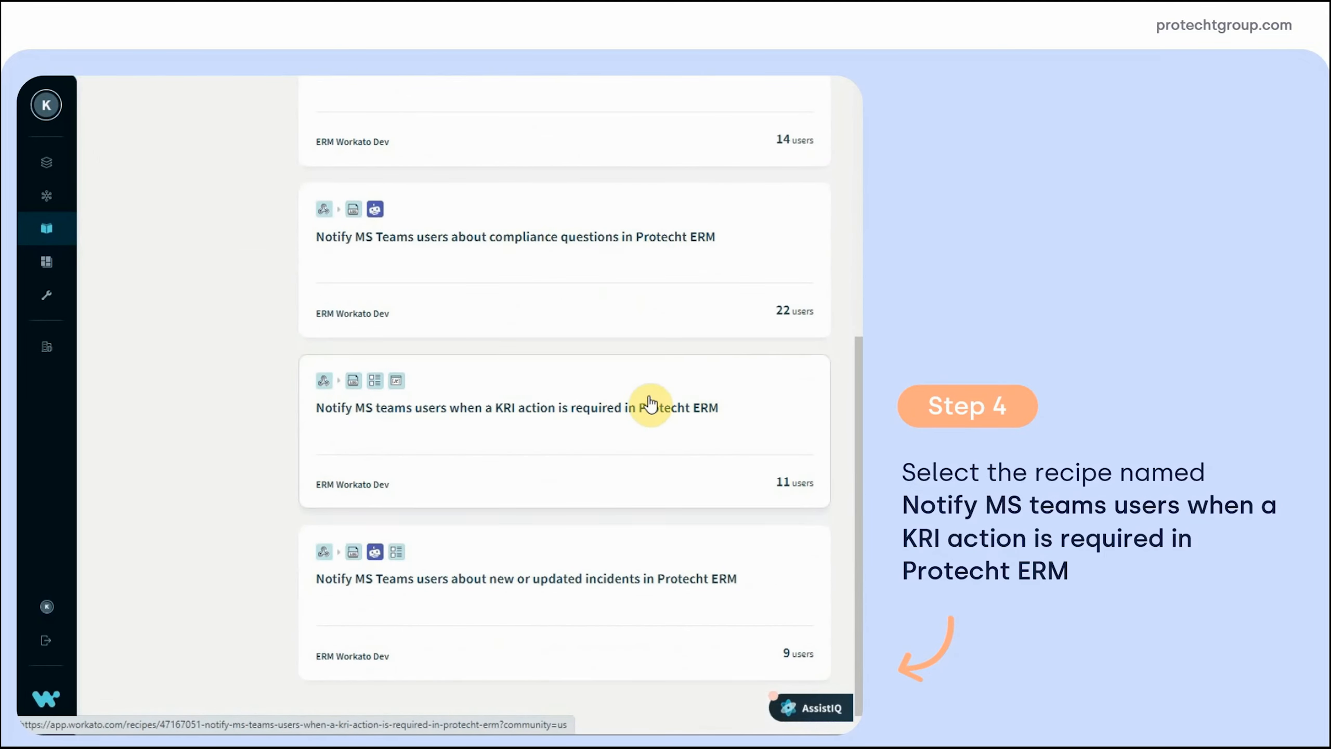
click(593, 405)
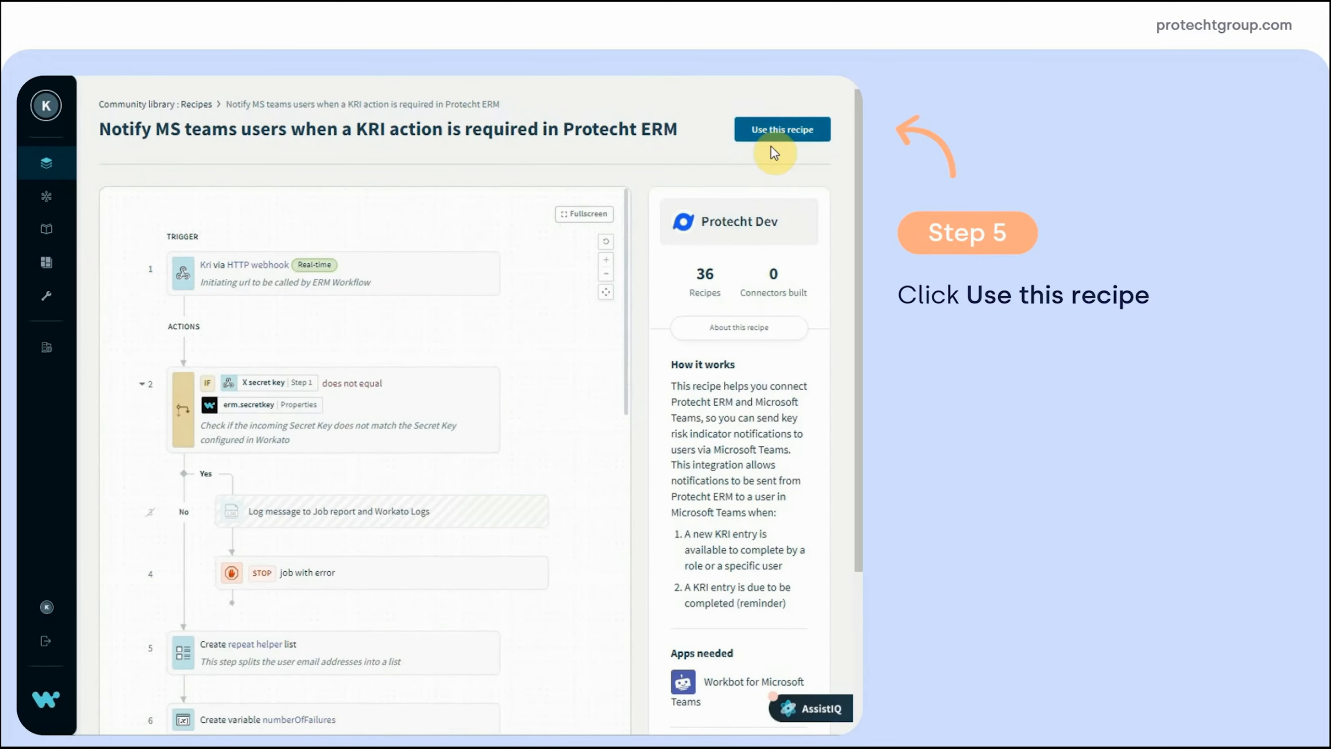
Copy the recipe into the Protecht ERM project and open the copy for customizing
click(778, 131)
click(637, 223)
click(301, 281)
click(602, 290)
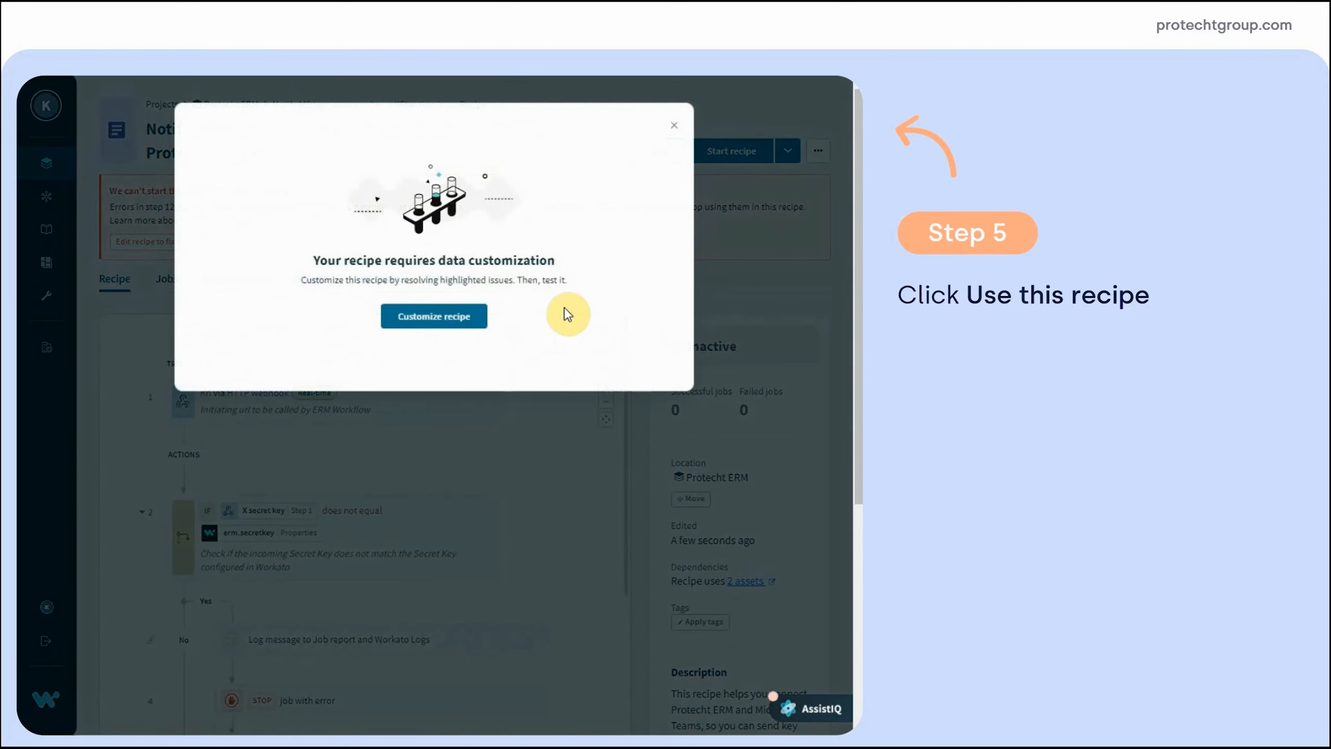
click(674, 127)
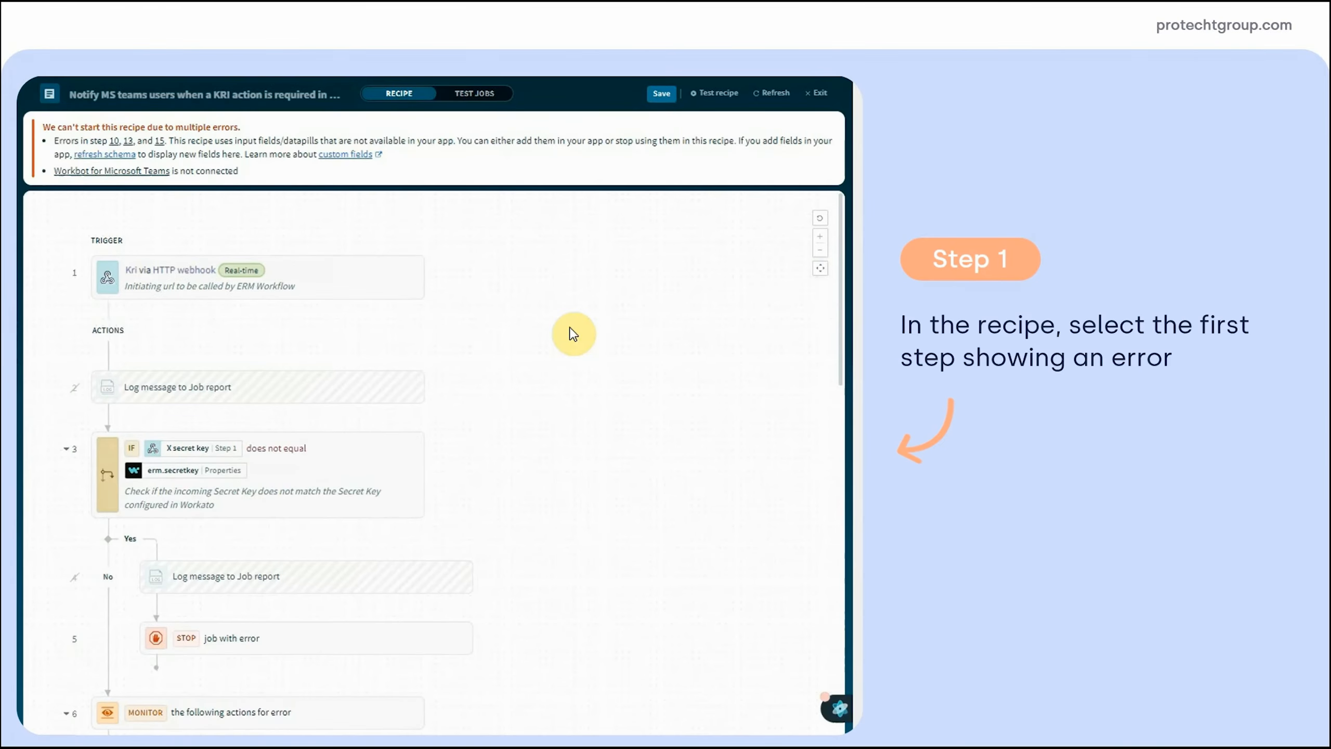
scroll(568, 327, down, 10)
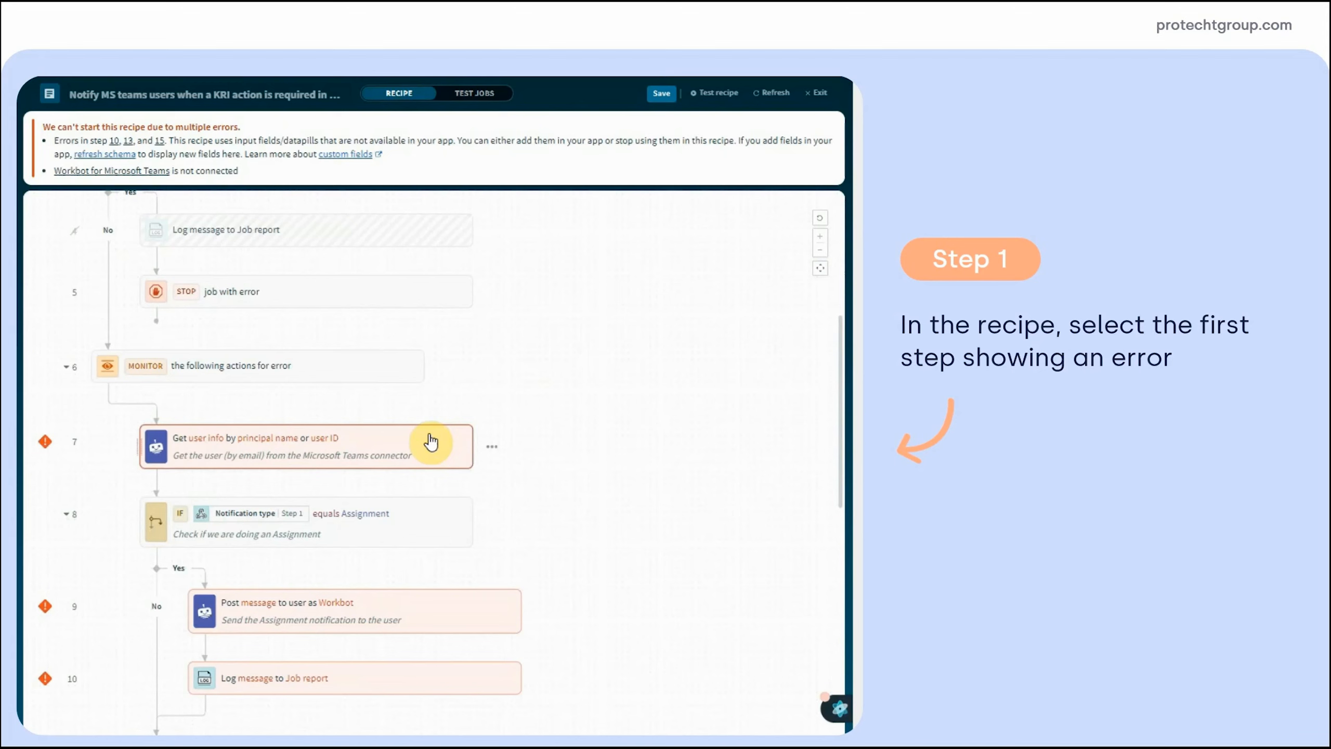
In step 7's advanced connection settings, add the AppCatalog.ReadWrite.All API scope
click(426, 444)
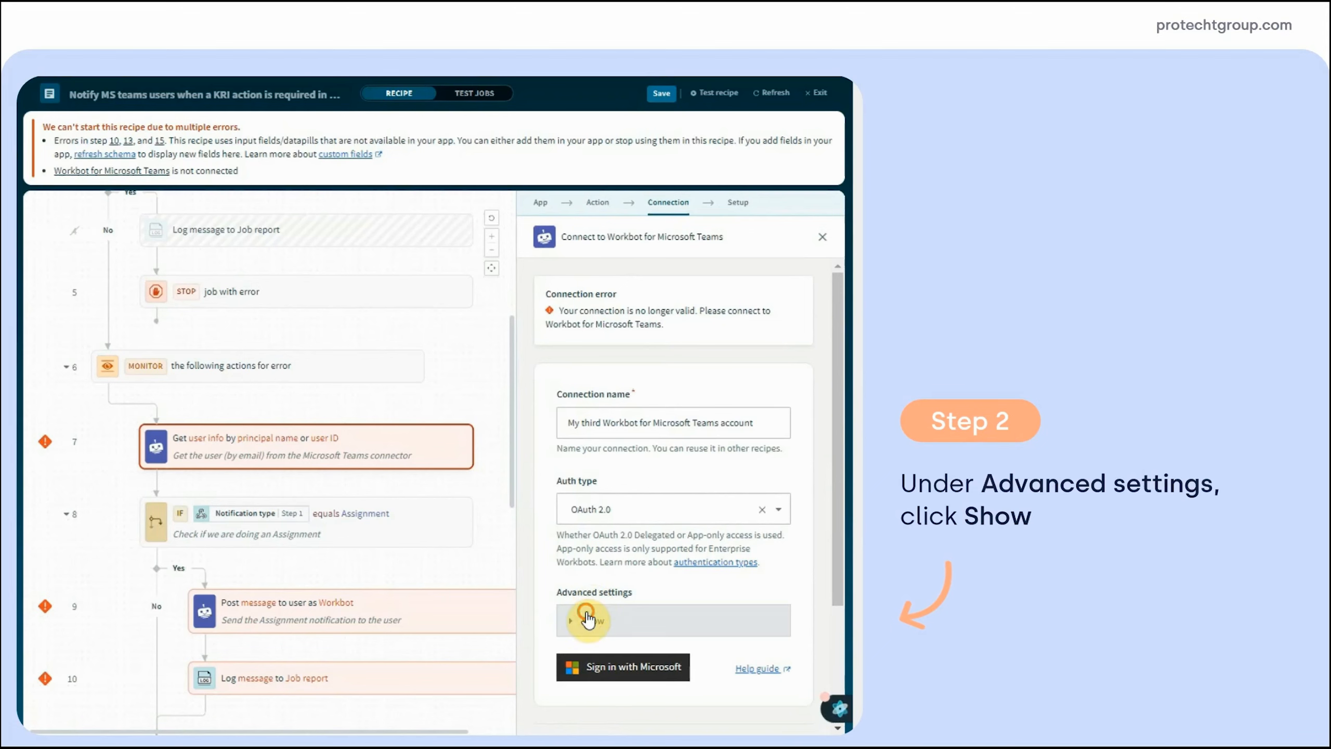
click(587, 617)
drag(838, 350, 846, 524)
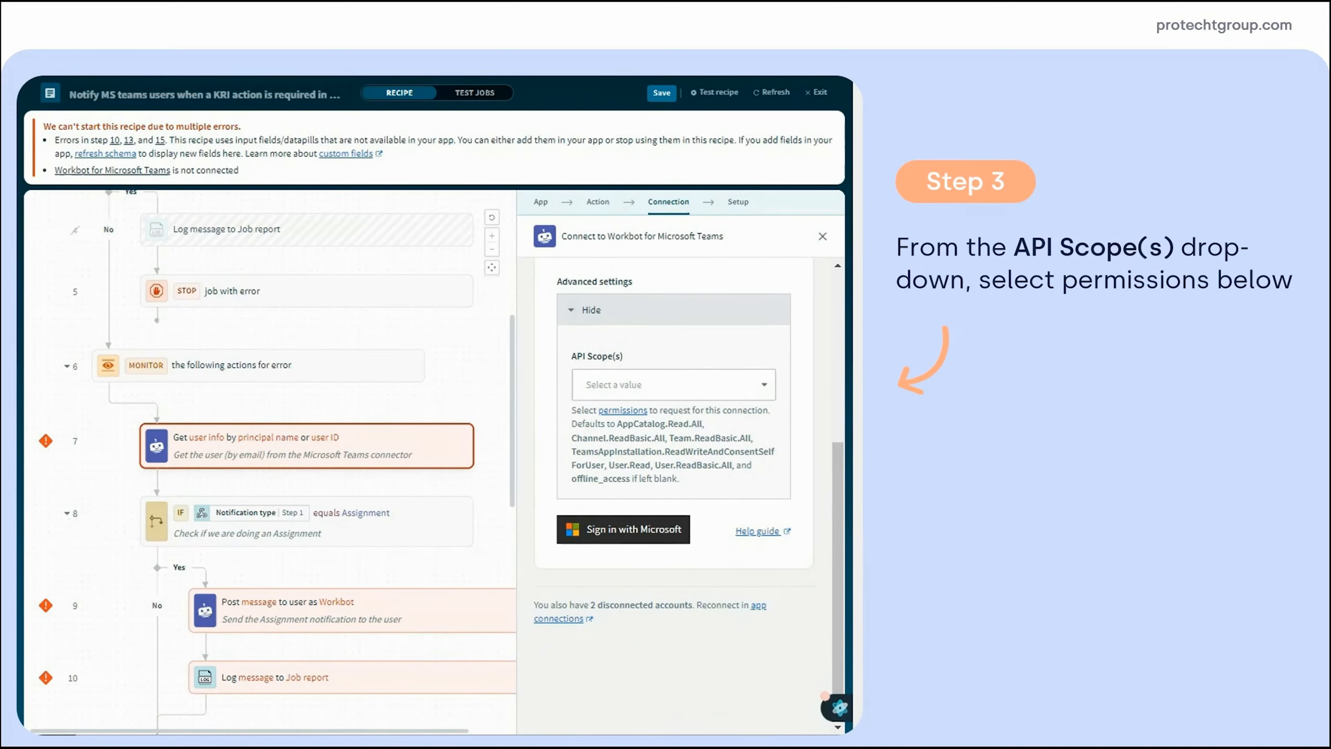
click(757, 385)
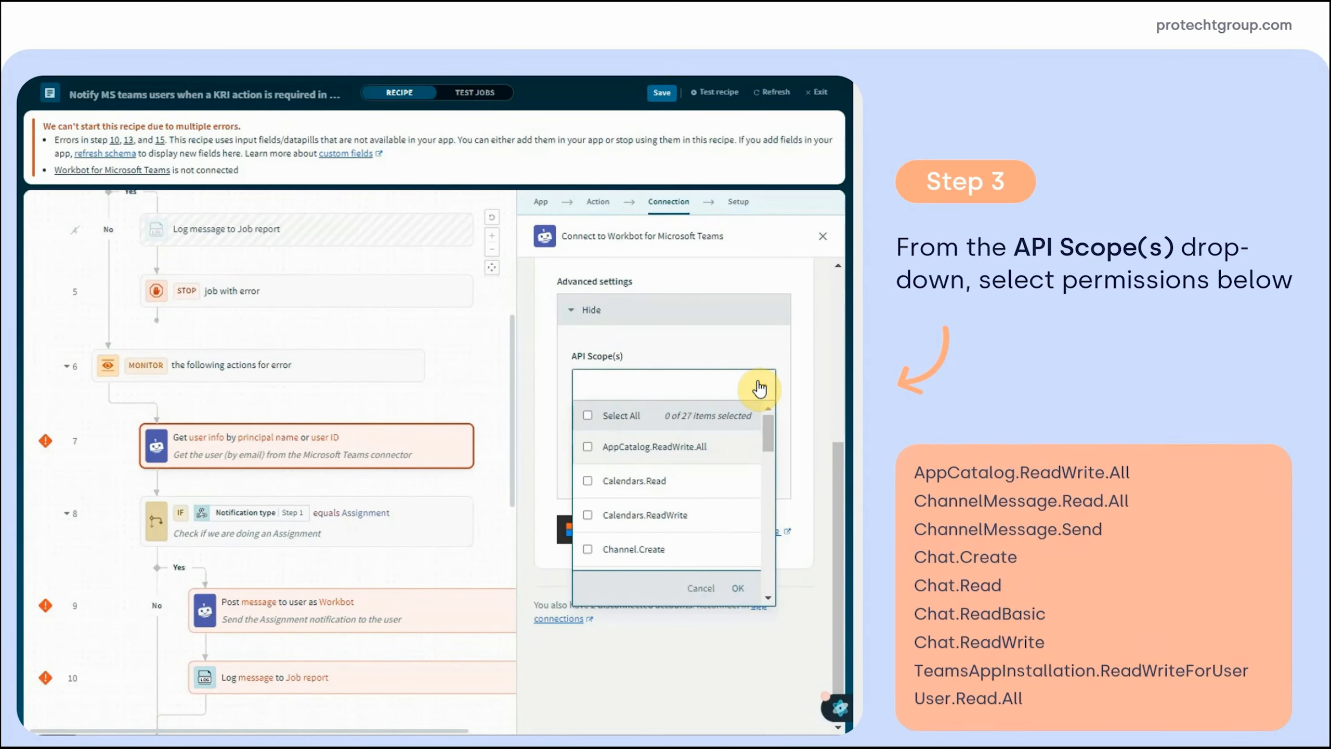
click(601, 455)
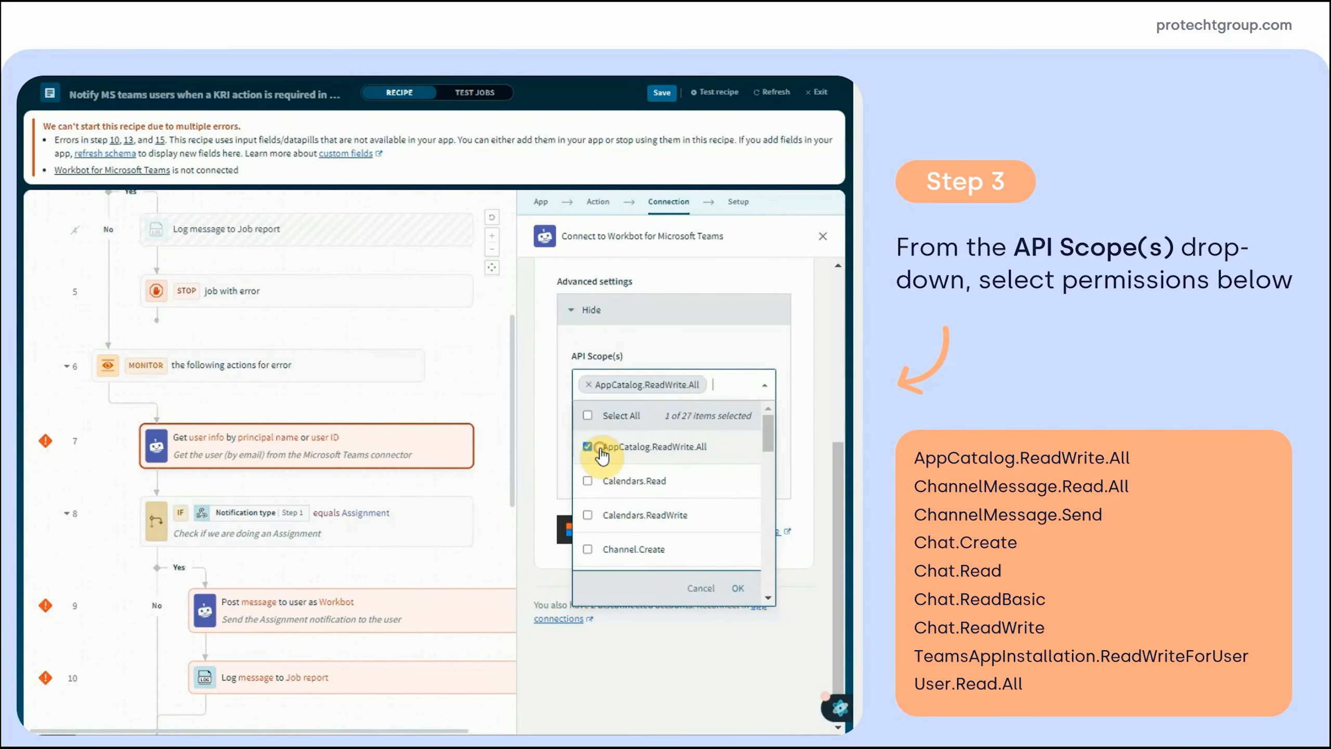
click(769, 597)
click(768, 598)
click(768, 597)
click(769, 597)
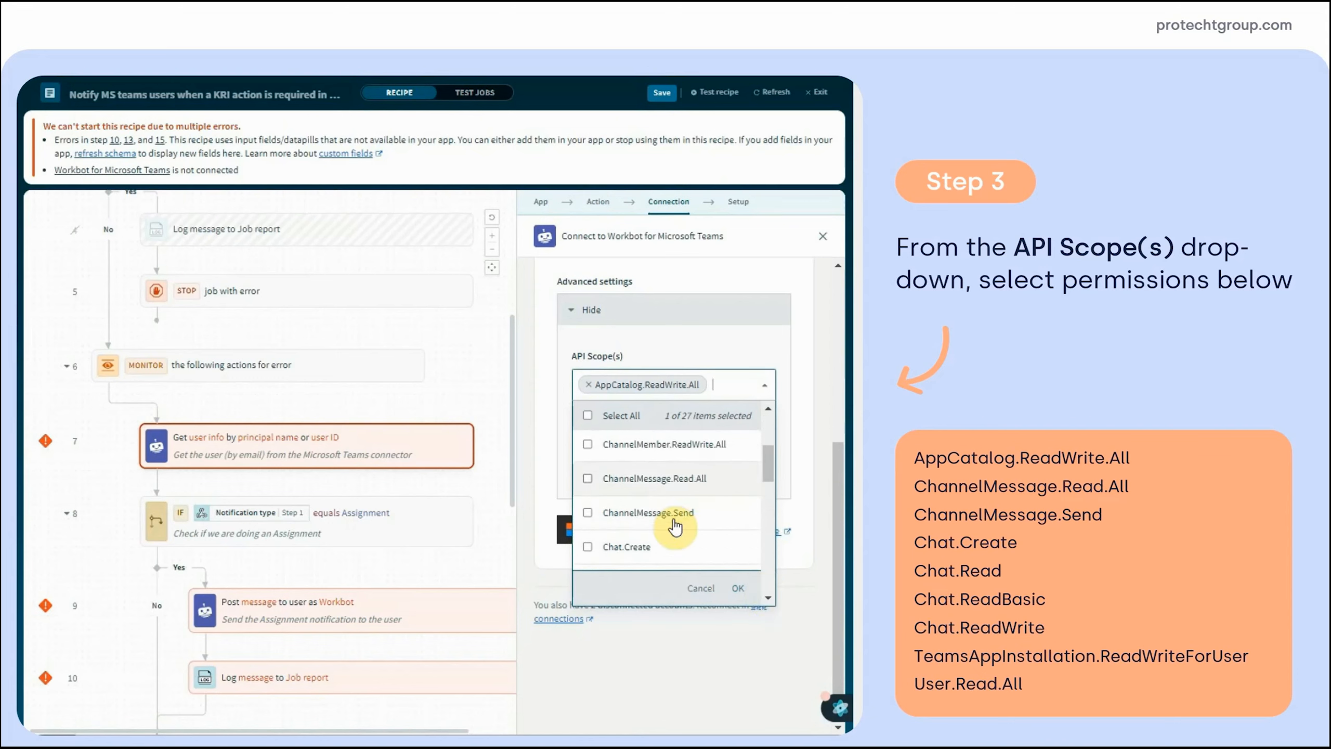
Add ChannelMessage, Chat, TeamsAppInstallation.ReadWriteForUser and User.Read.All scopes
click(589, 480)
click(590, 535)
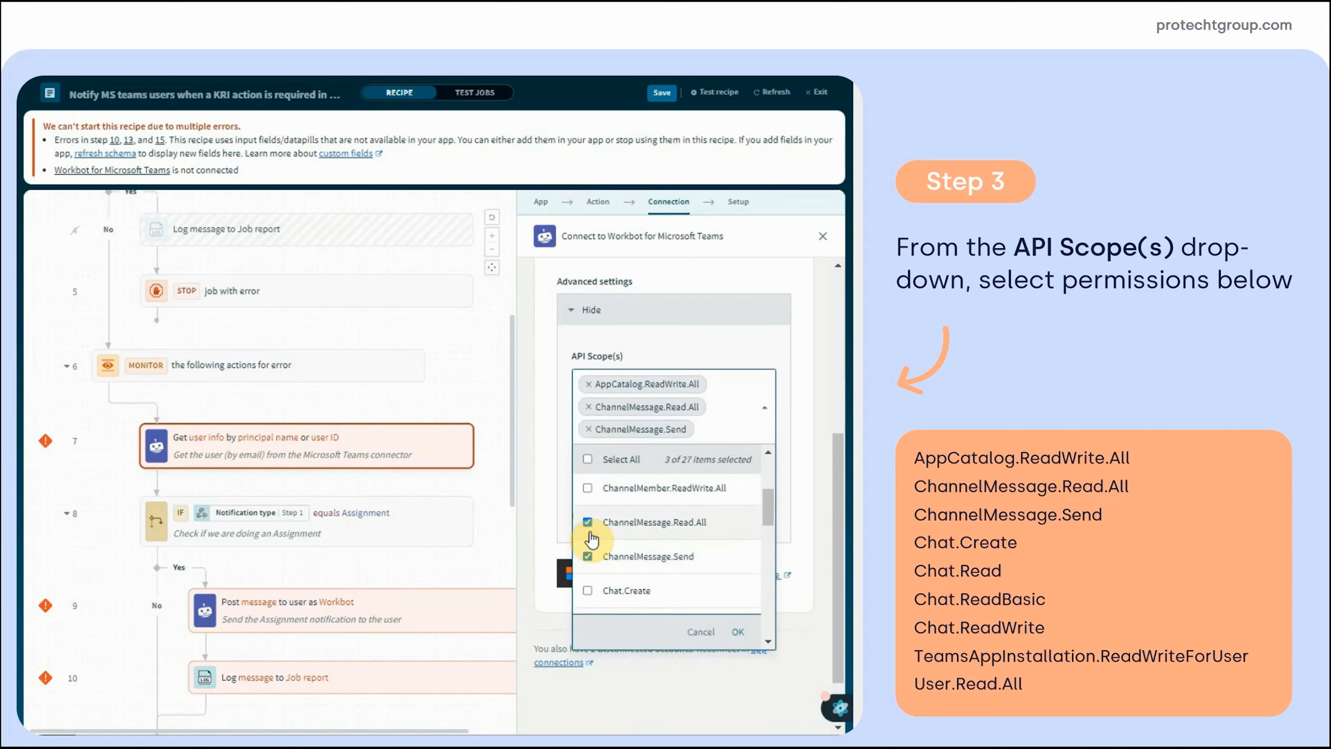
click(594, 592)
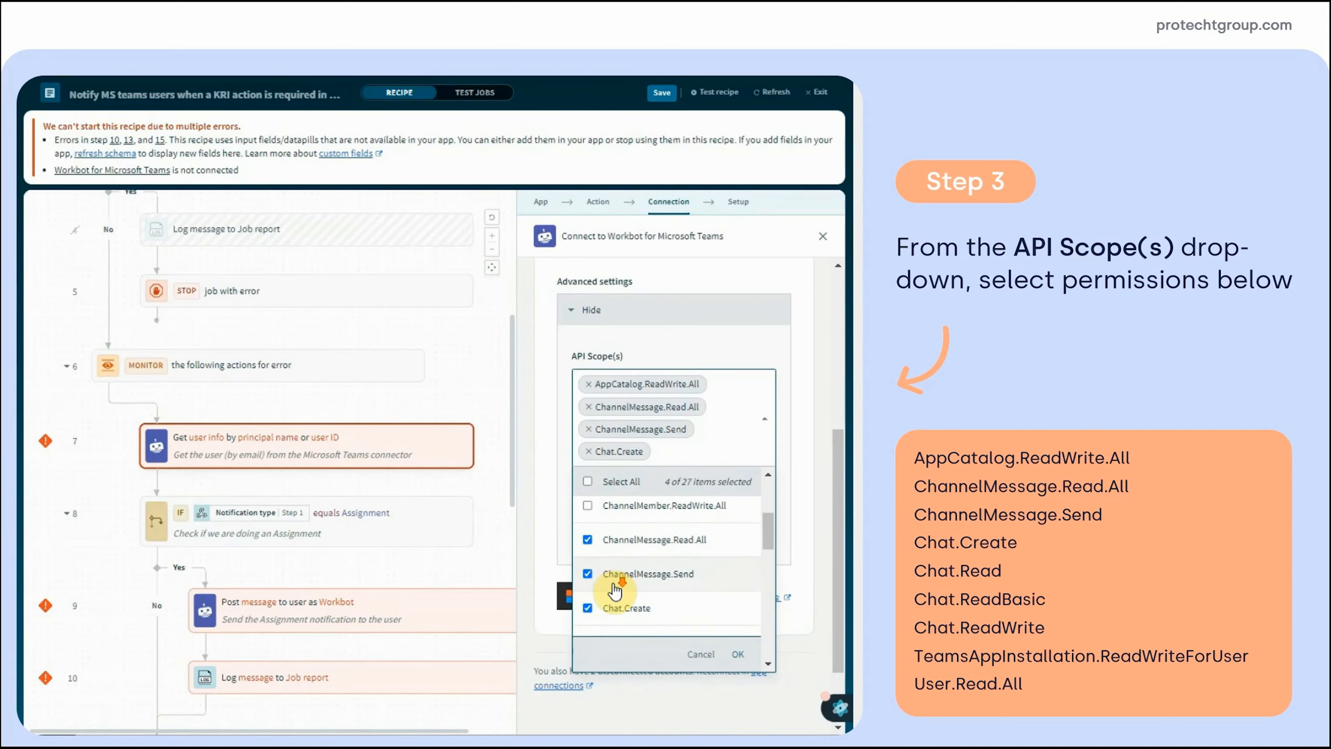
click(594, 566)
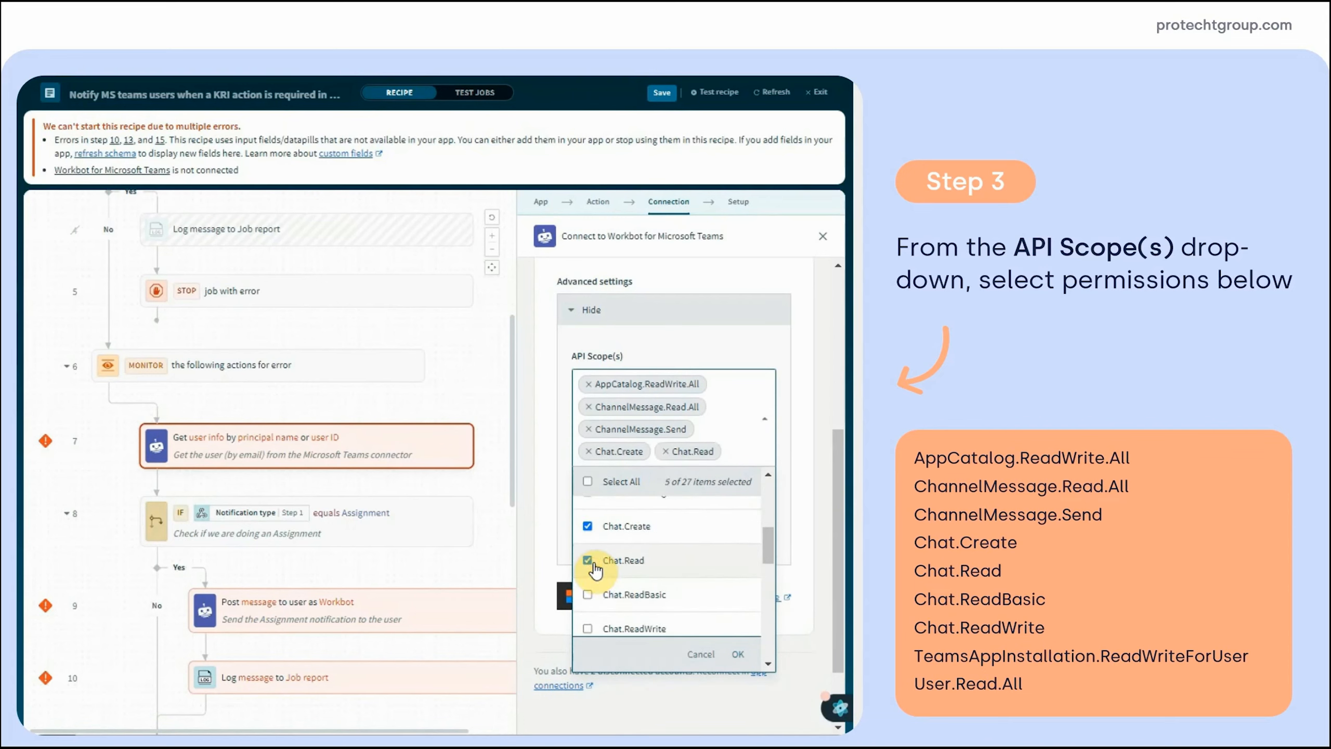
click(595, 594)
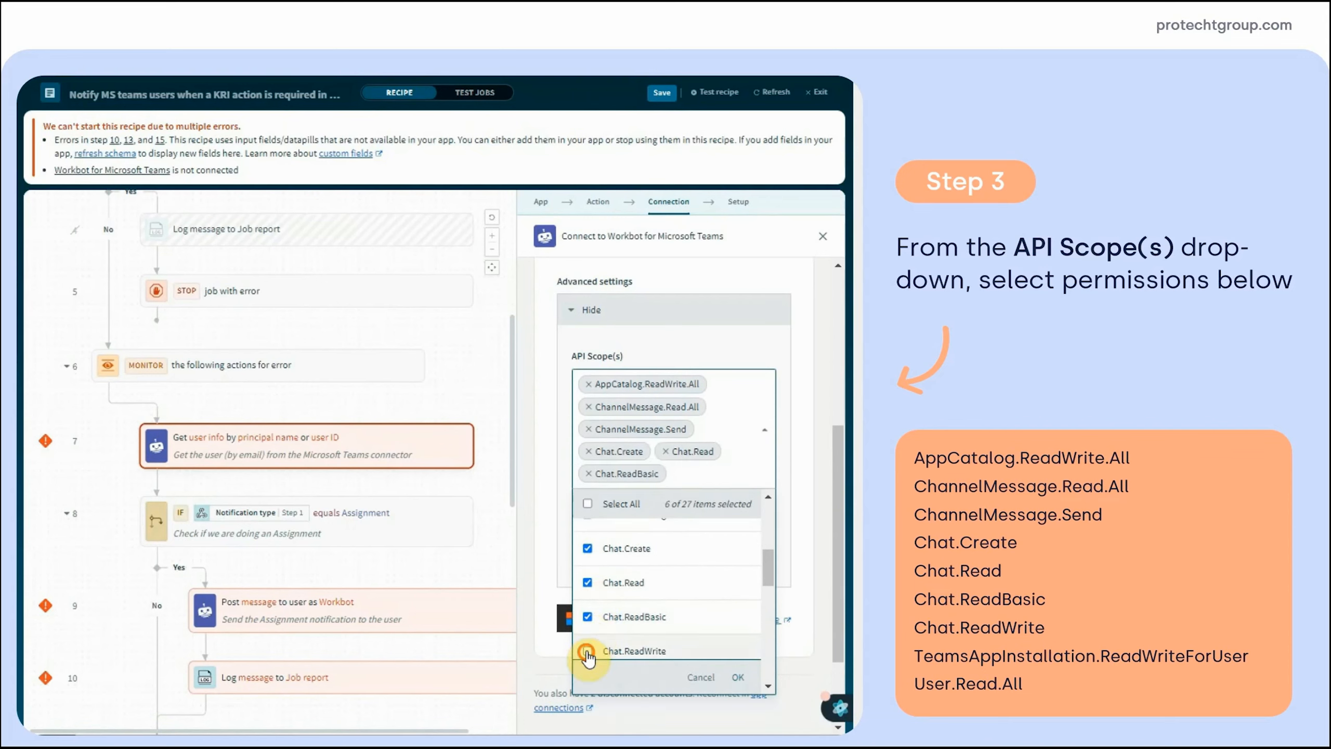
click(597, 650)
scroll(673, 594, down, 5)
scroll(672, 594, down, 4)
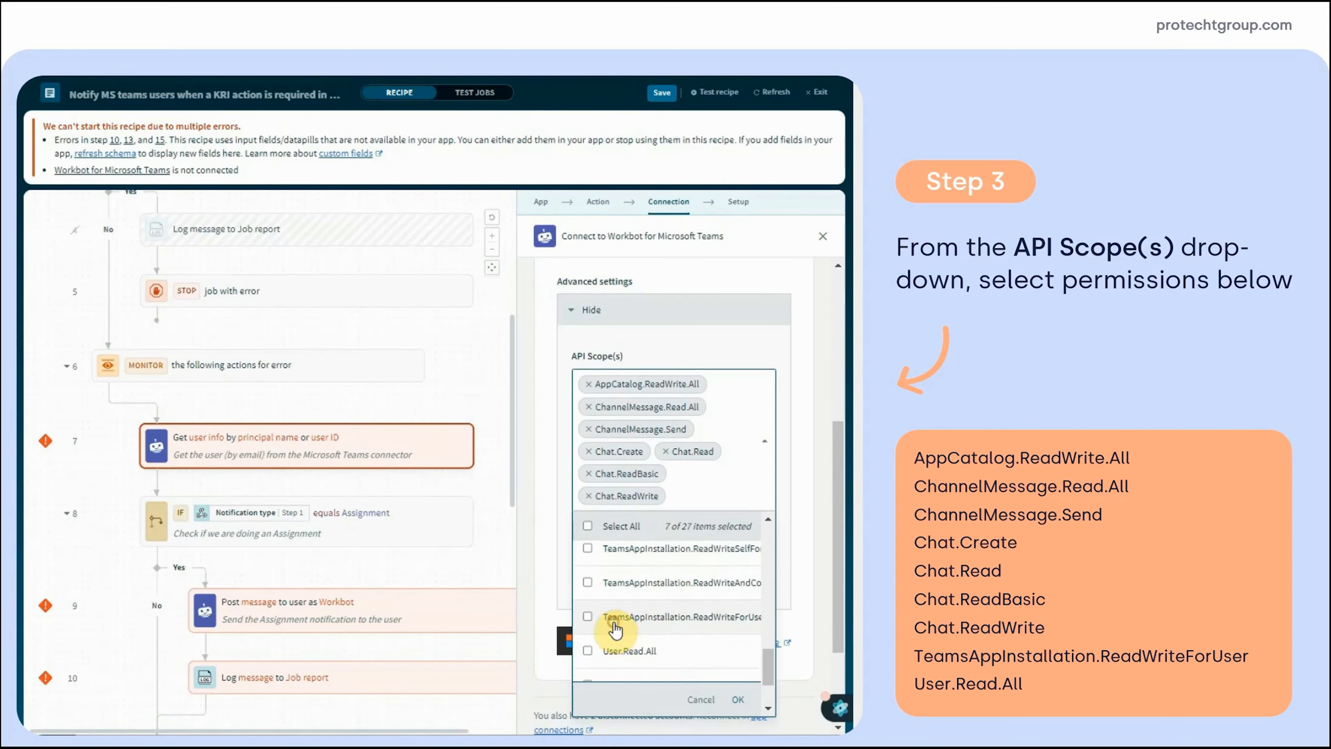
click(616, 628)
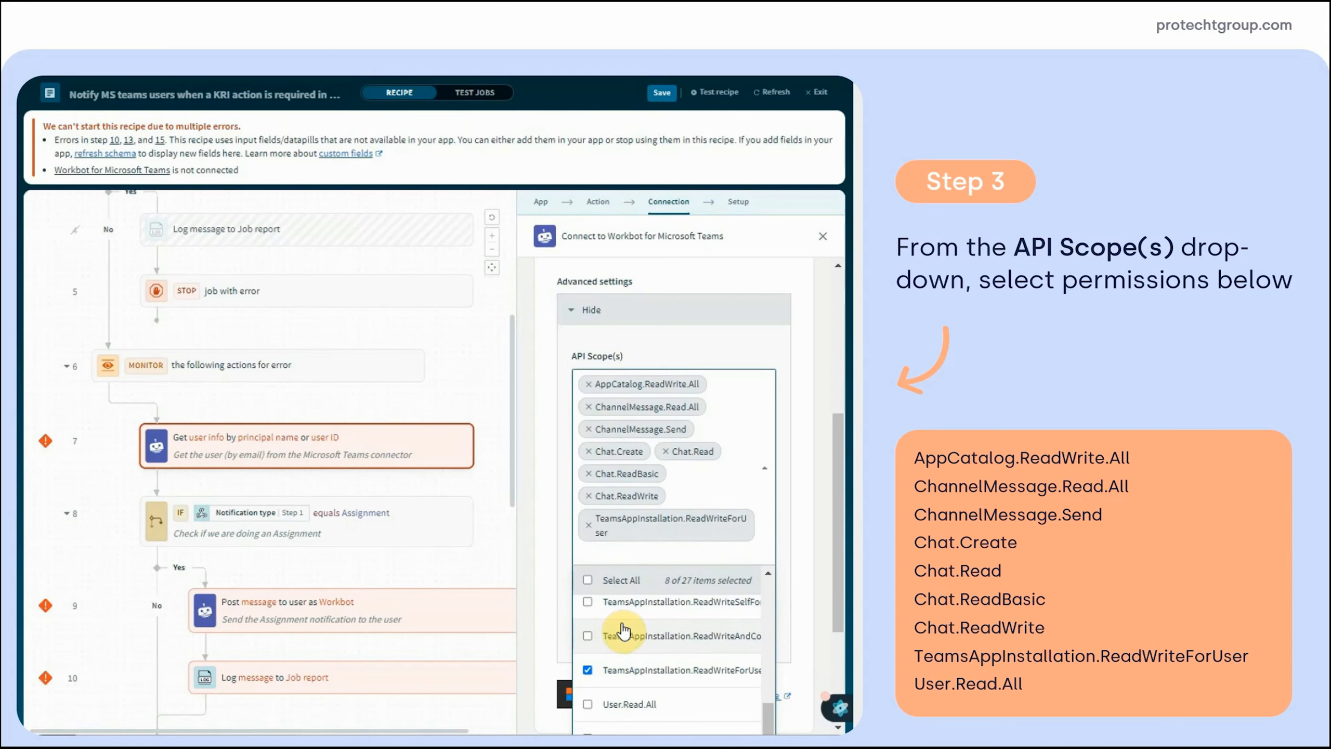
click(611, 704)
scroll(629, 698, down, 2)
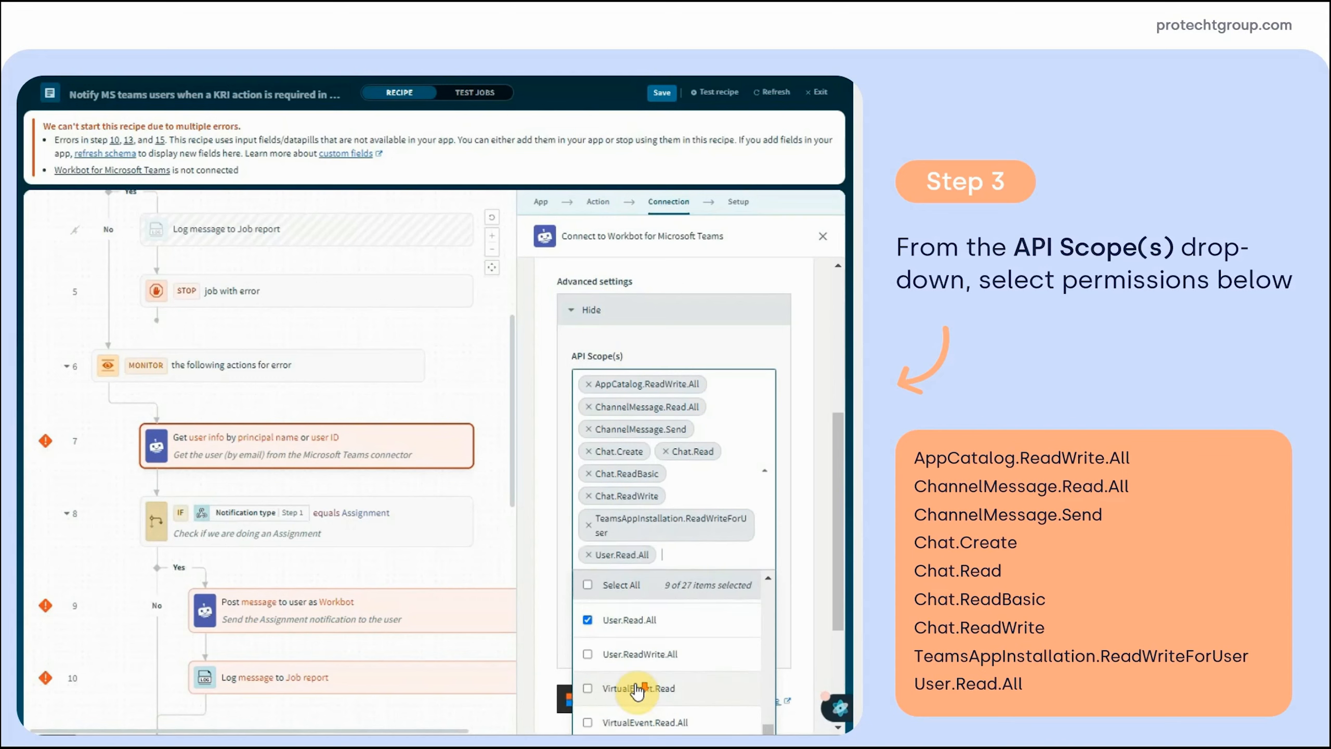
click(807, 516)
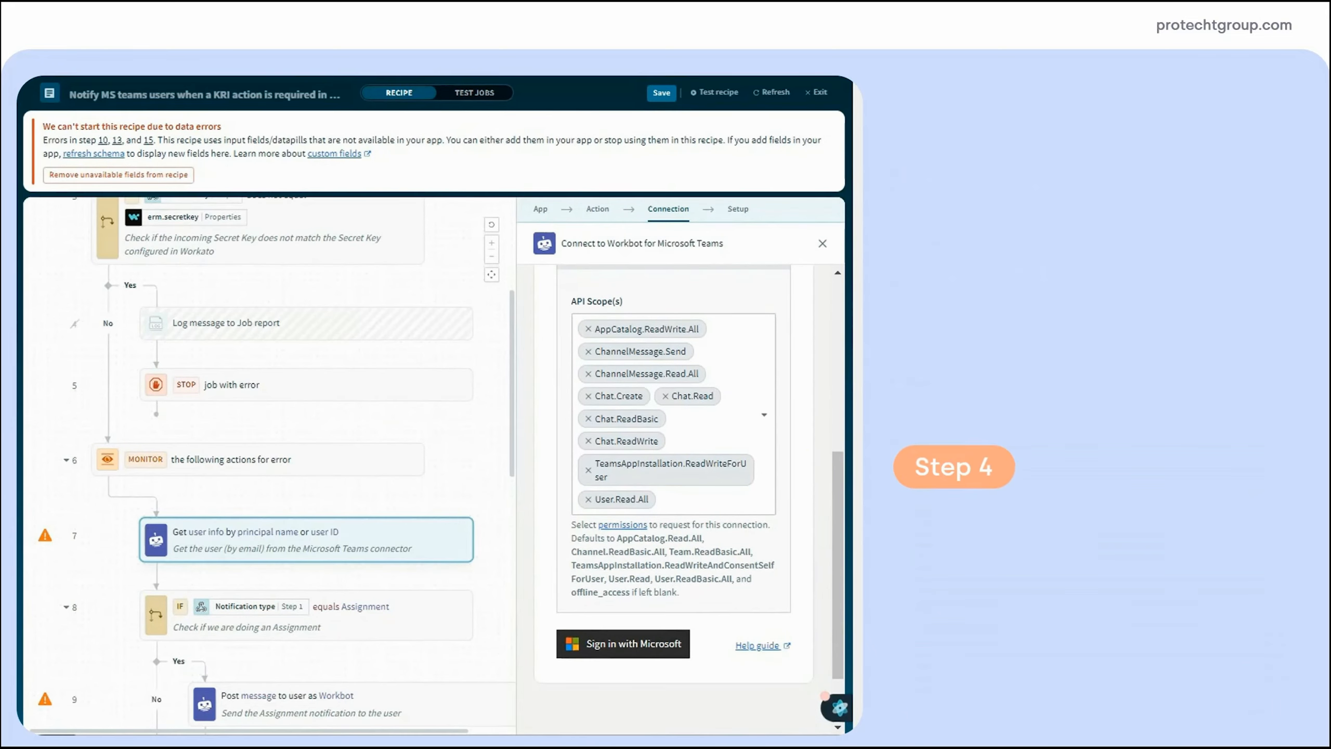
Sign in with Microsoft using the global administrator account to link the Workbot connection
click(603, 648)
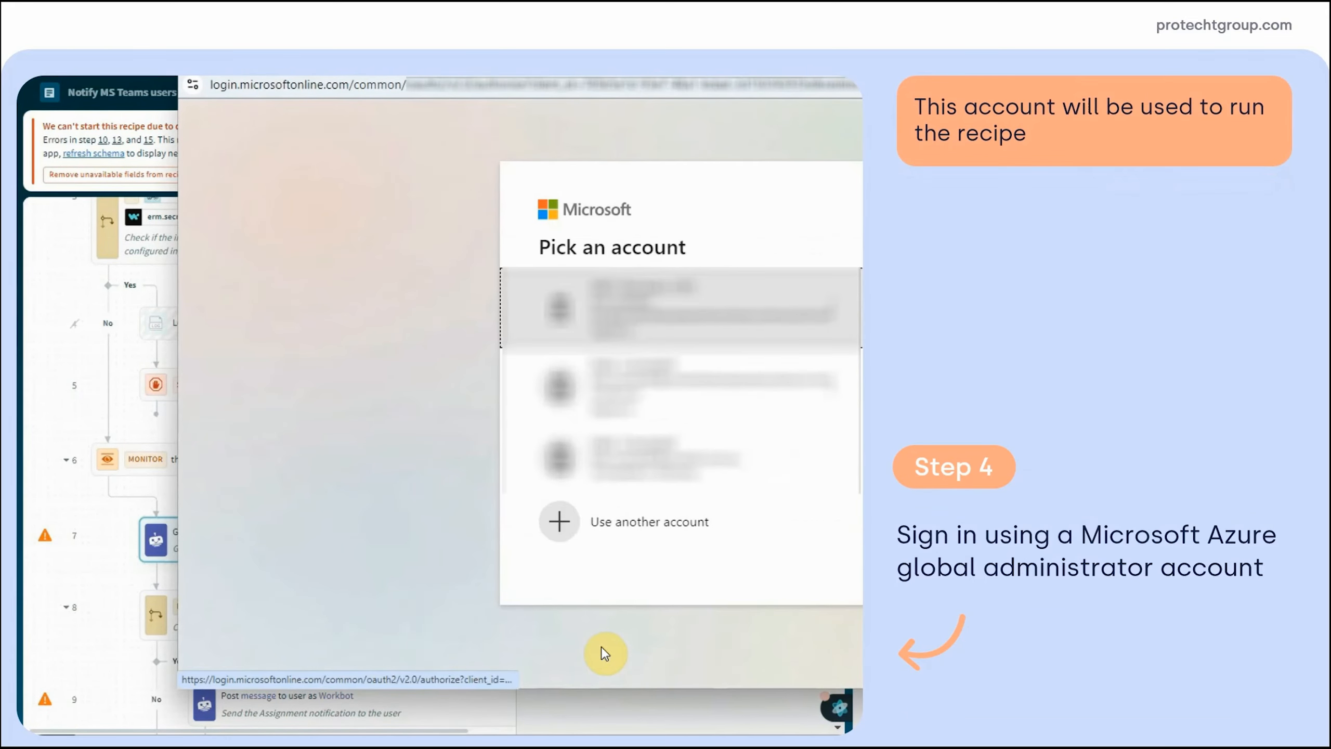
click(652, 314)
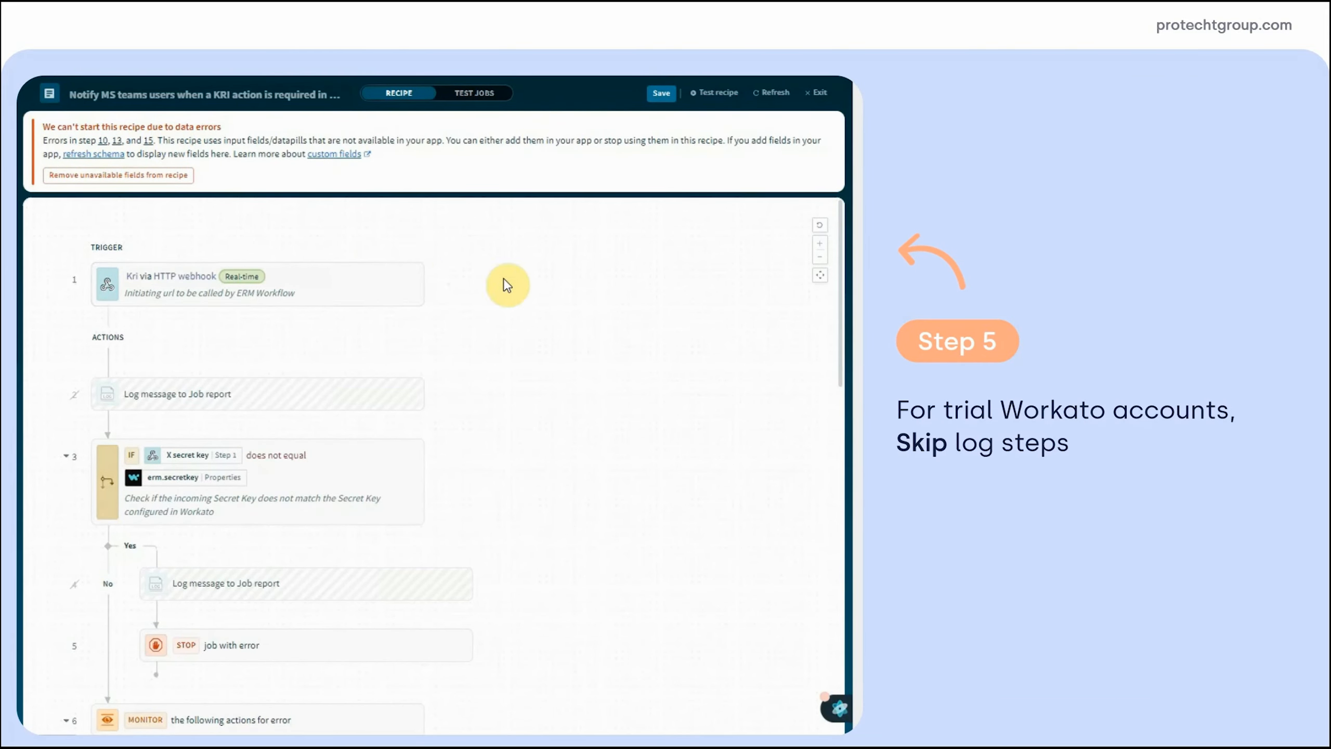
scroll(507, 285, down, 15)
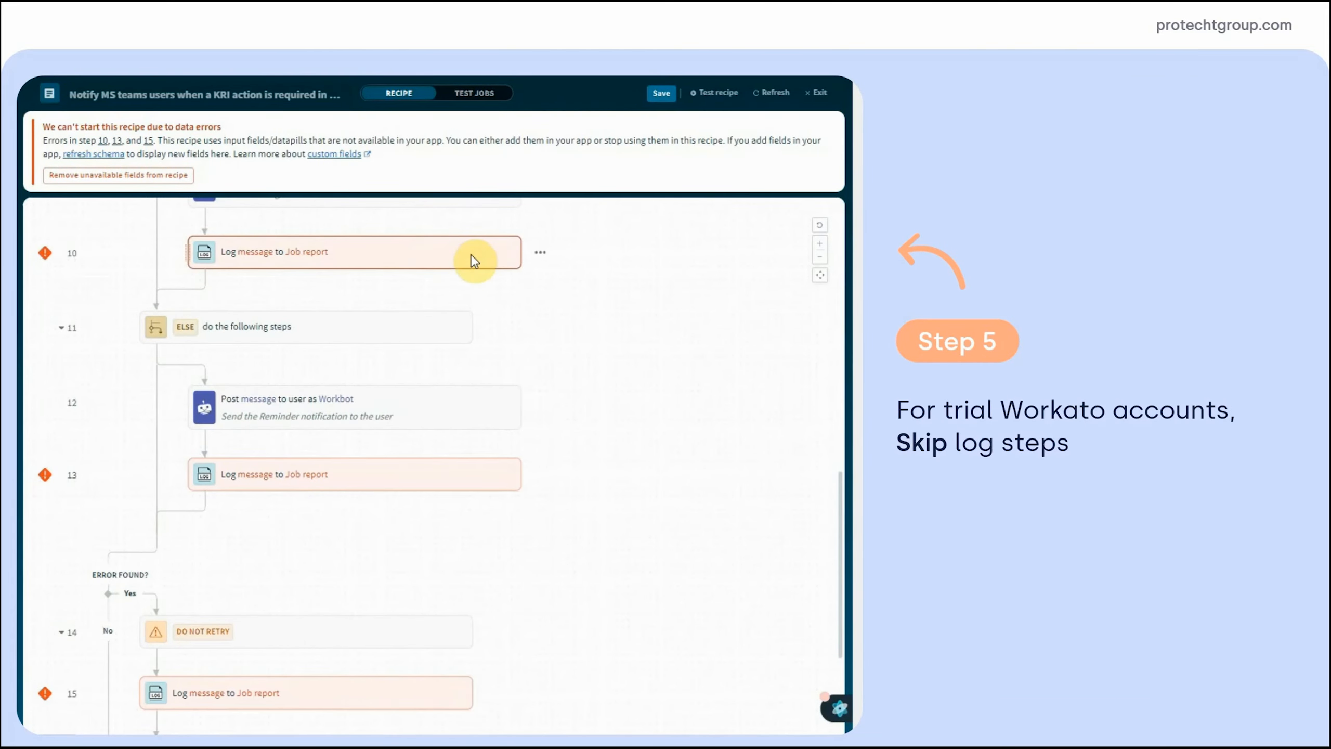
Skip log steps 10, 13 and 15 in the recipe
click(539, 254)
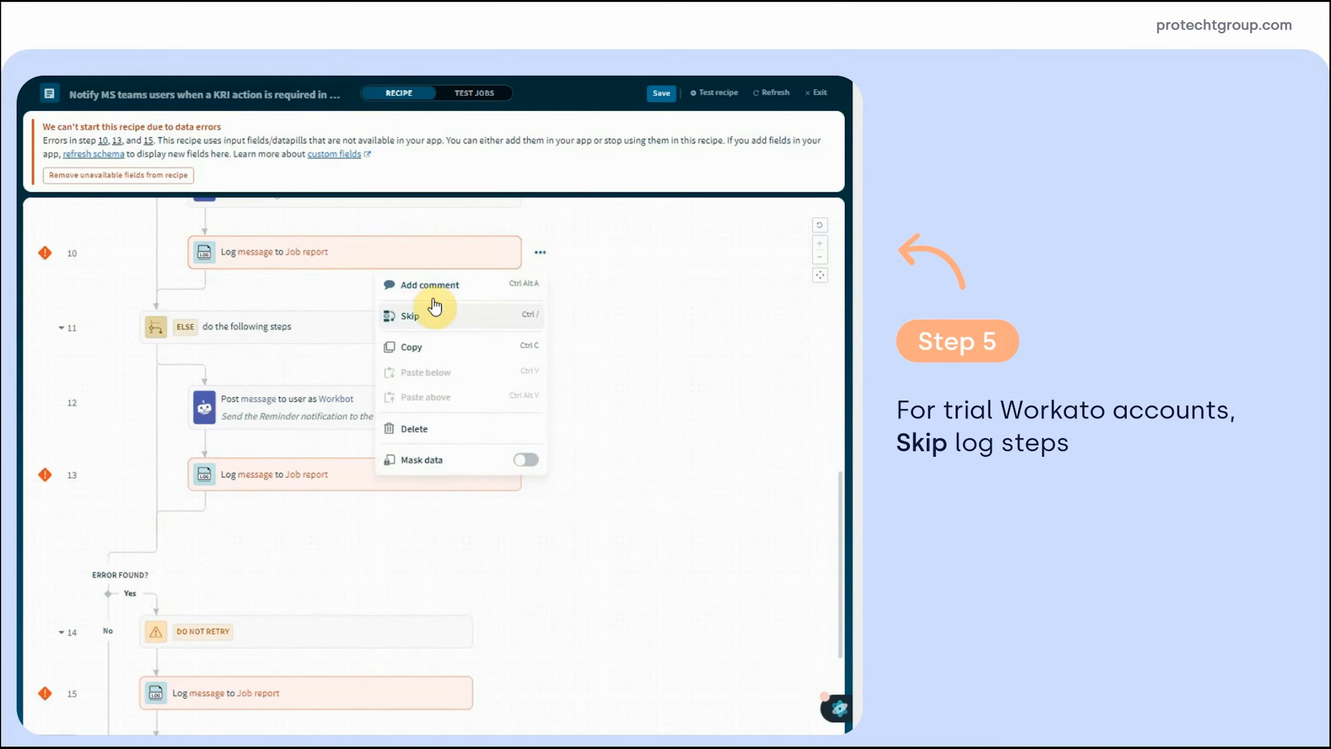
click(415, 316)
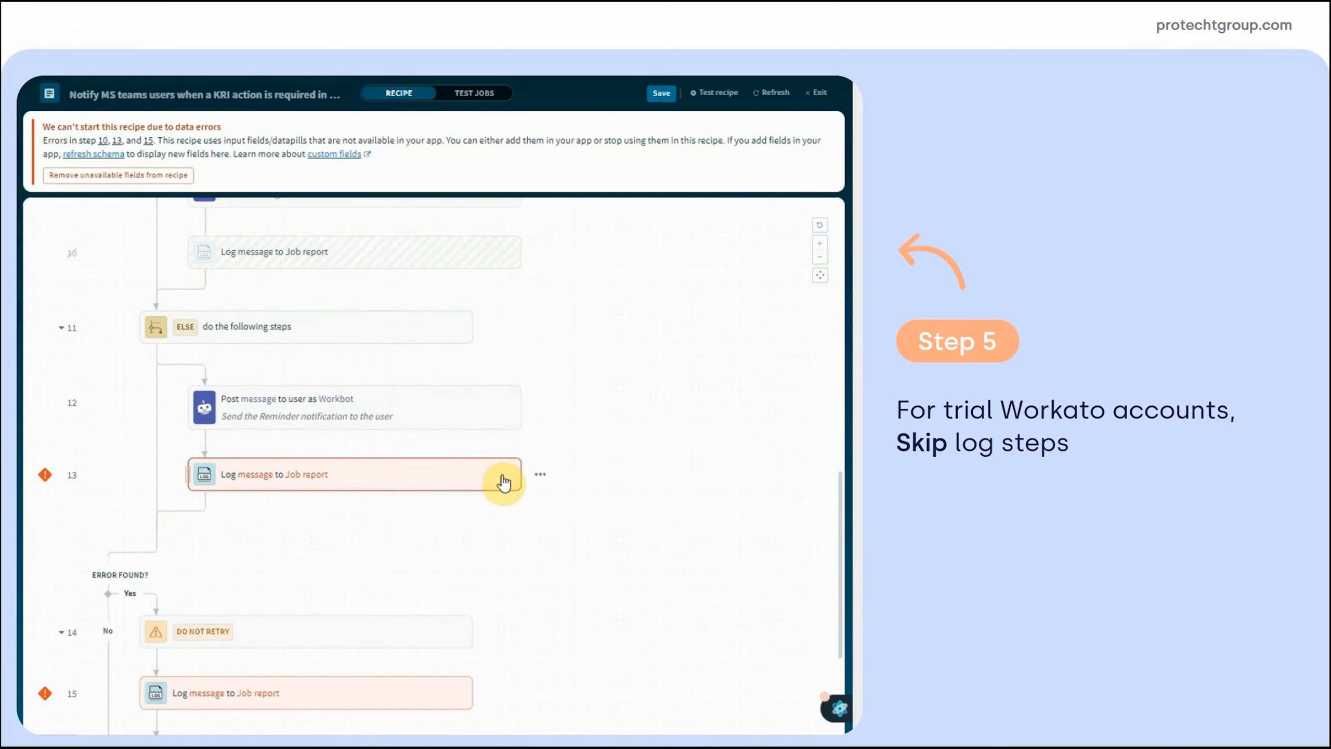
click(539, 474)
click(467, 539)
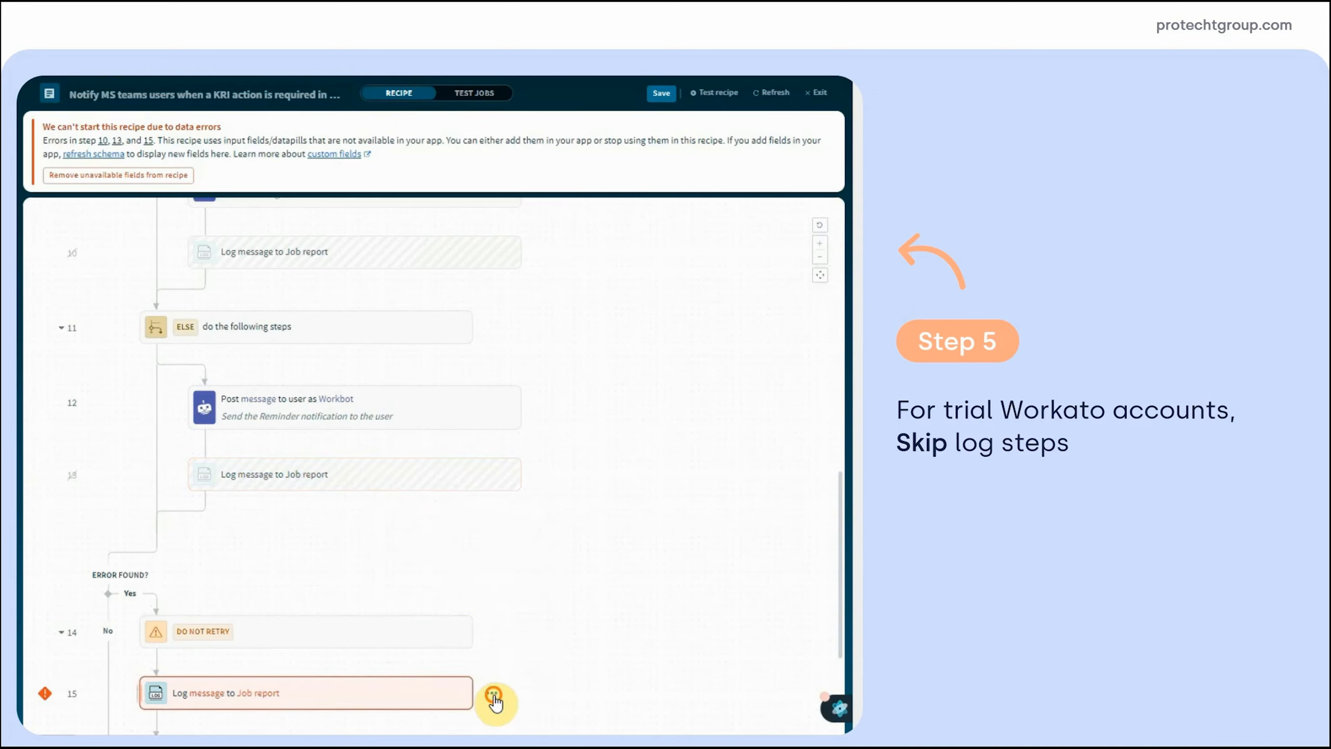
click(491, 698)
click(439, 522)
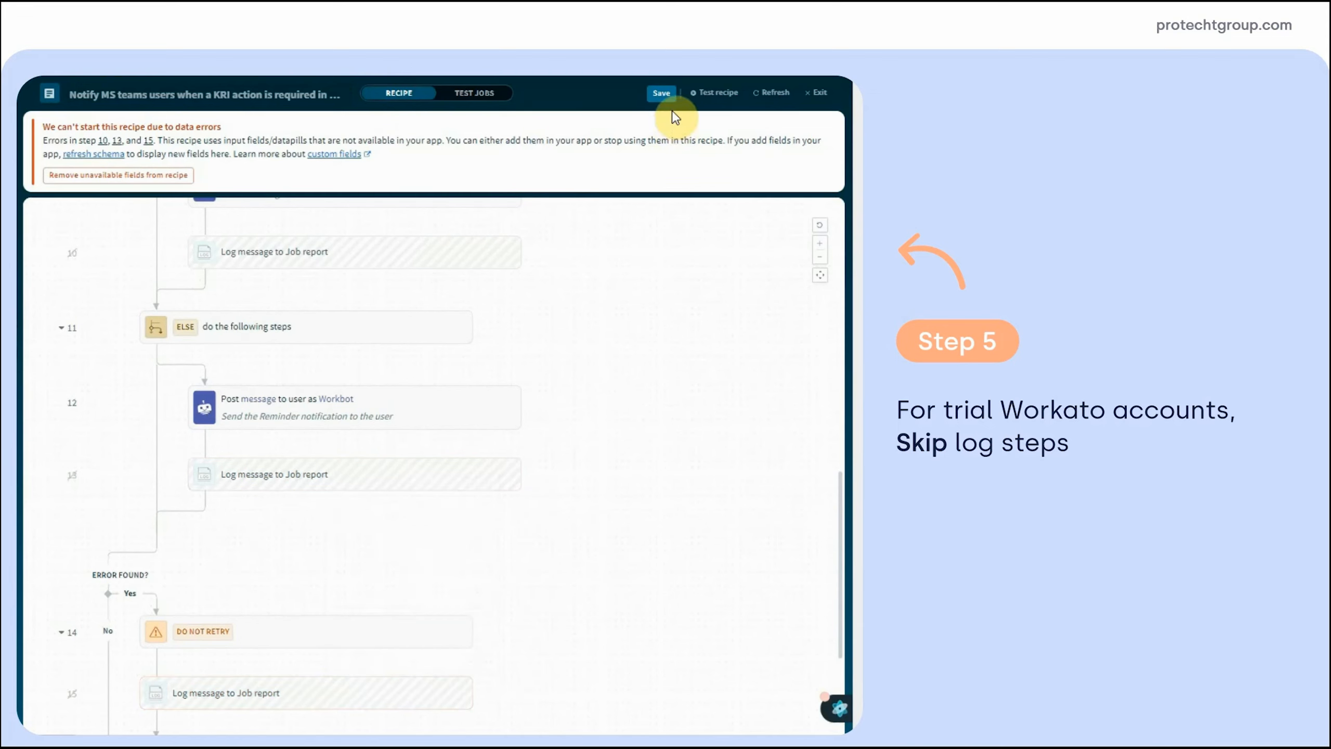
Save the recipe and return to its overview page
click(661, 92)
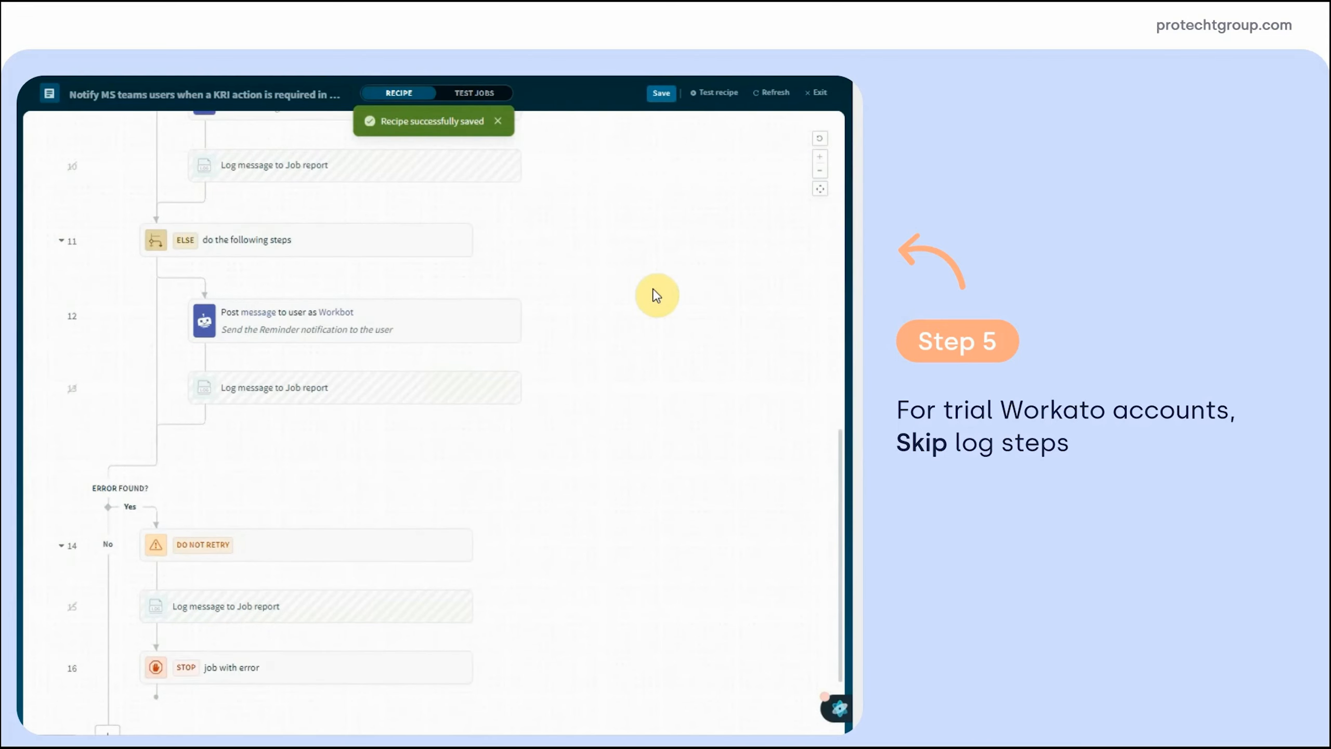
scroll(697, 406, up, 10)
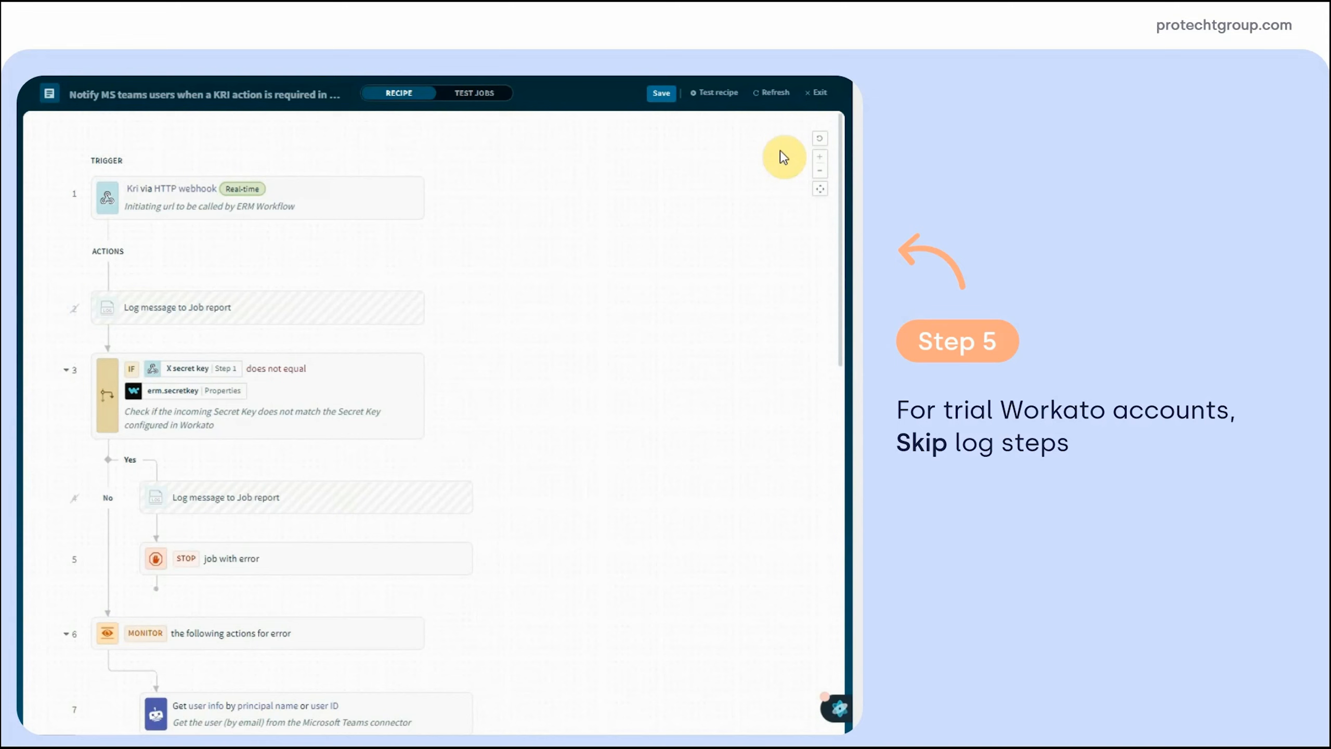
click(821, 93)
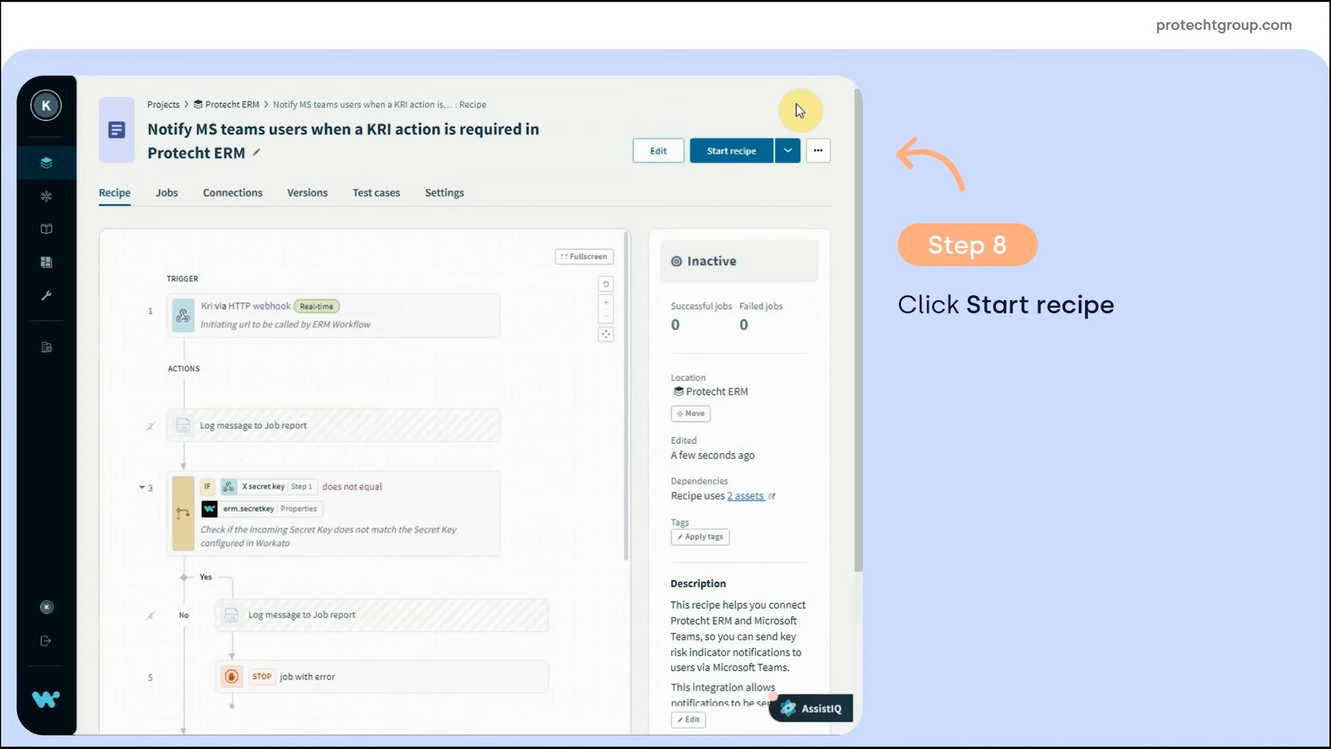
Start the KRI notification recipe, then open the Protecht ERM project
click(735, 153)
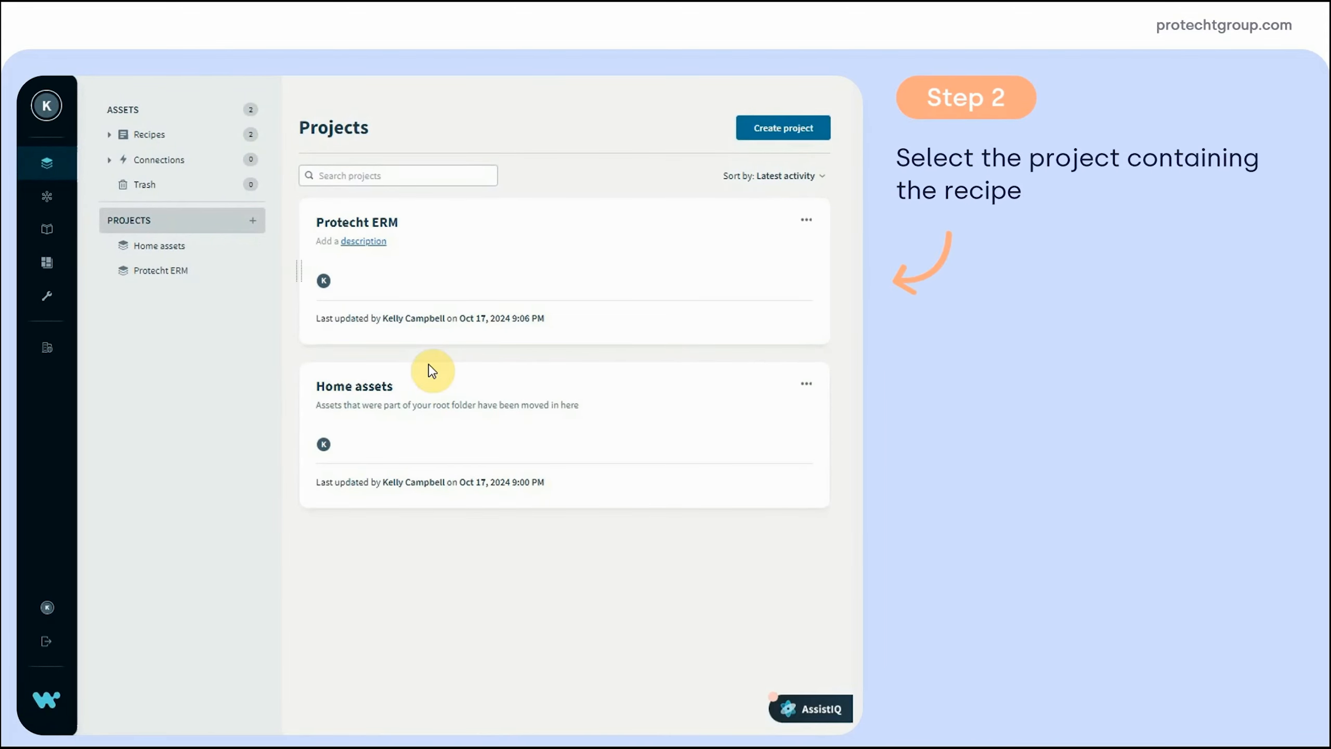
click(397, 268)
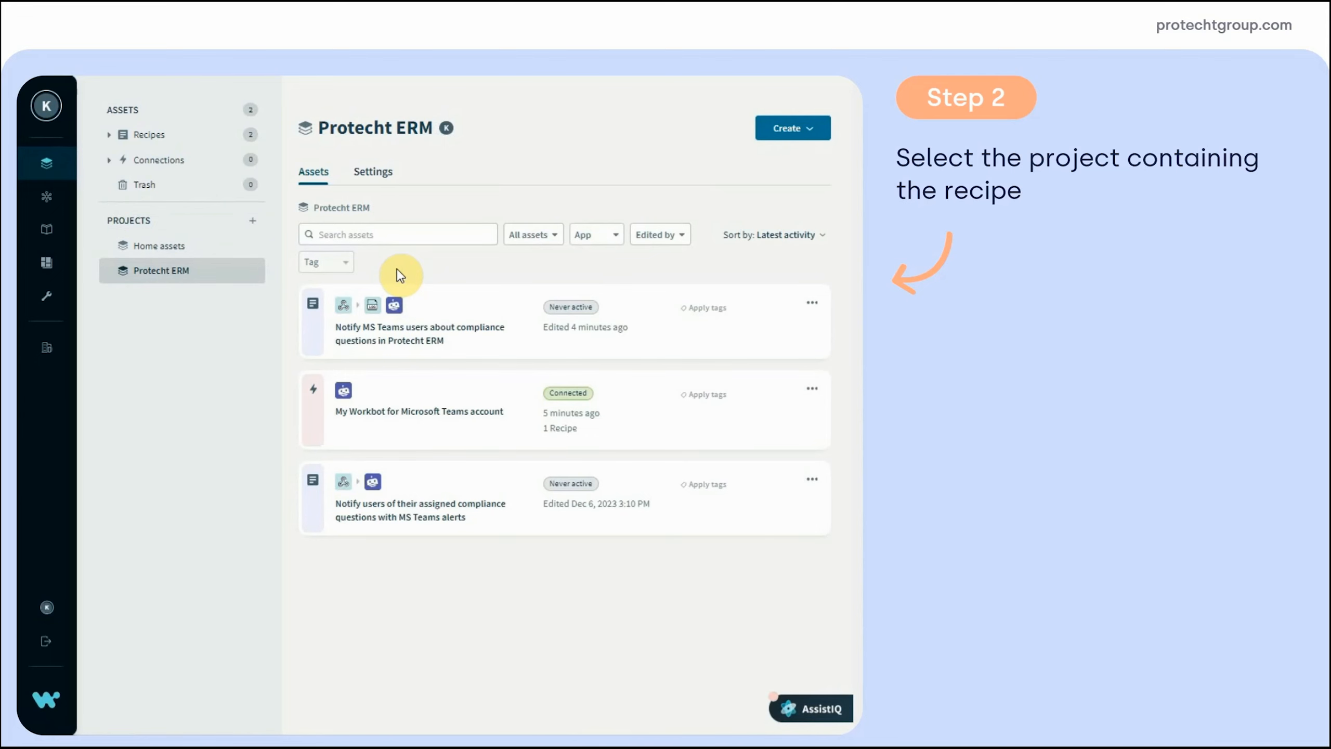
Add the project property erm.secretkey with a secret key value
click(373, 172)
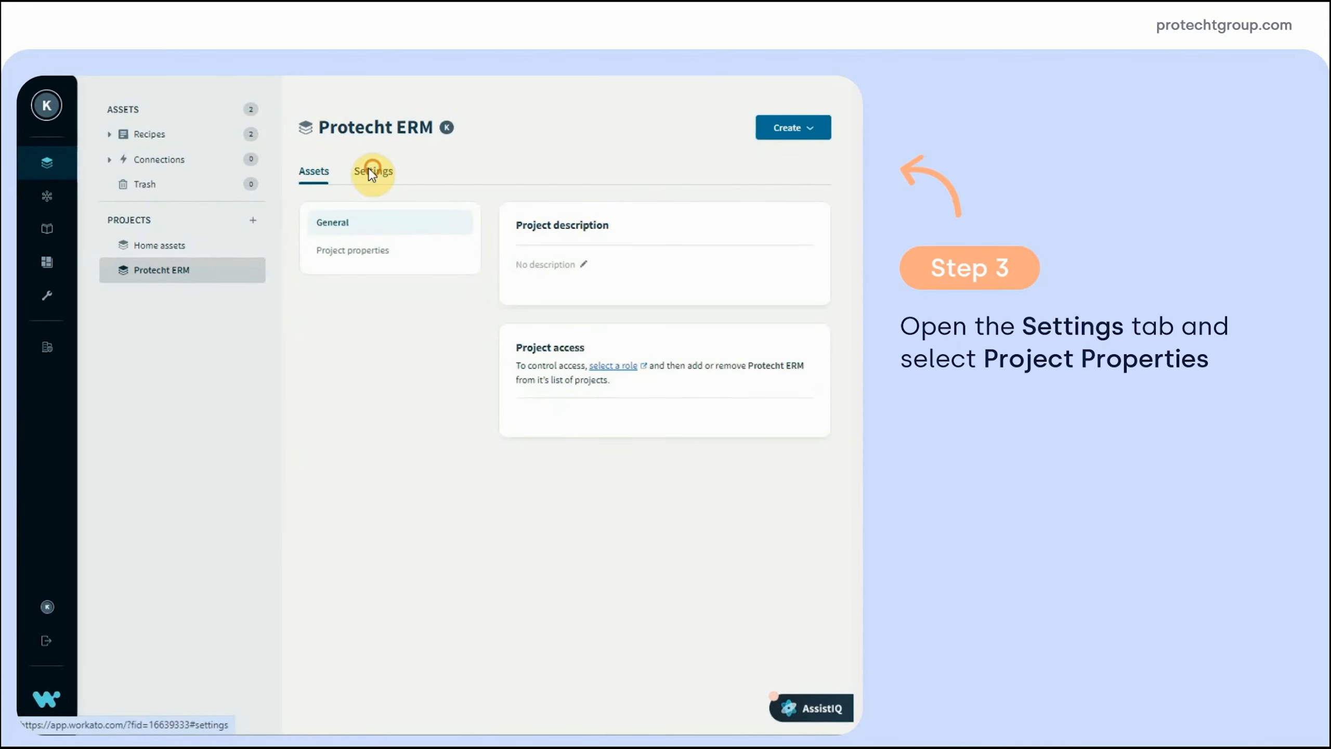
click(329, 255)
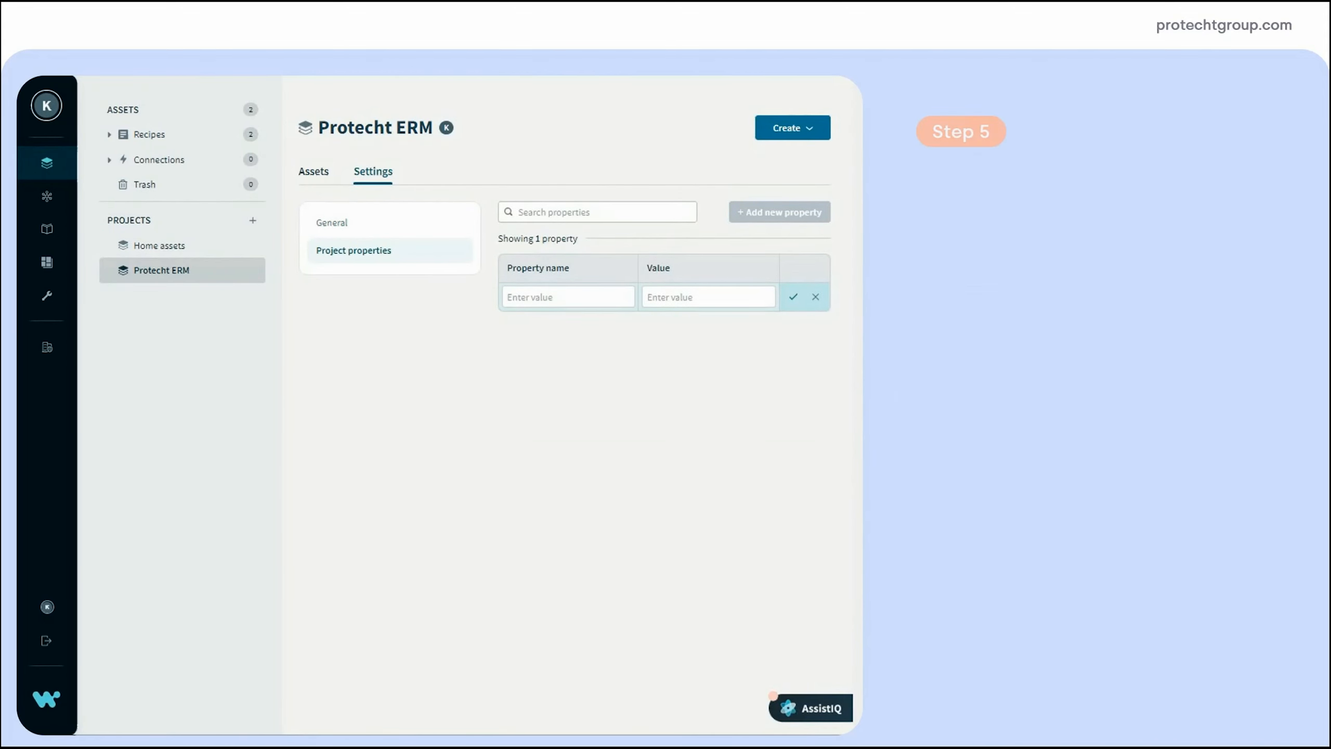
click(540, 298)
text(erm.secretkey)
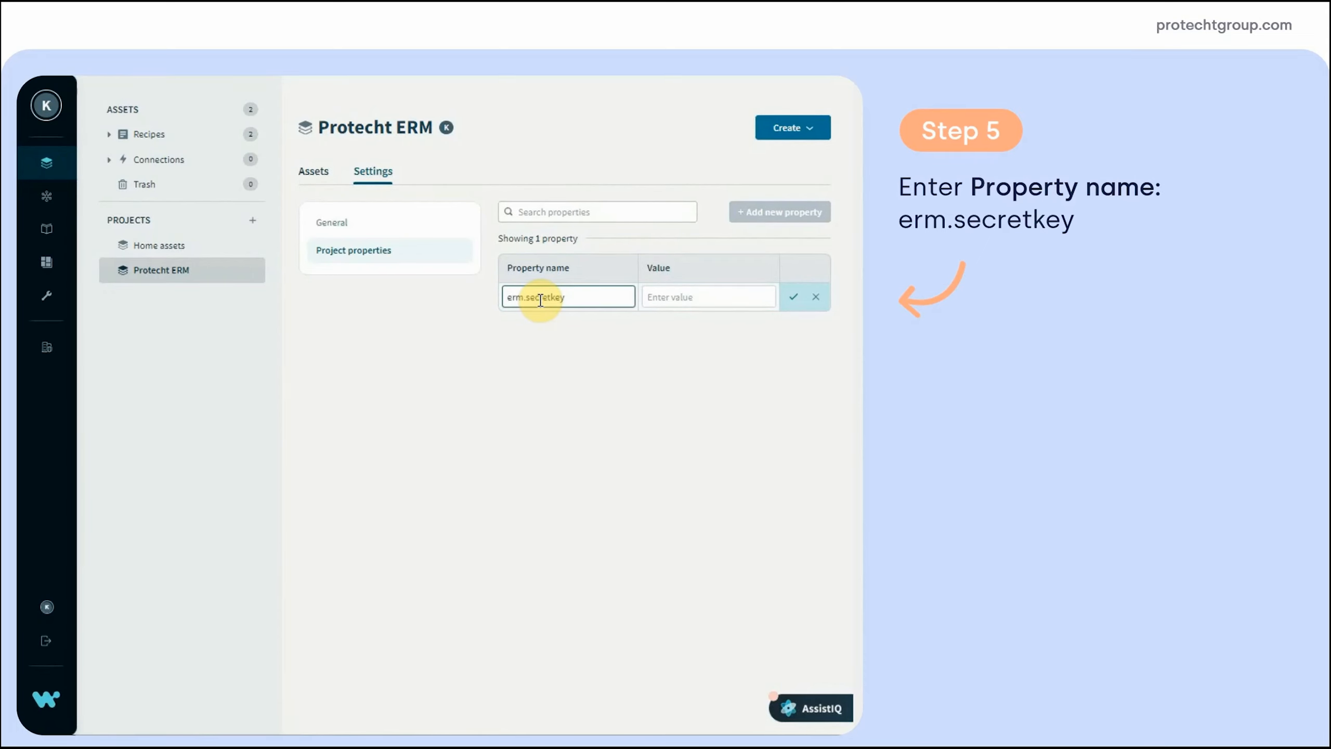
click(674, 298)
text(randomly-generated-secret-key)
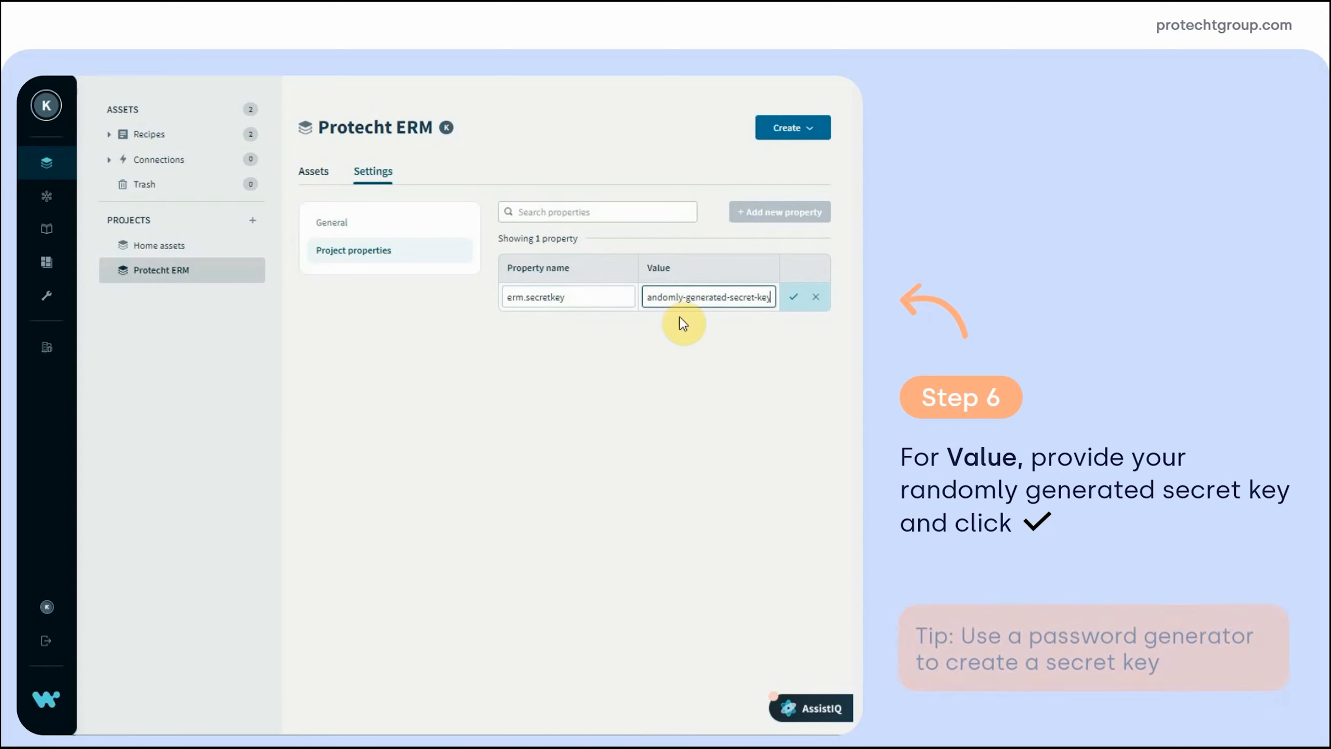
click(794, 297)
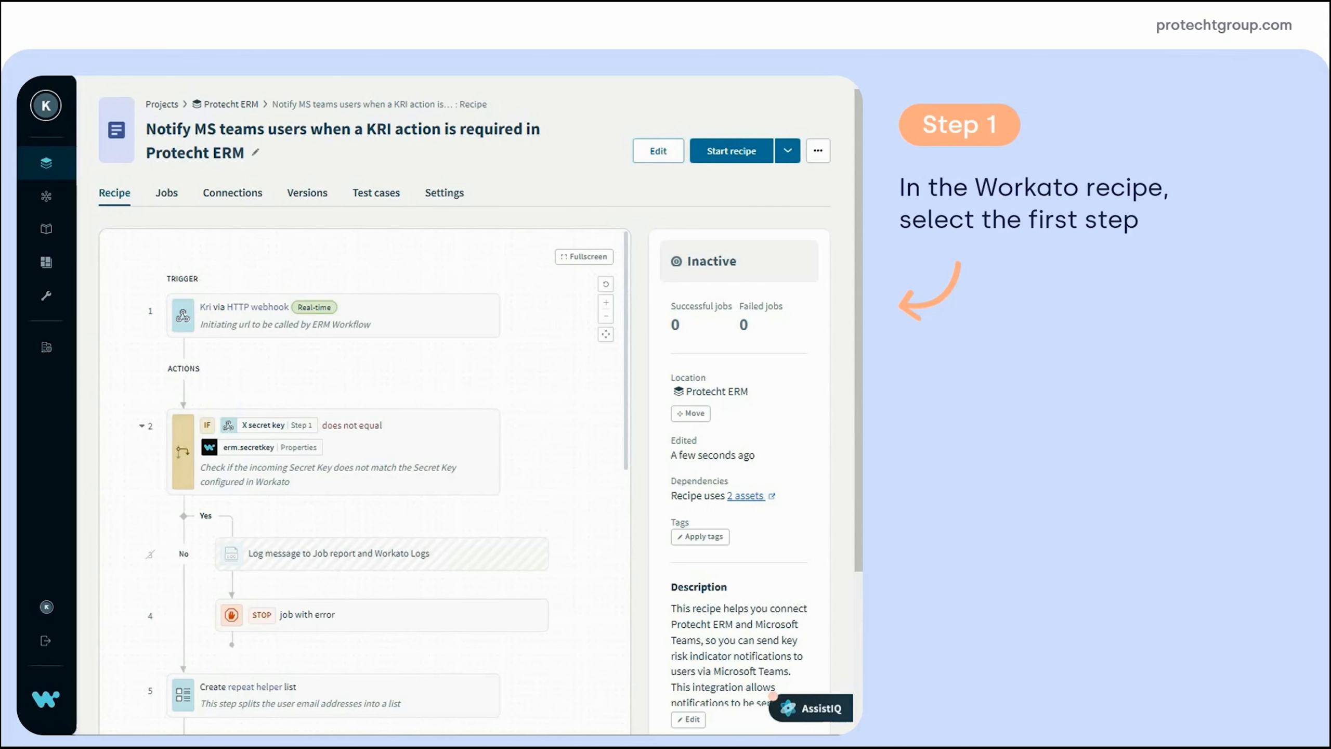
Copy the webhook address from trigger step 1 for pasting into a new note
click(426, 320)
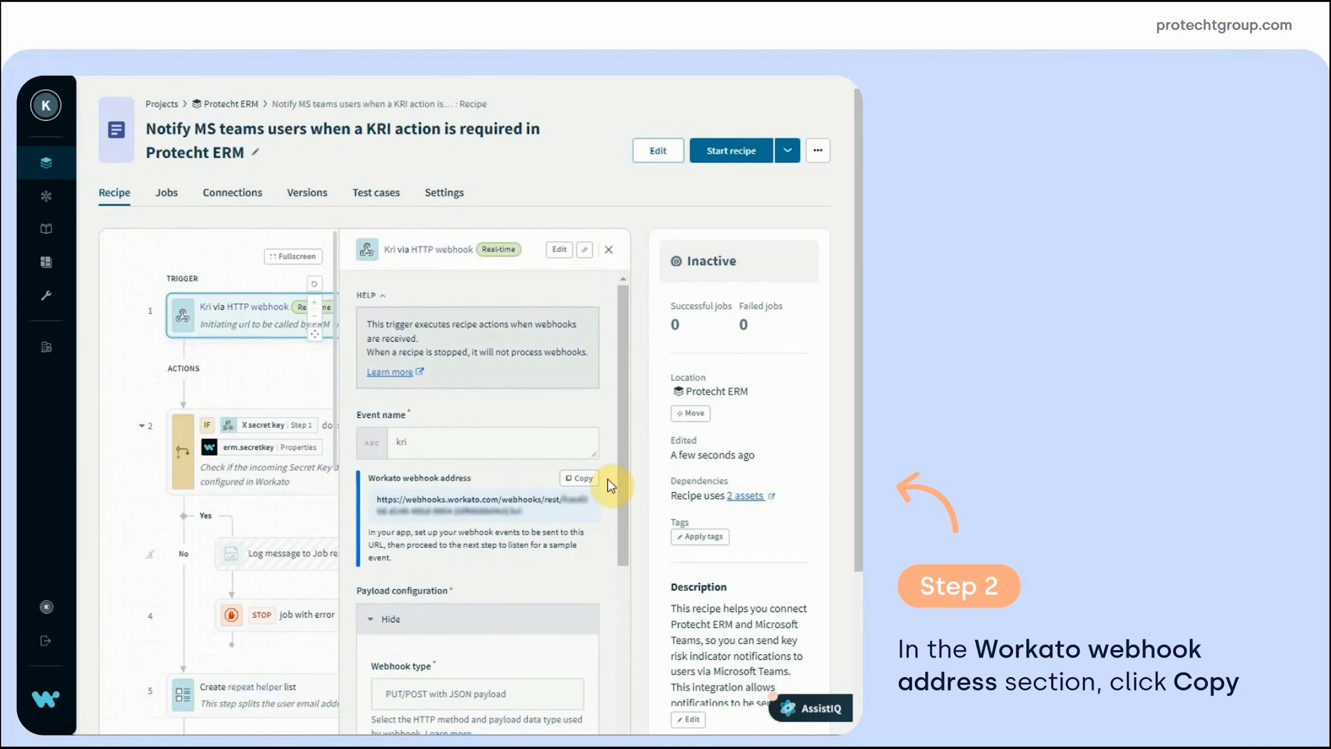
click(588, 479)
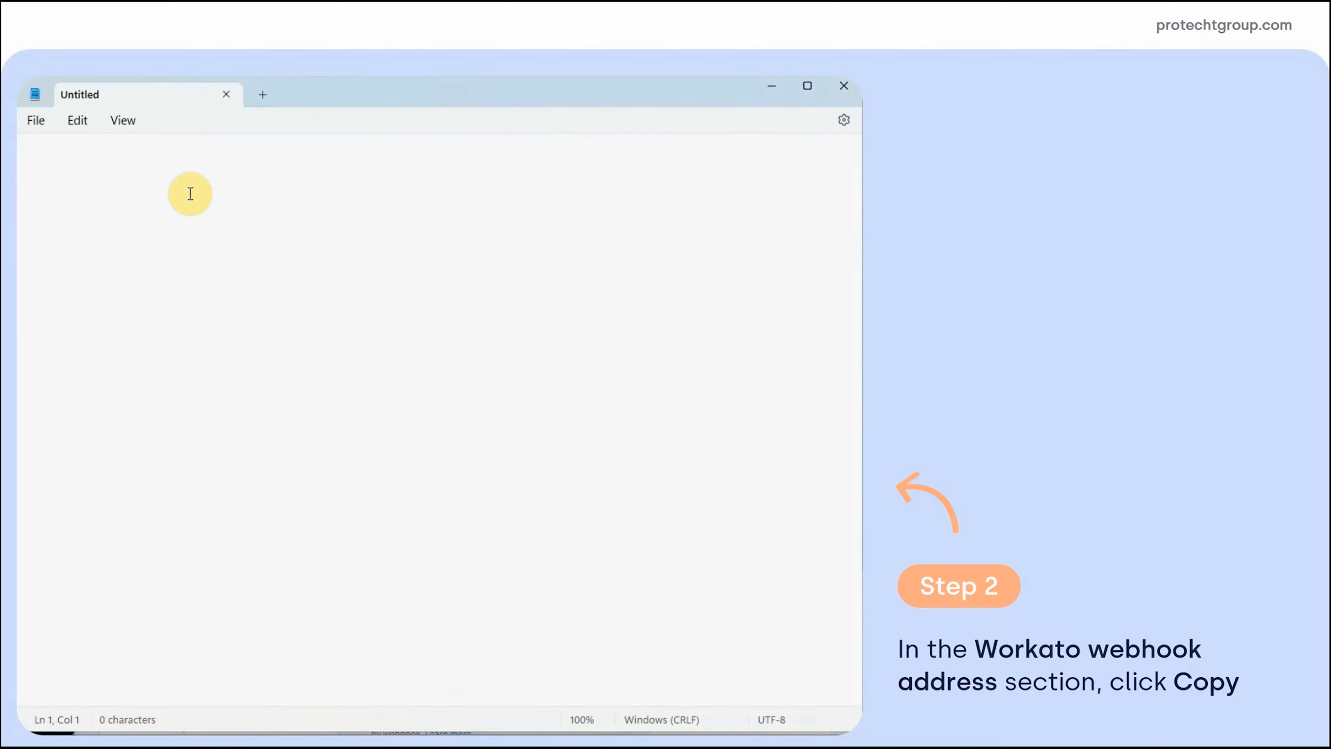
right_click(173, 165)
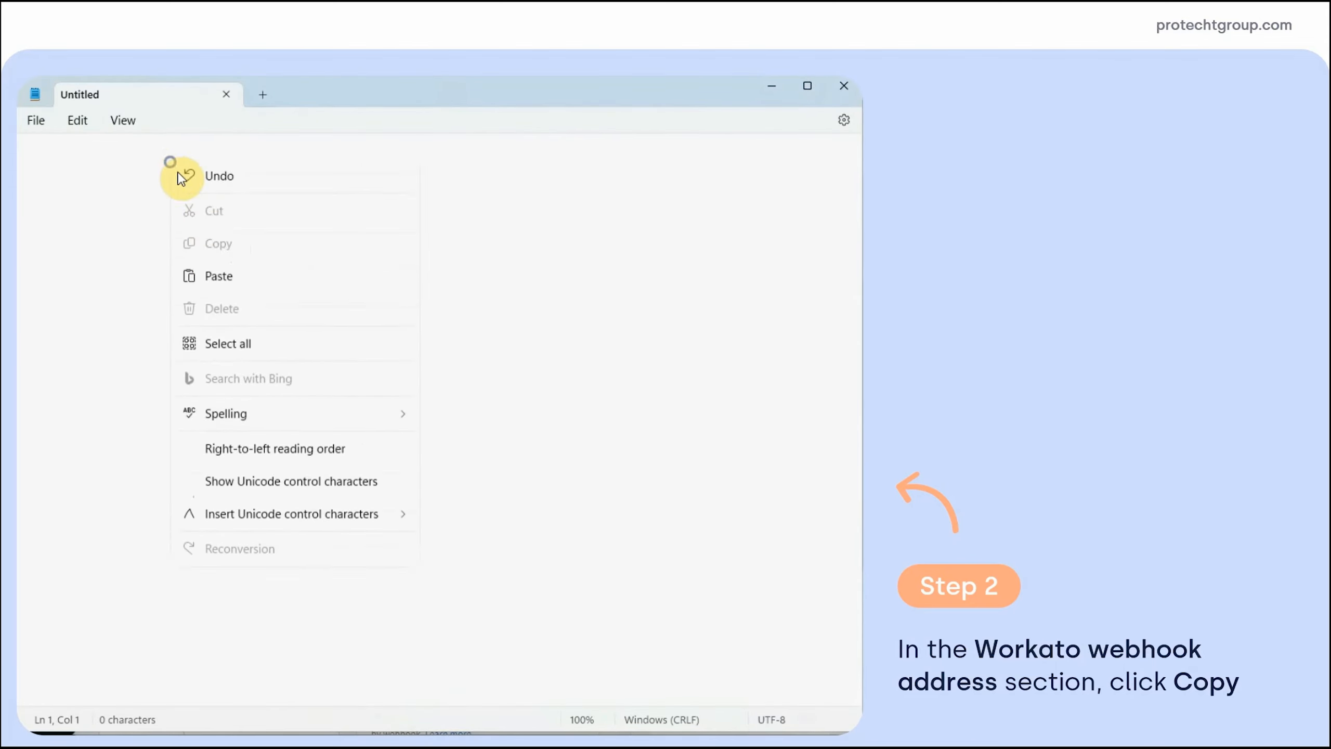
click(214, 285)
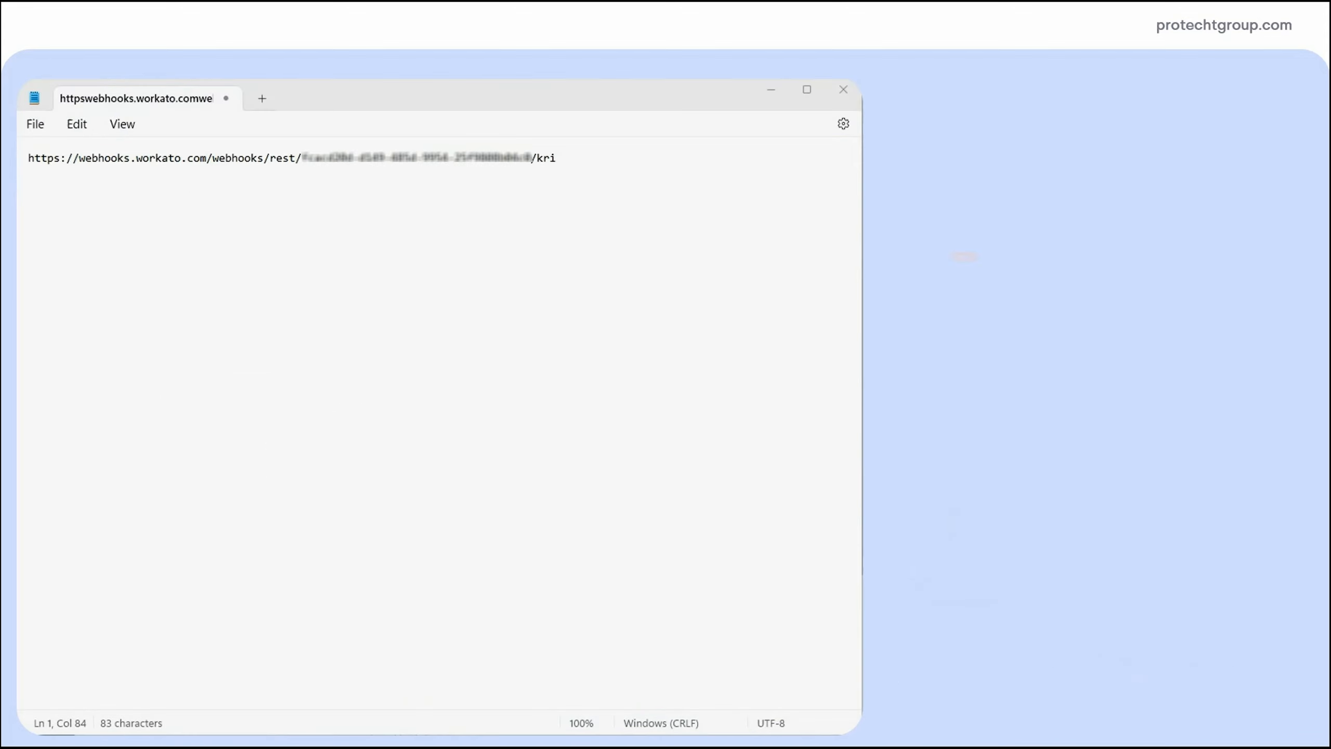
drag(29, 158, 262, 164)
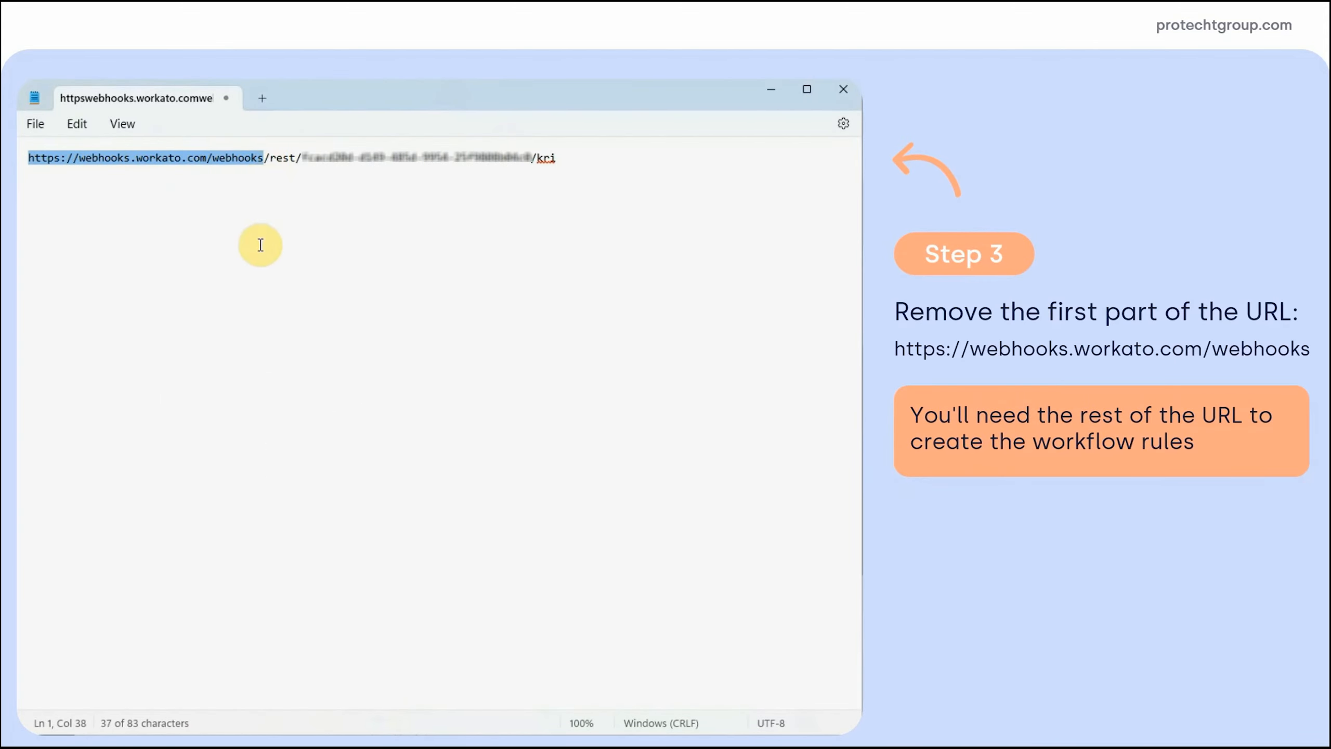
key(BackSpace)
click(265, 286)
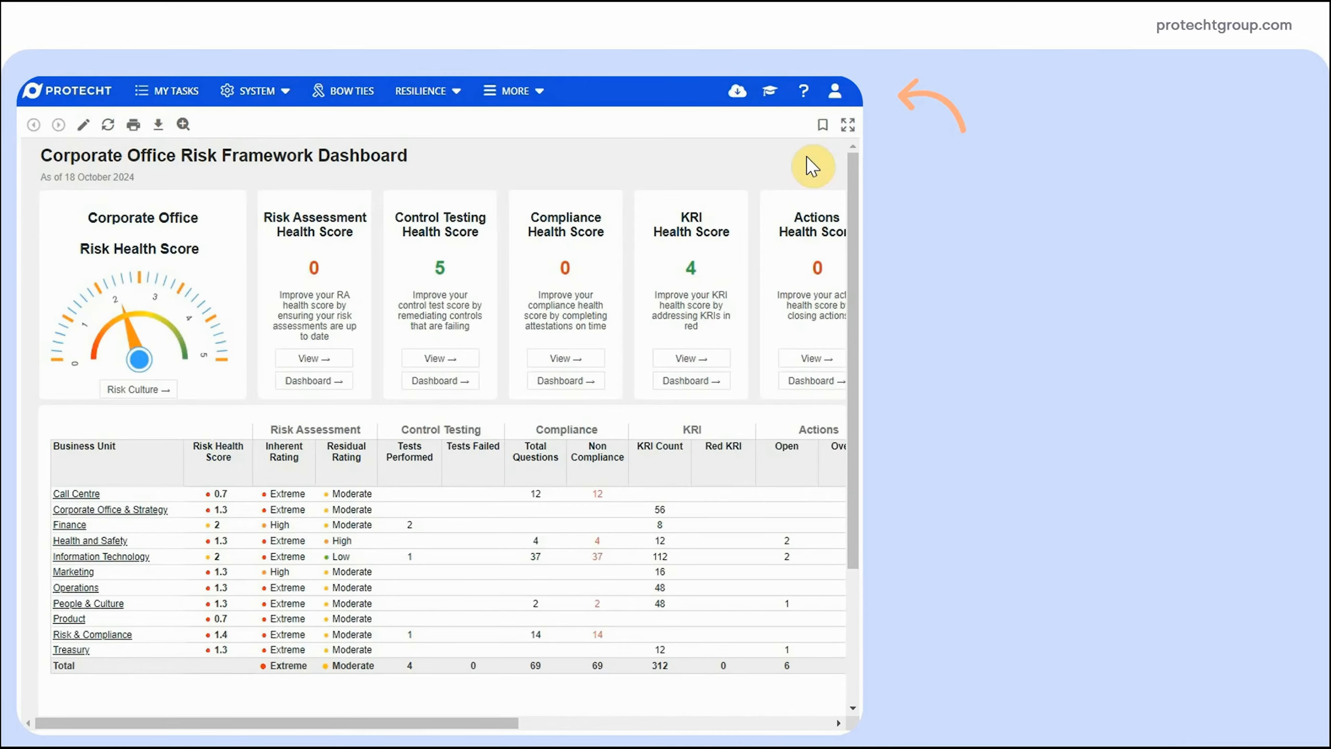
Search Protecht ERM Help for 'notify ms team' and open the MS Teams KRI notification article
click(803, 90)
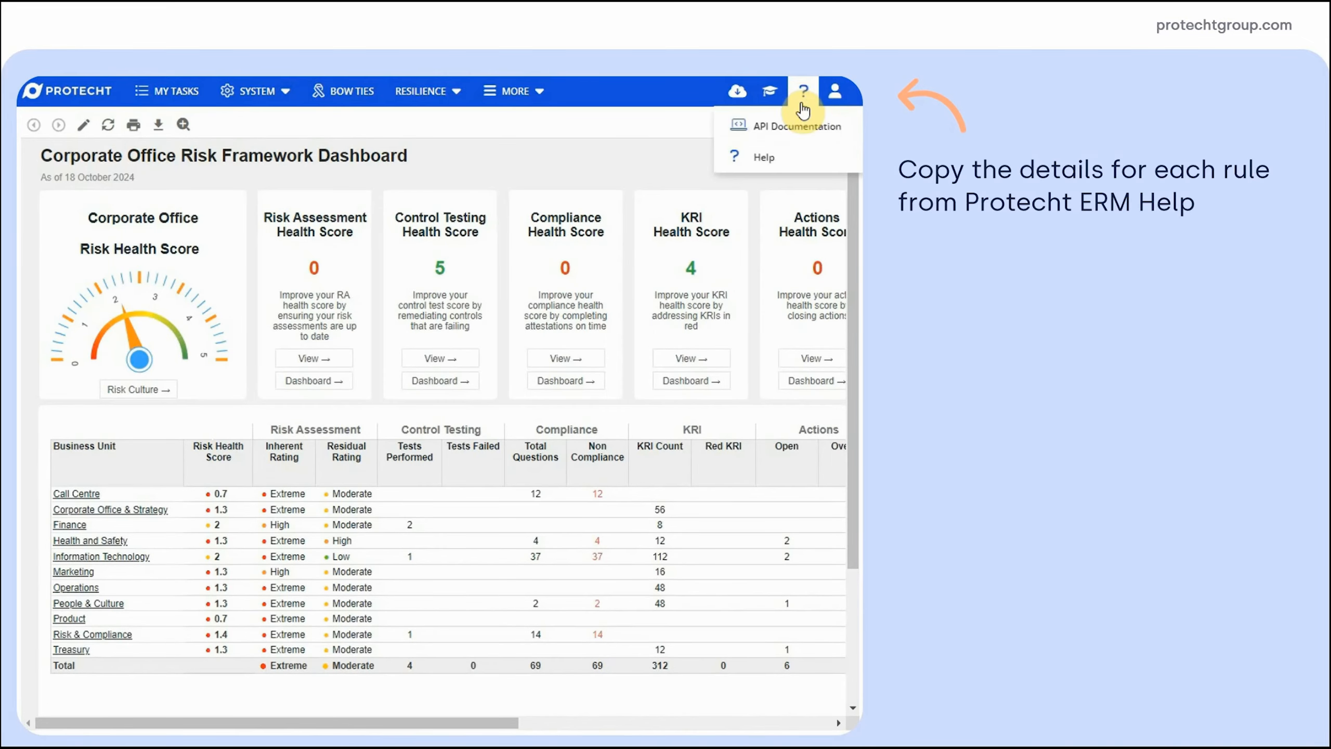
click(773, 161)
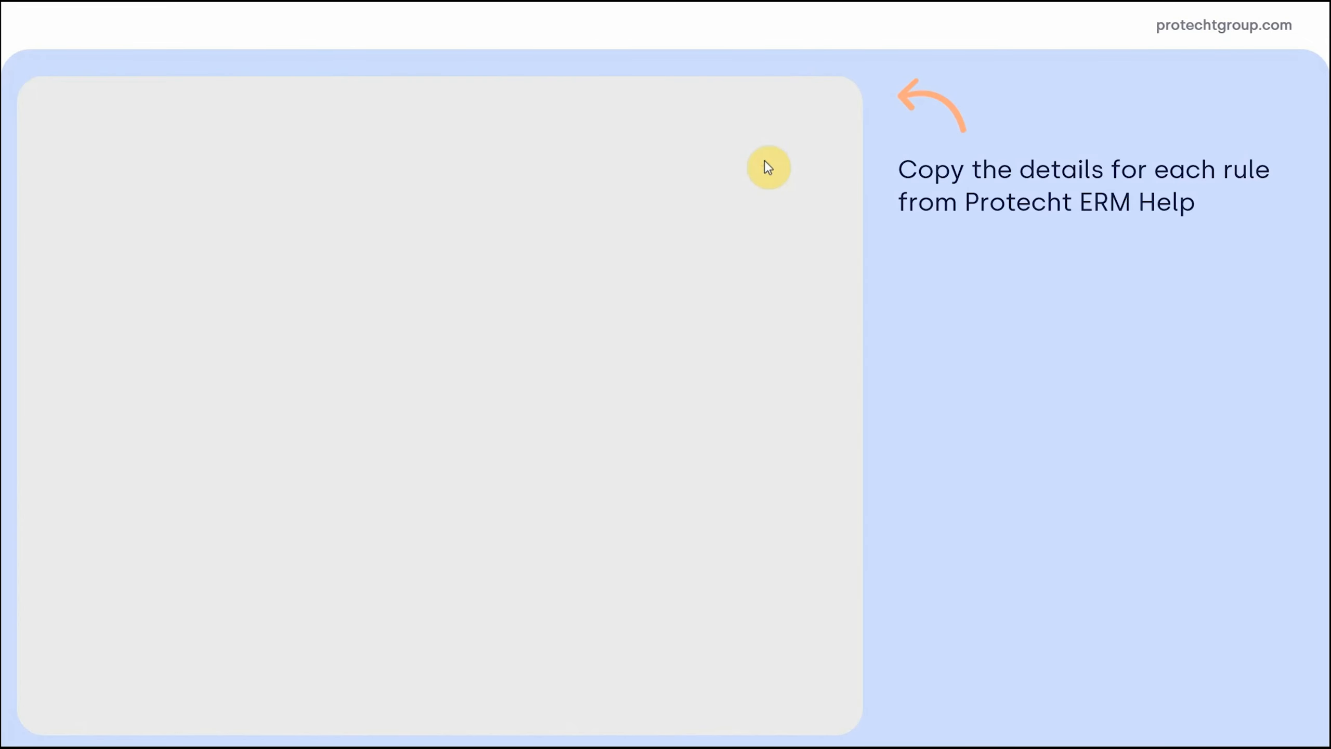
click(504, 219)
text(notify ms team)
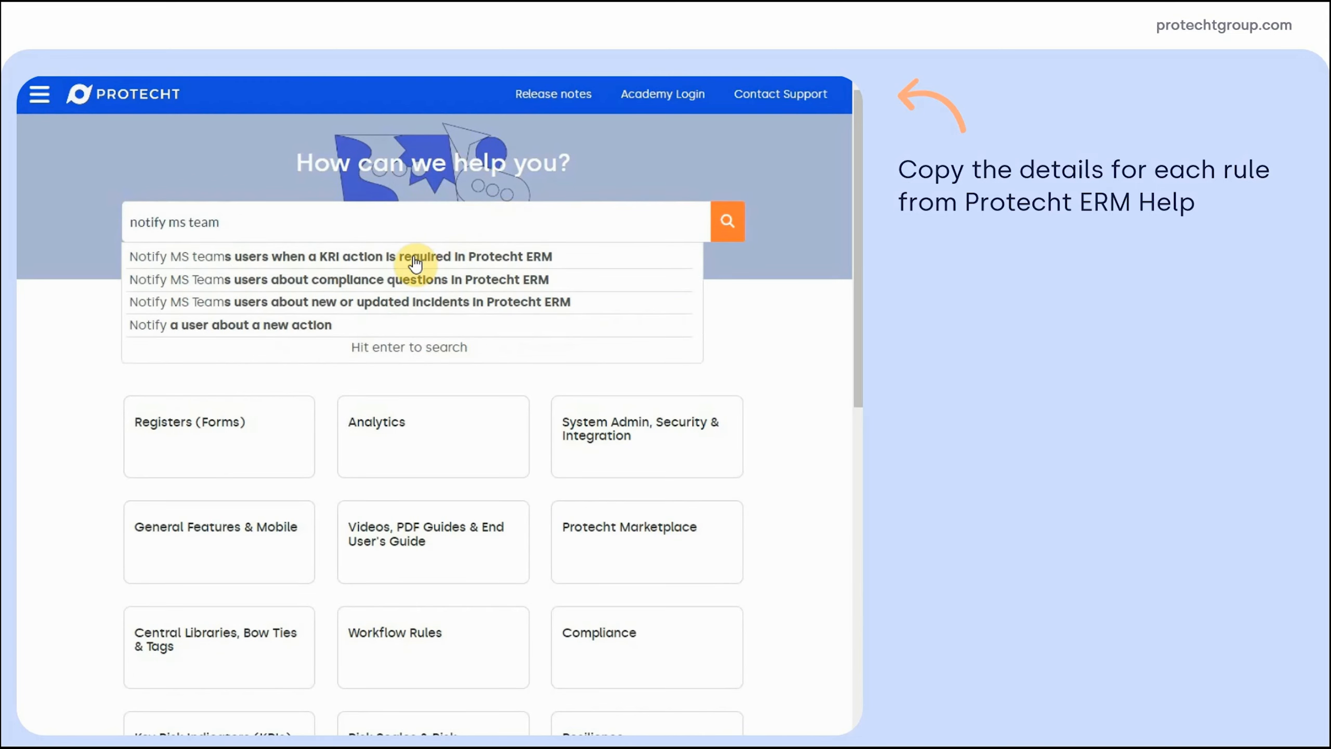
click(416, 257)
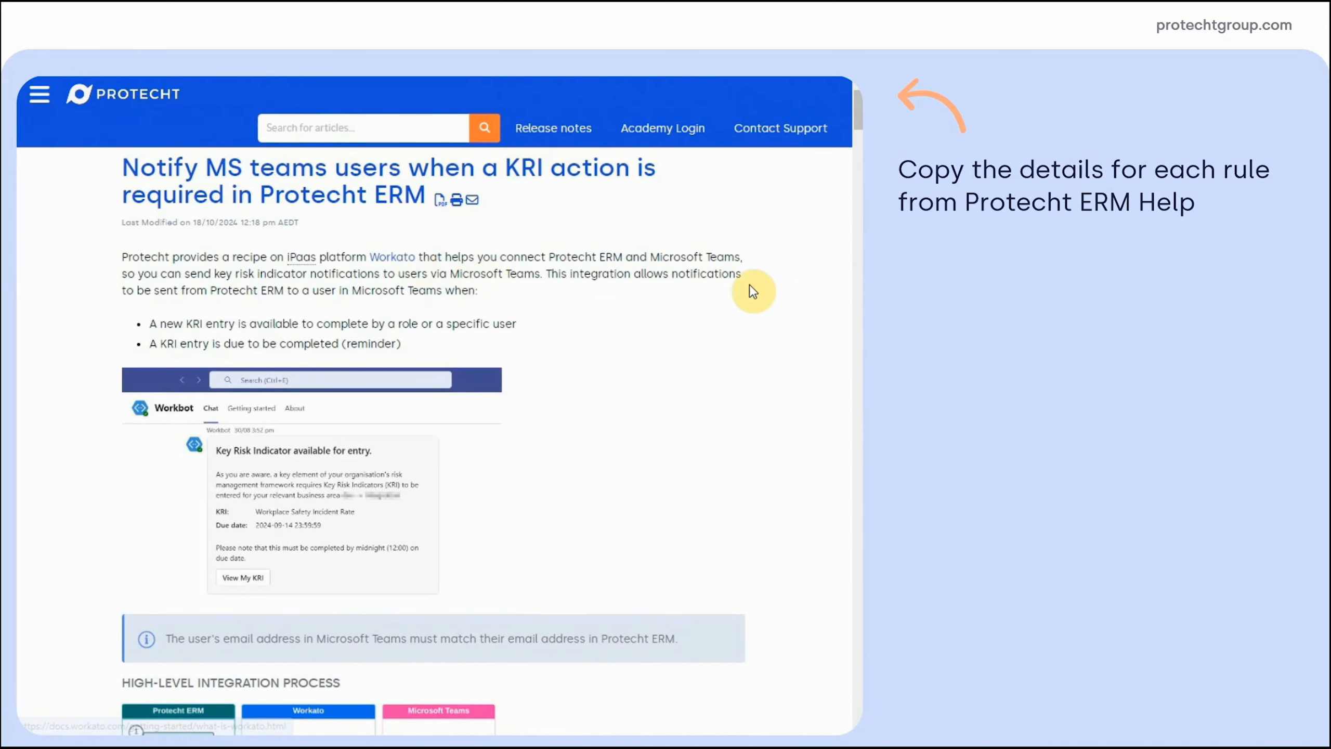
Jump to the workflow rules section and expand the KRI Assignment - MS Teams Notification instructions
drag(860, 116, 862, 167)
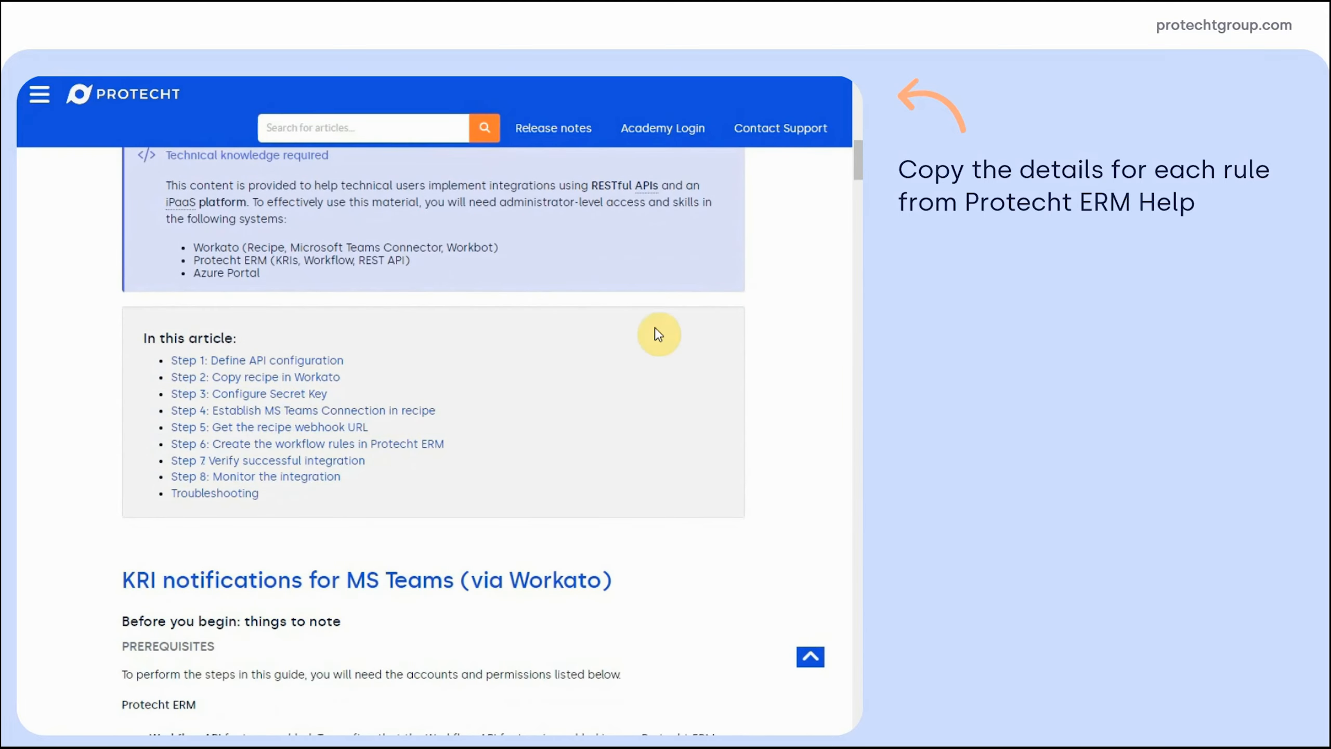
click(312, 443)
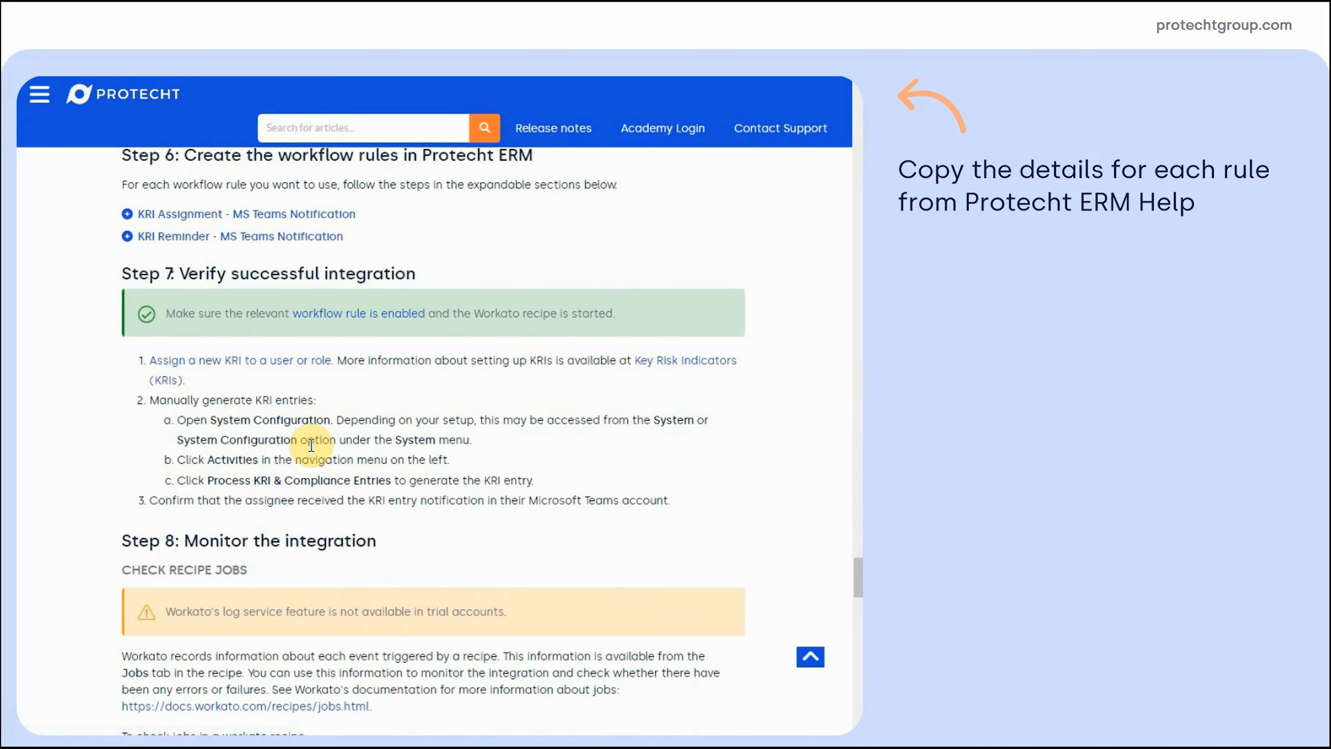
click(127, 214)
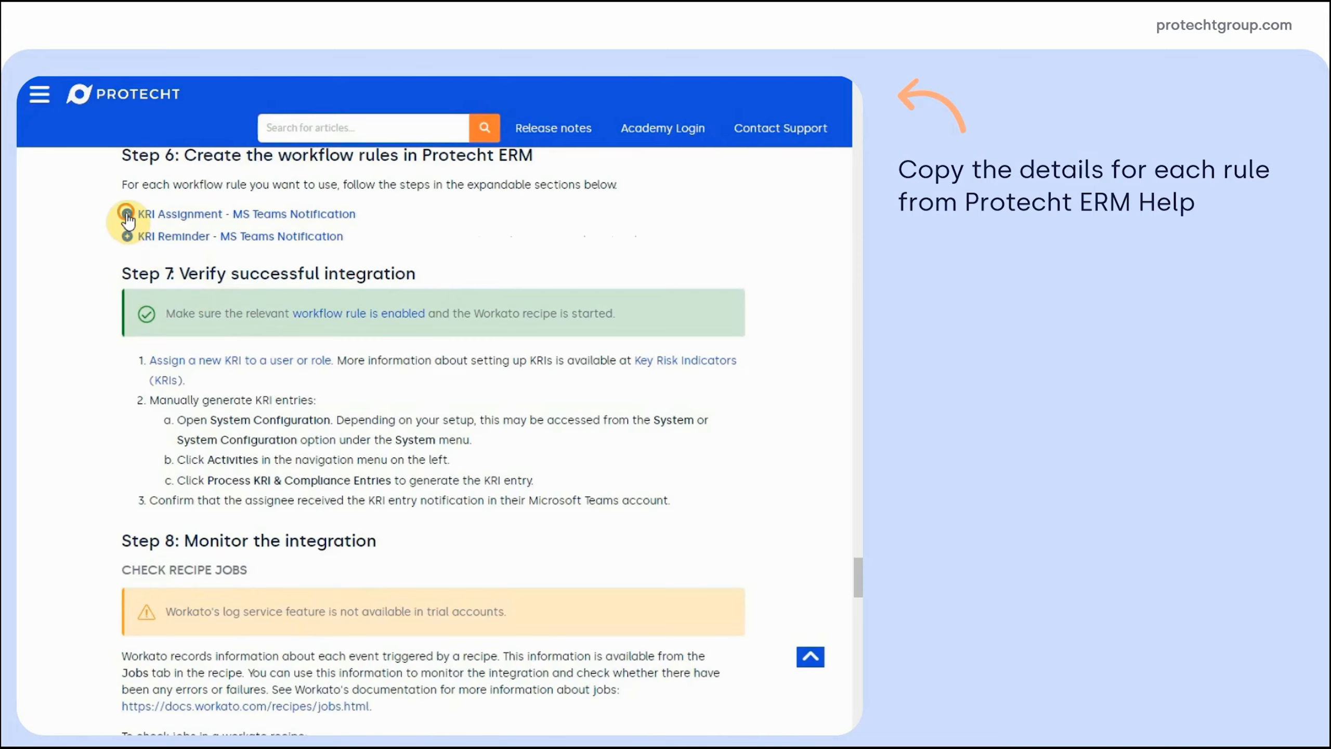
drag(859, 495, 859, 572)
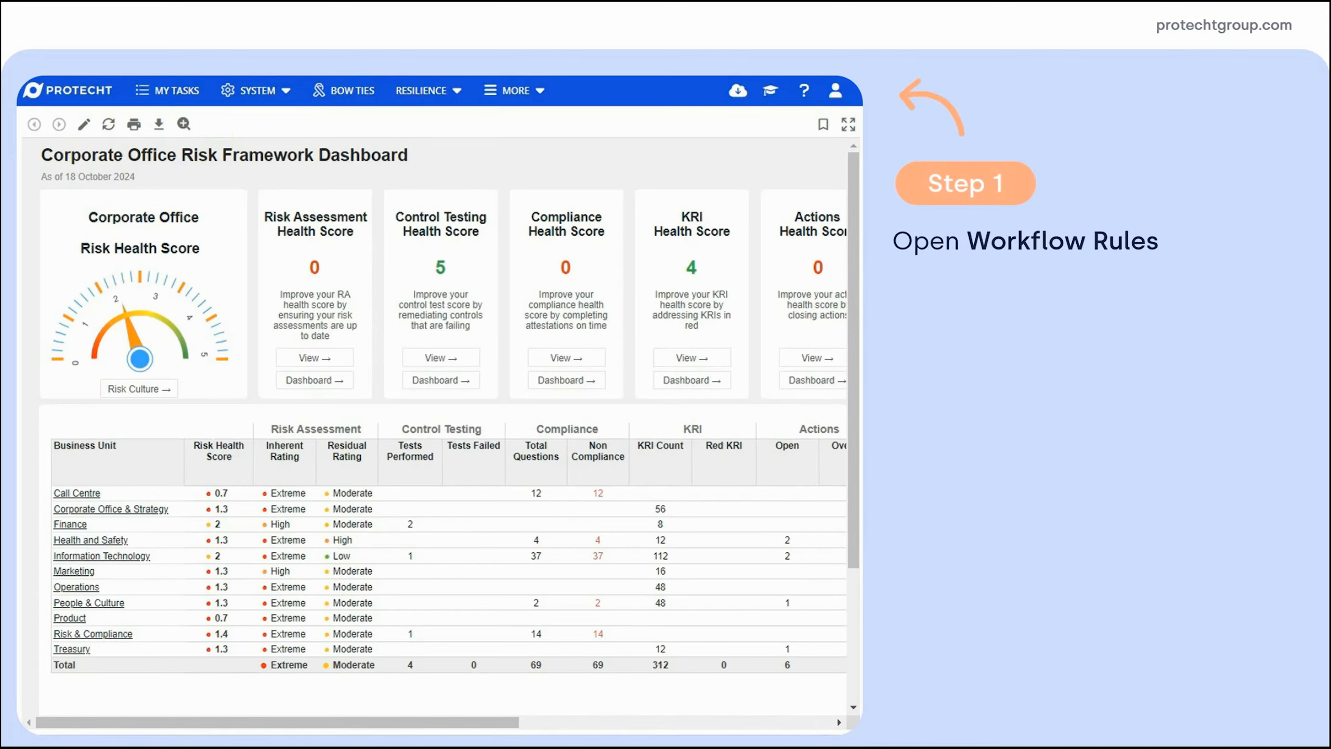
click(249, 100)
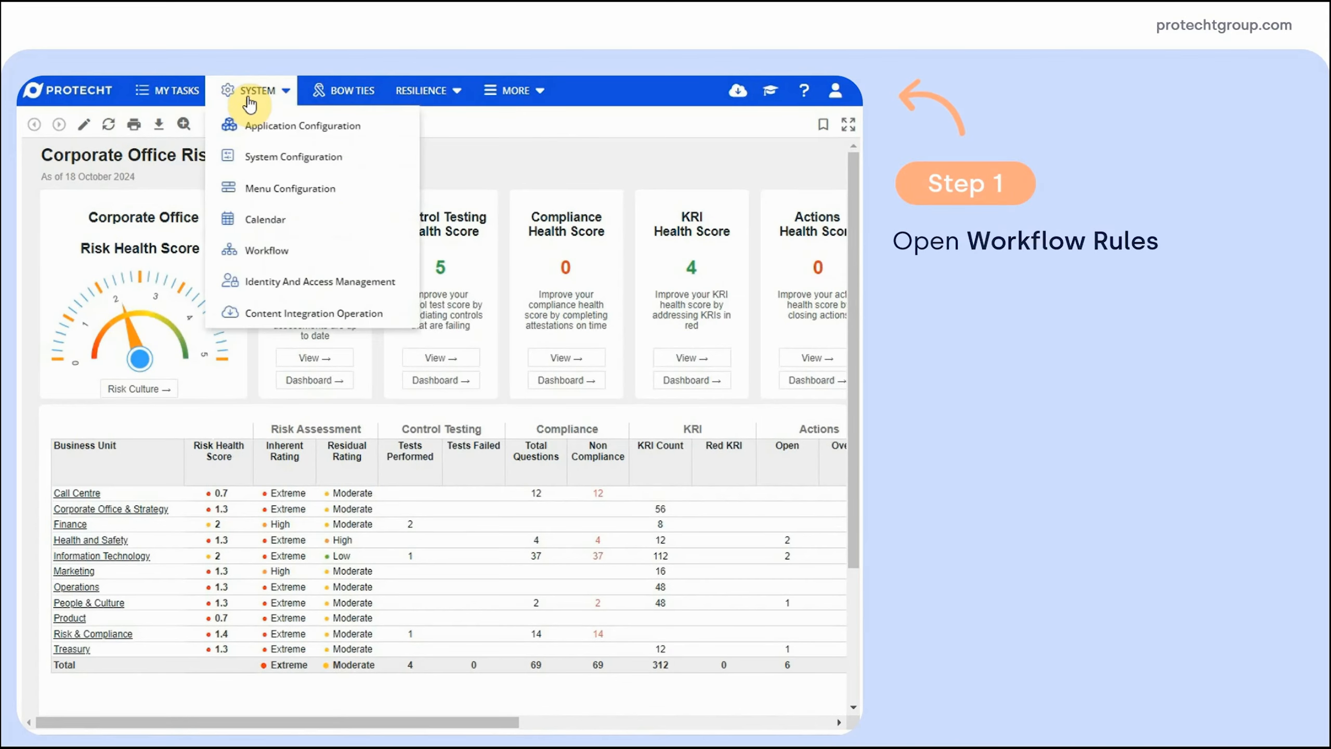
Create a workflow rule named 'KRI Assignment - MS Teams Notification' with the pasted description
click(267, 250)
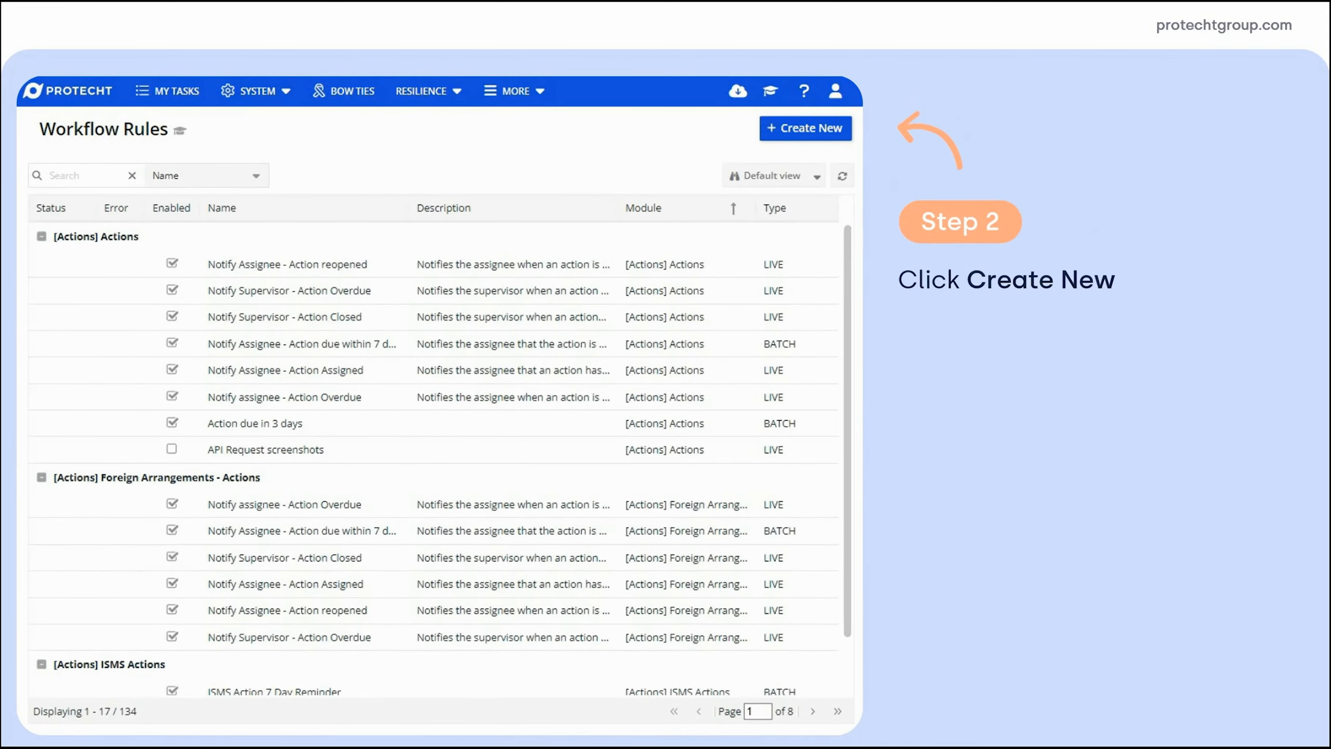
click(802, 131)
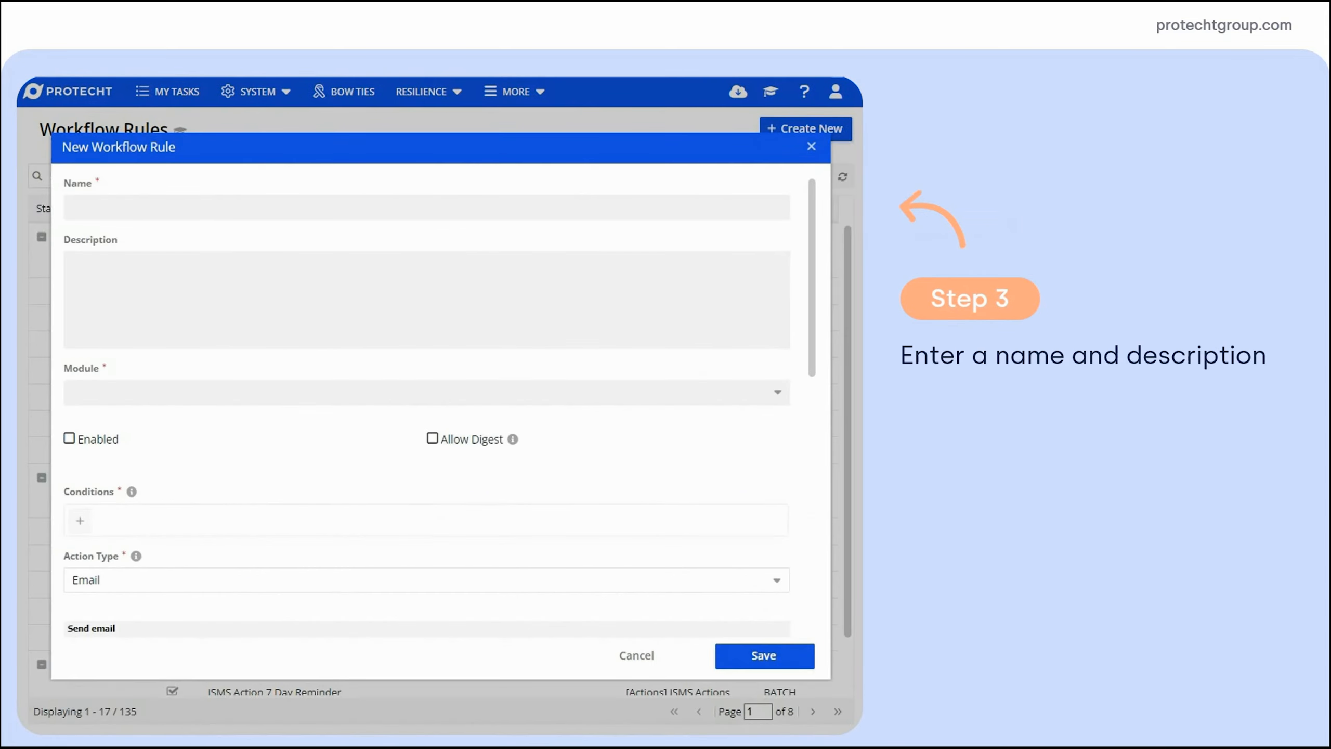
click(268, 206)
text(KRI Assignment - MS Teams Notification)
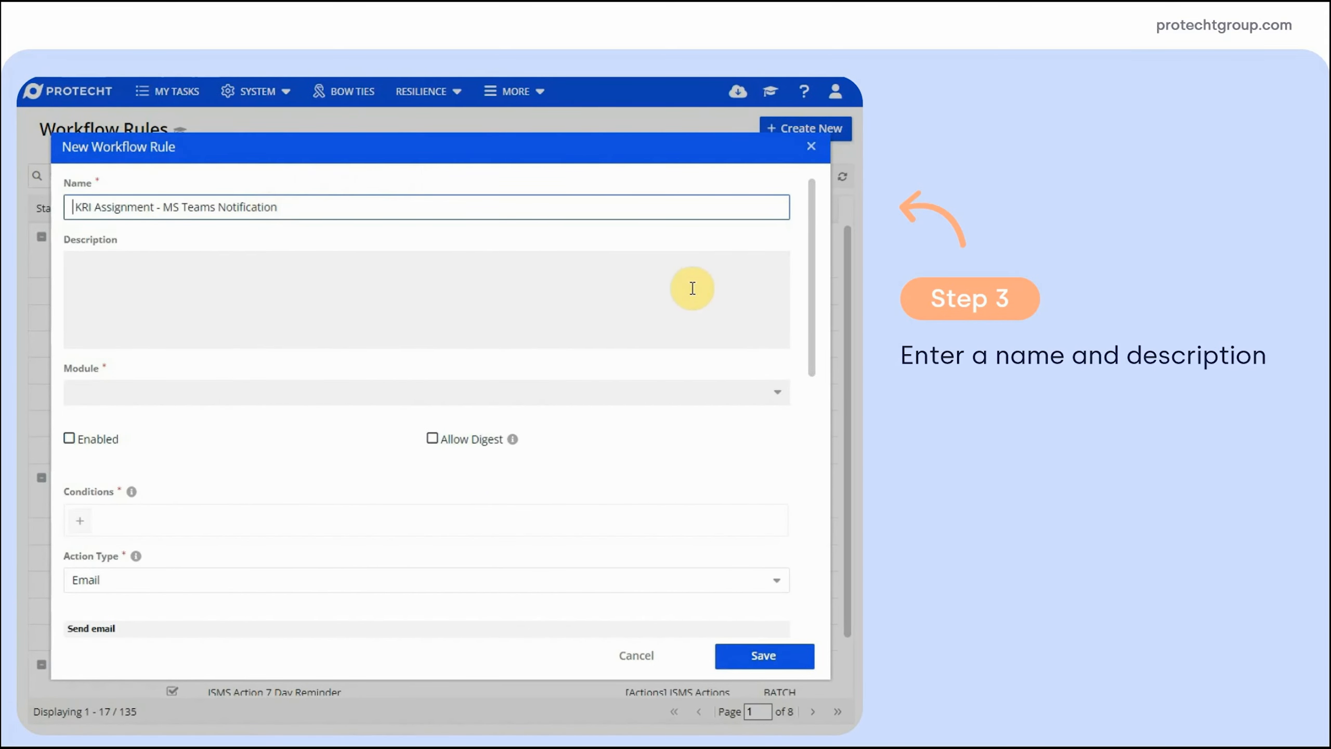
click(421, 296)
key(ctrl+v)
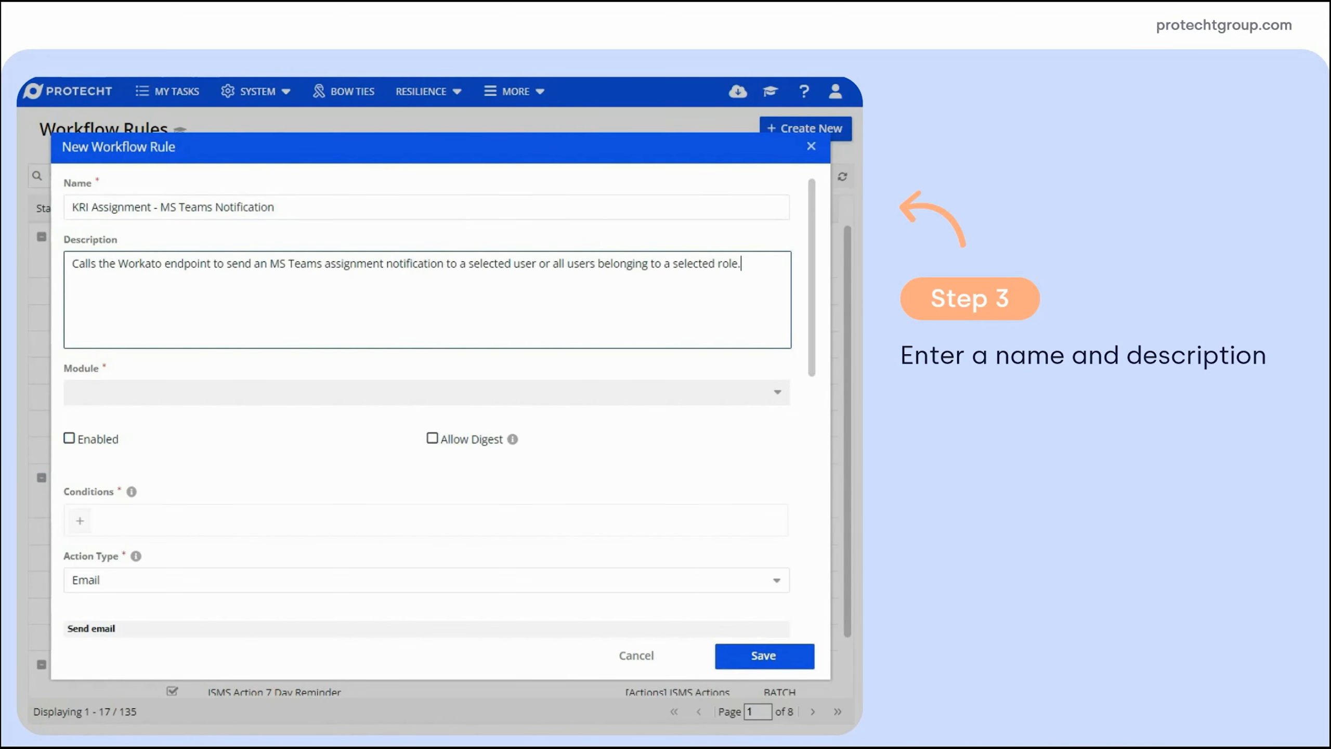
Set the rule's module to Key Risk Indicators and enable it
click(783, 397)
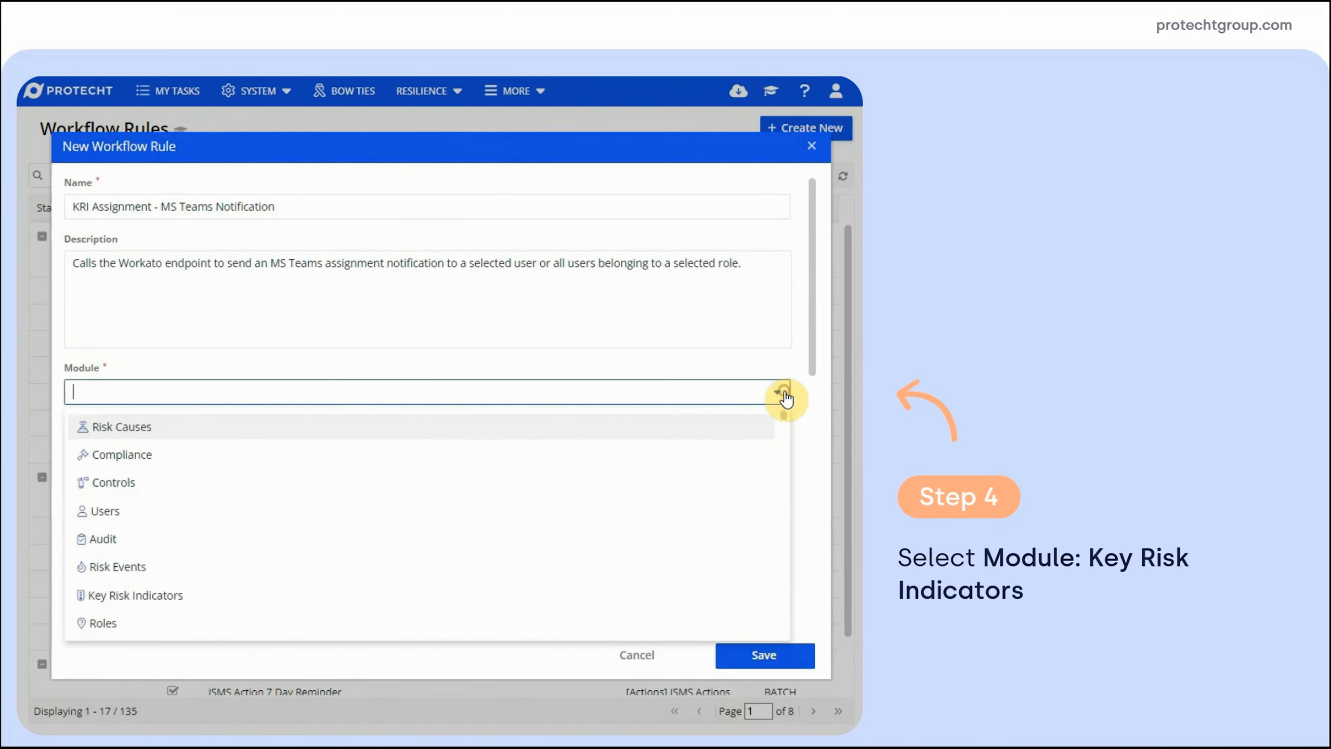
click(405, 601)
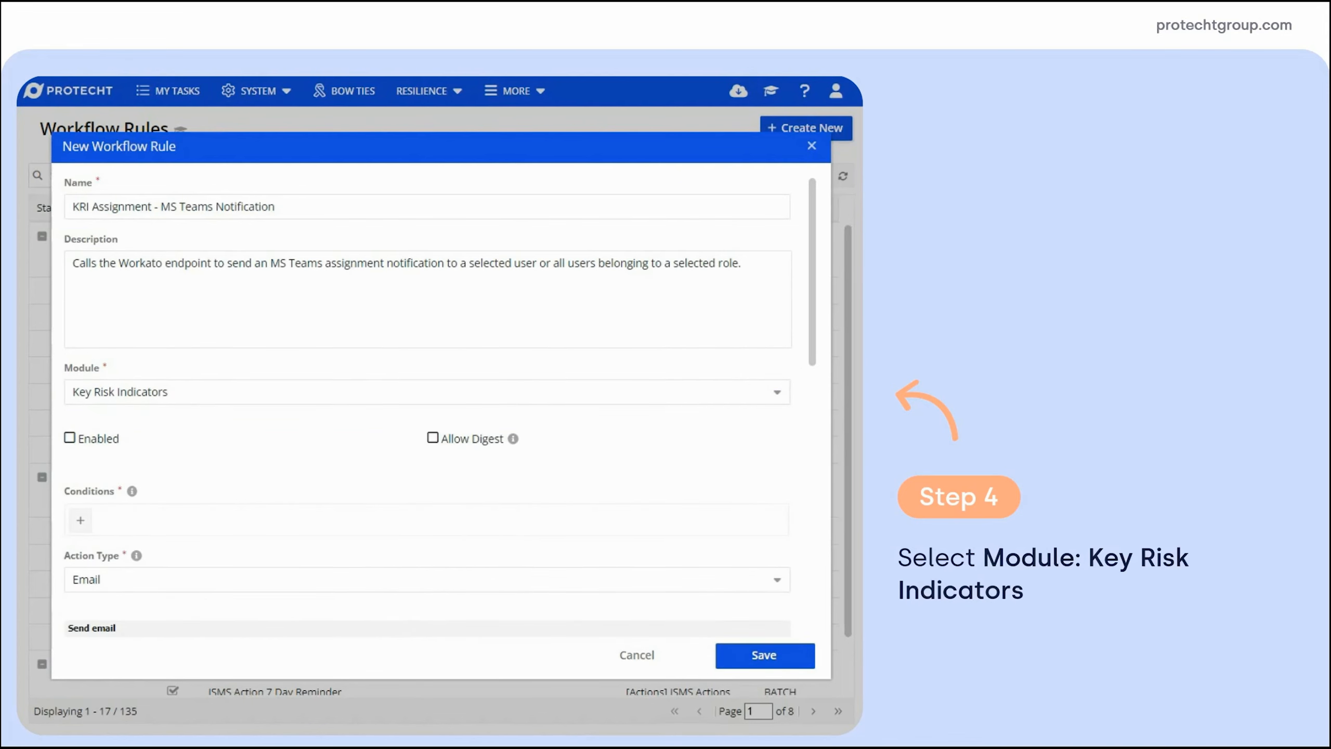
click(70, 438)
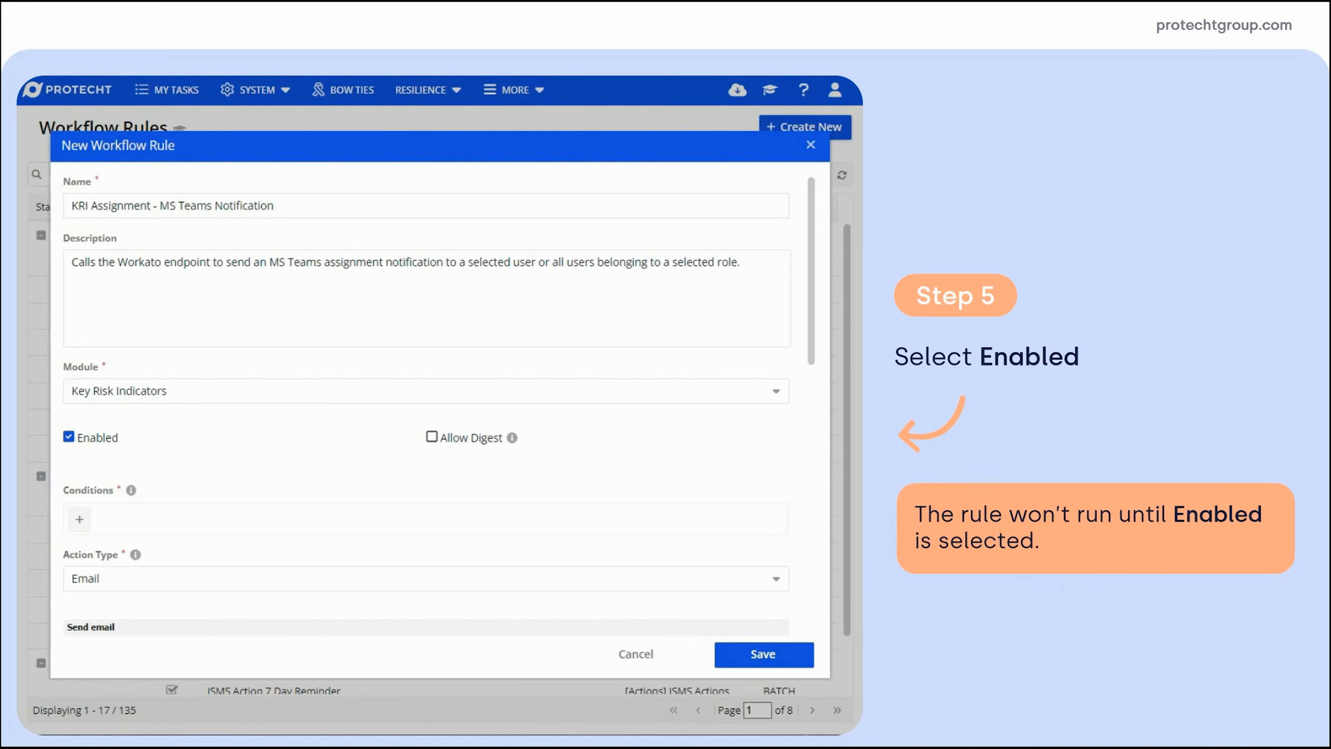
Add a condition so the rule fires when a KRI Entry Is Created
click(78, 519)
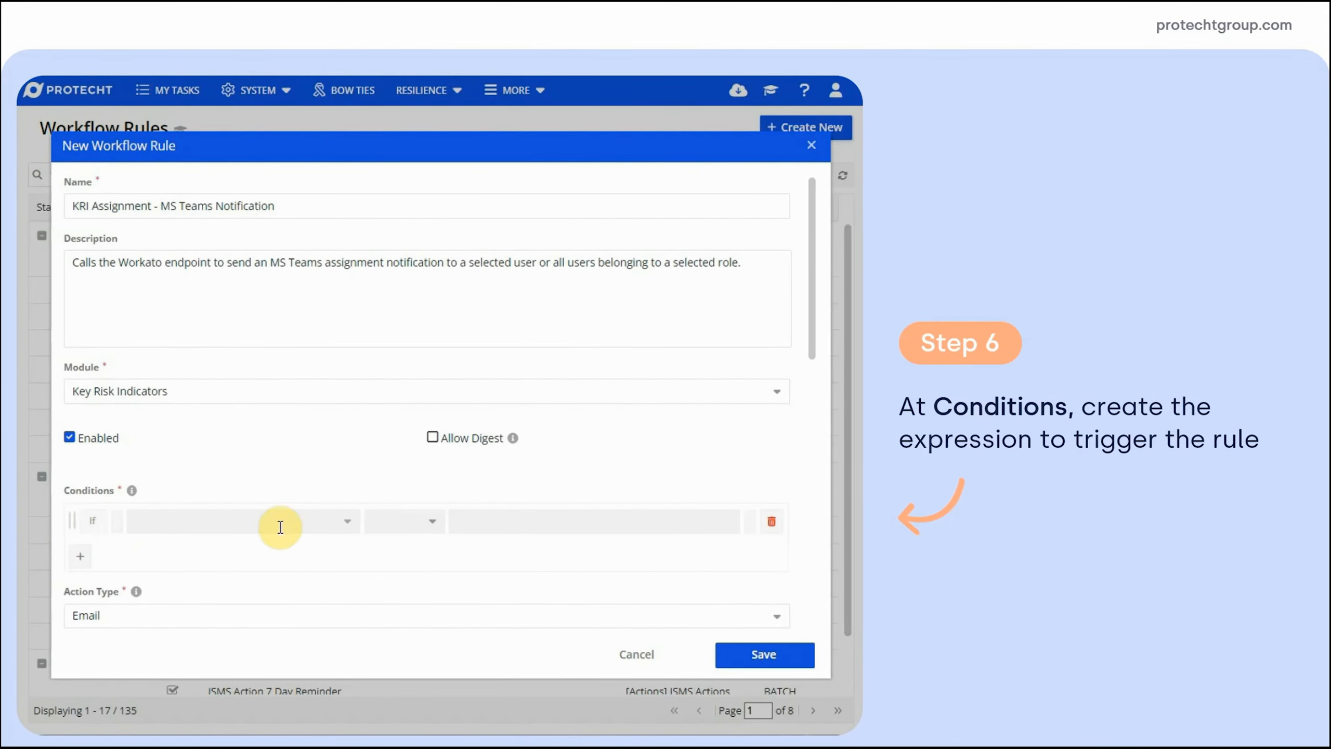
click(357, 521)
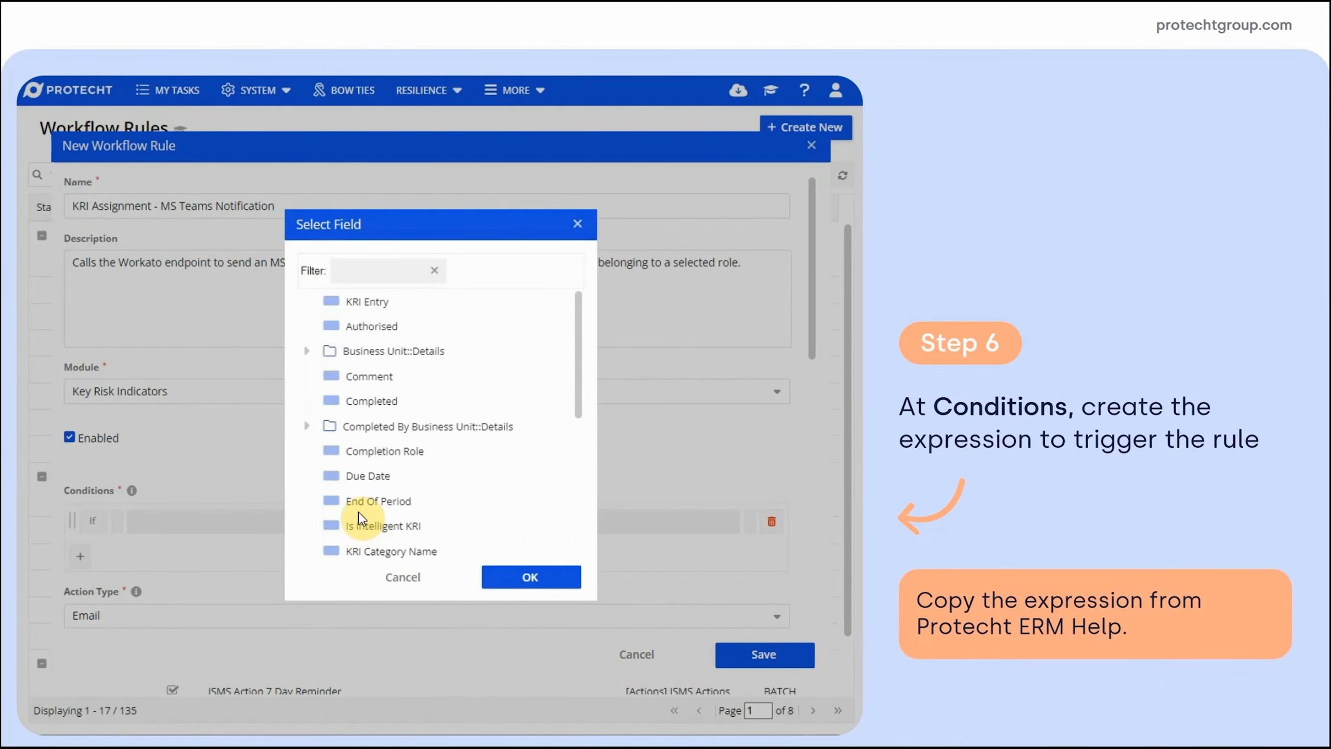
click(342, 303)
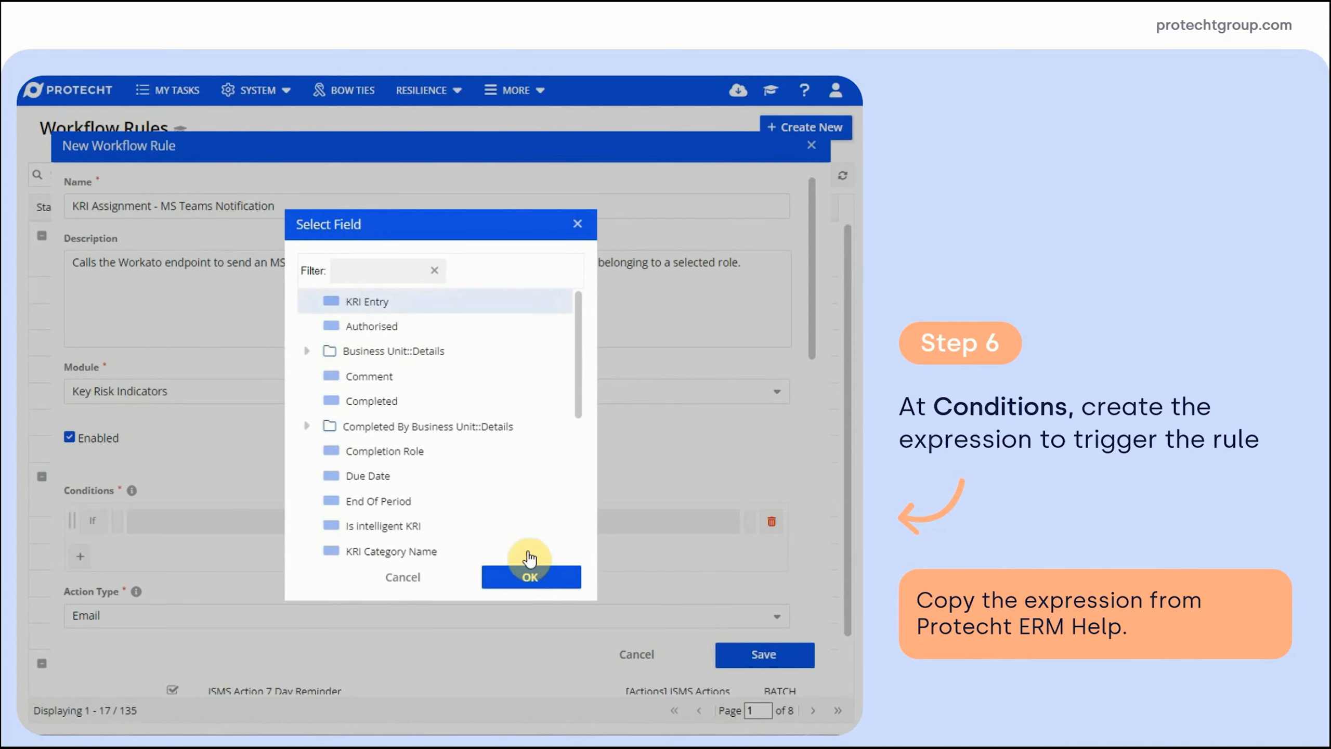
click(529, 577)
click(726, 524)
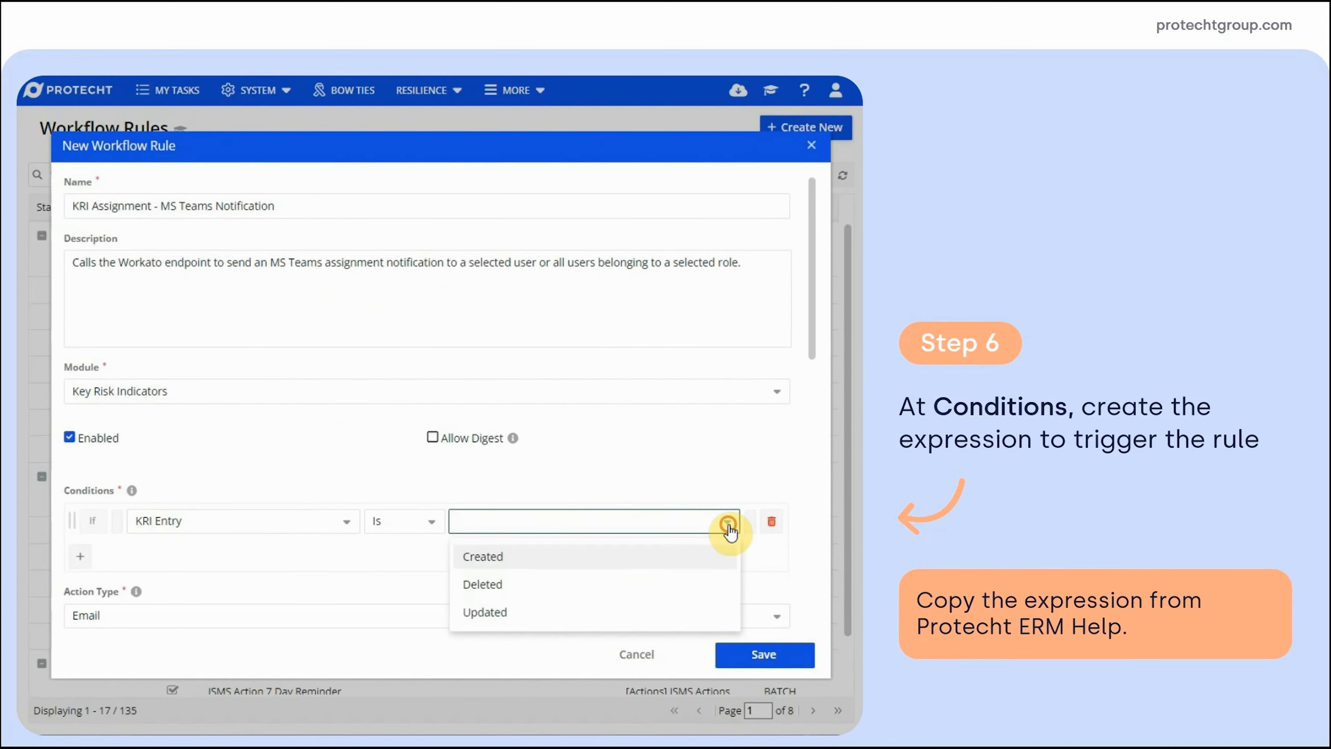
click(643, 560)
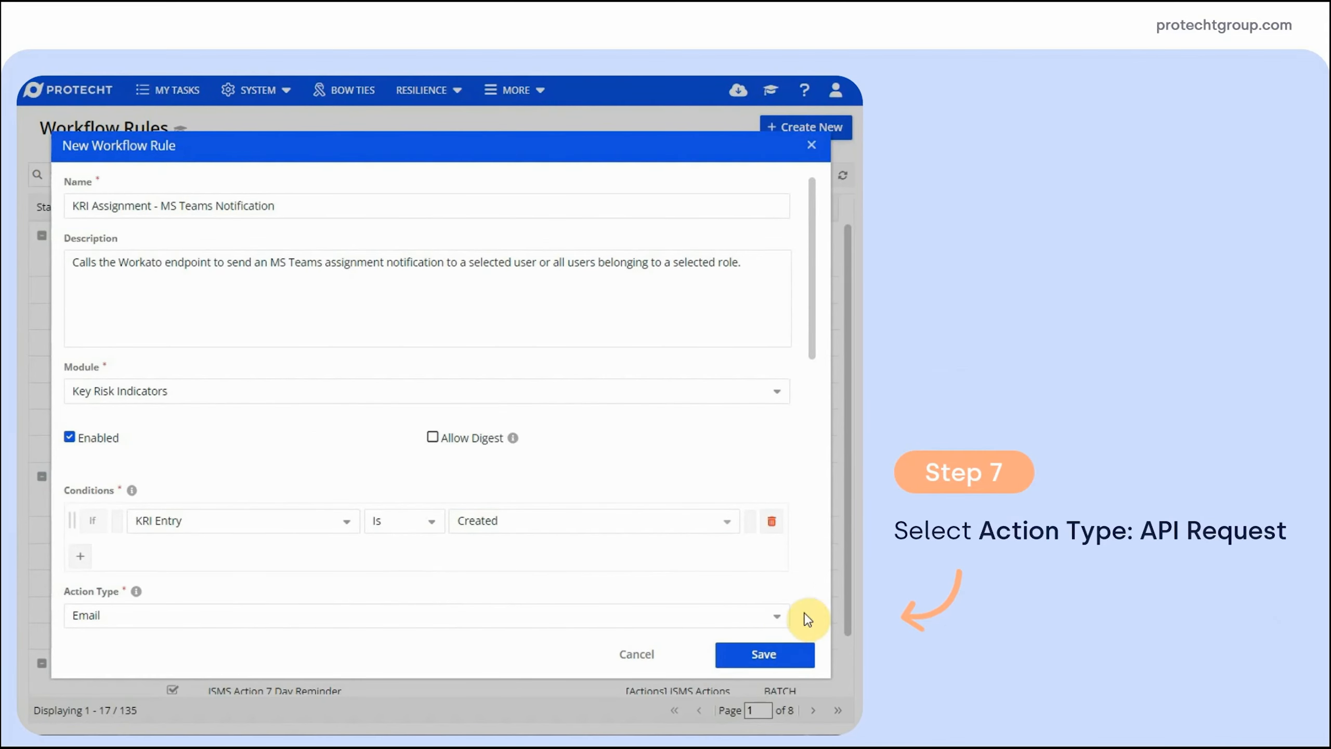
click(777, 614)
Make the action an API Request using the Workato Webhook configuration and the recipe's KRI endpoint path
click(660, 562)
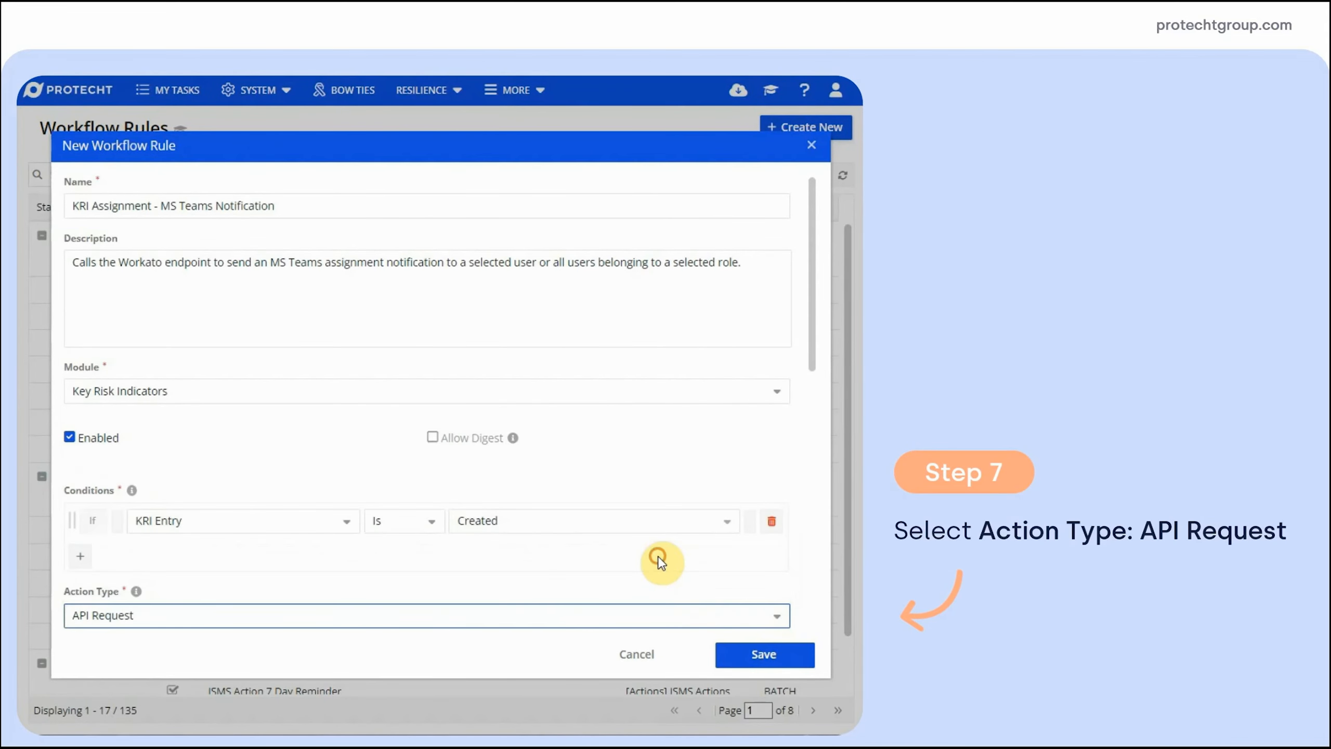
drag(812, 324, 839, 497)
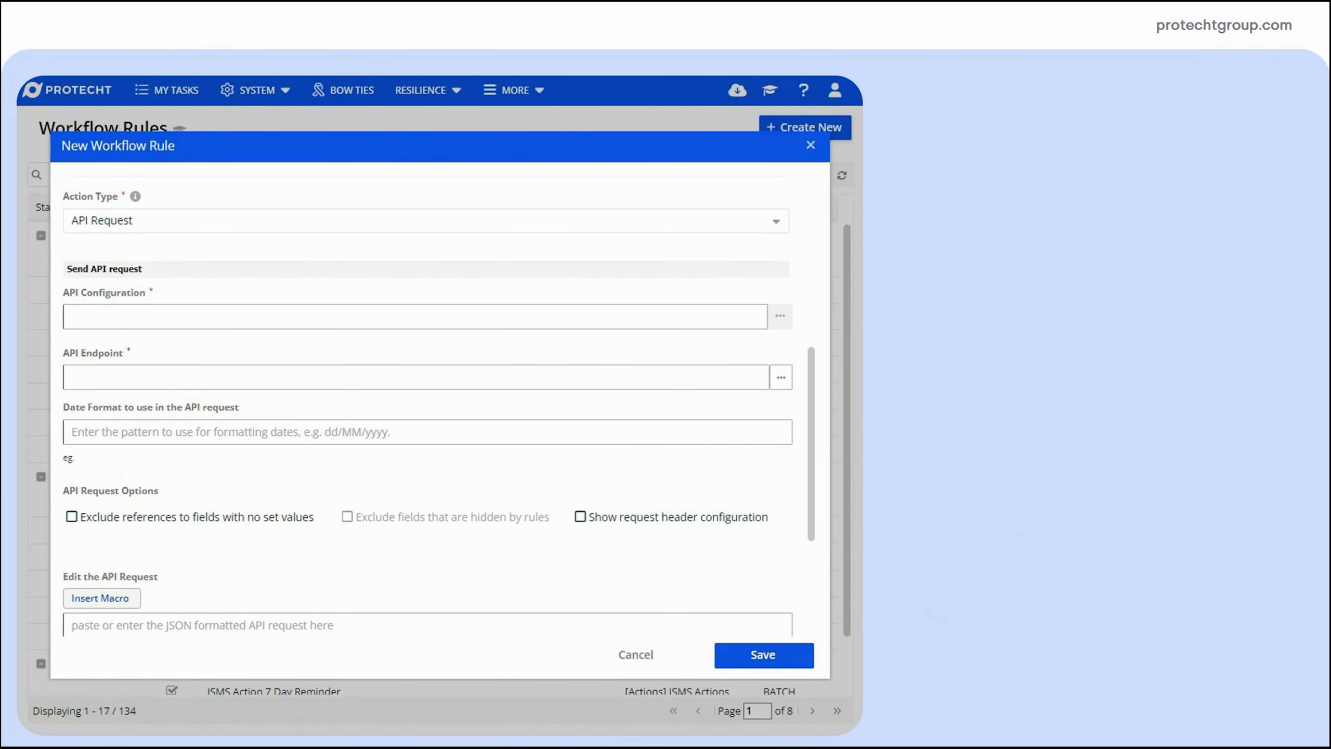
click(777, 320)
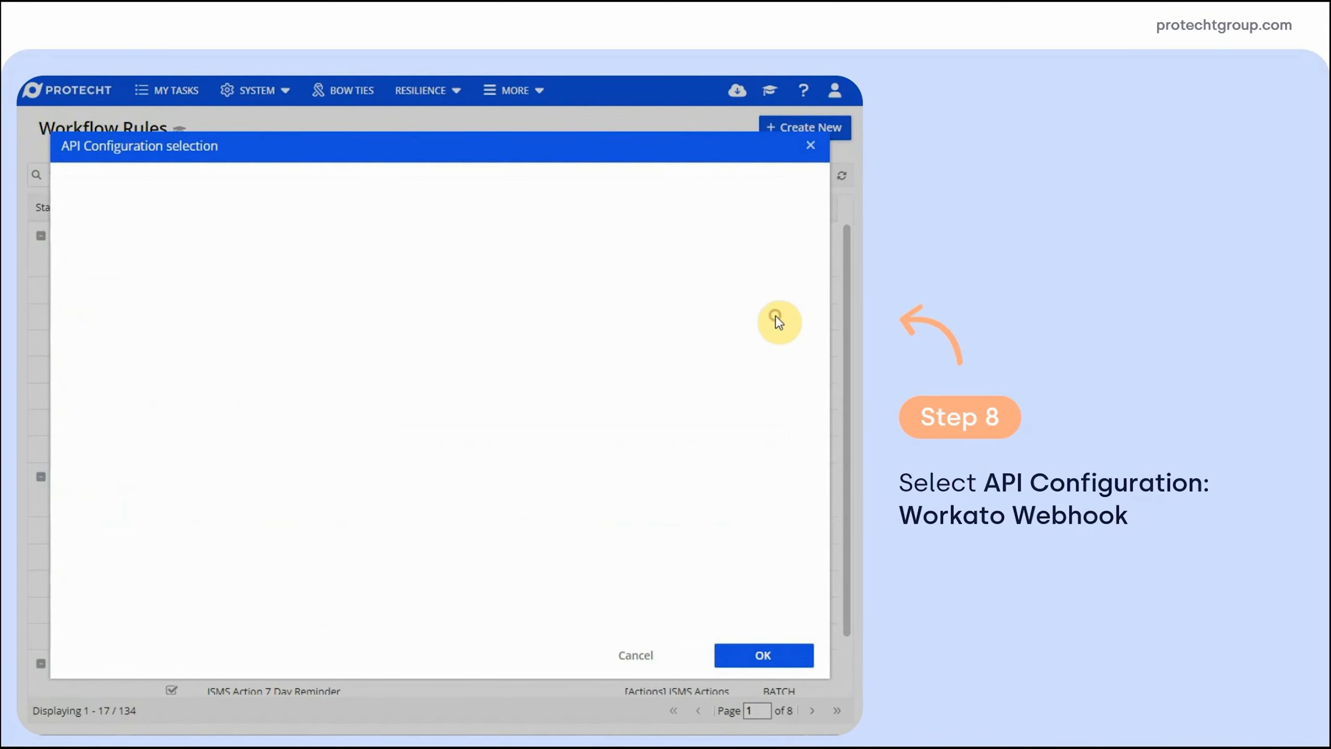
click(106, 268)
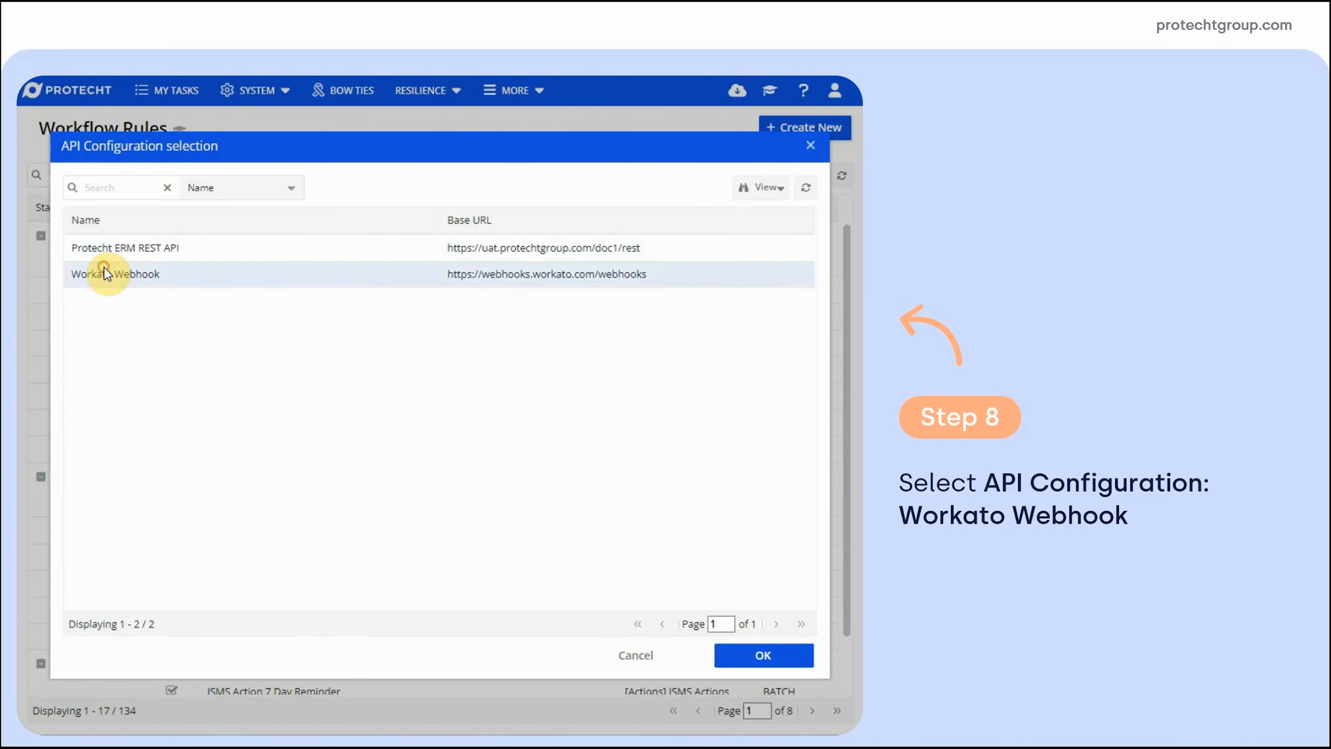
click(764, 656)
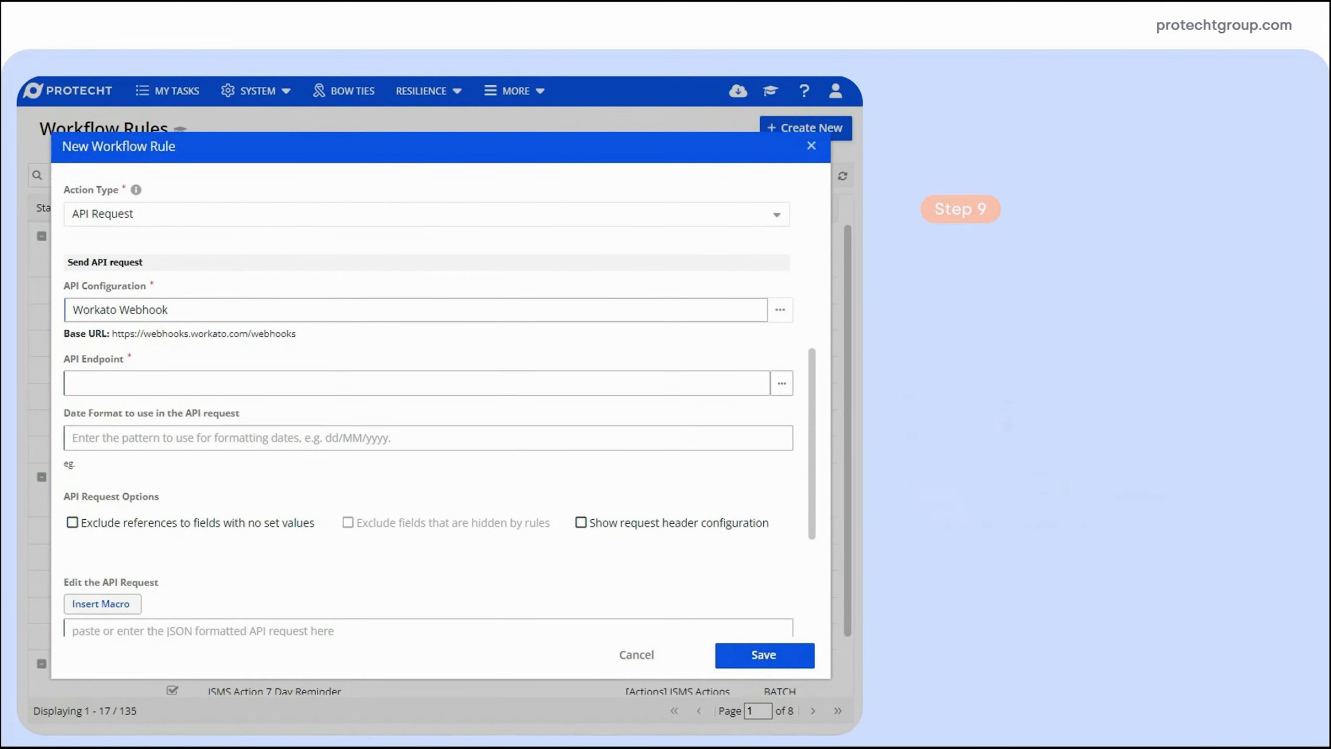
click(140, 383)
text(/rest/xxxxxxxx-xxxx-xxxx-xxxx-xxxxxxxxxxxx/kri)
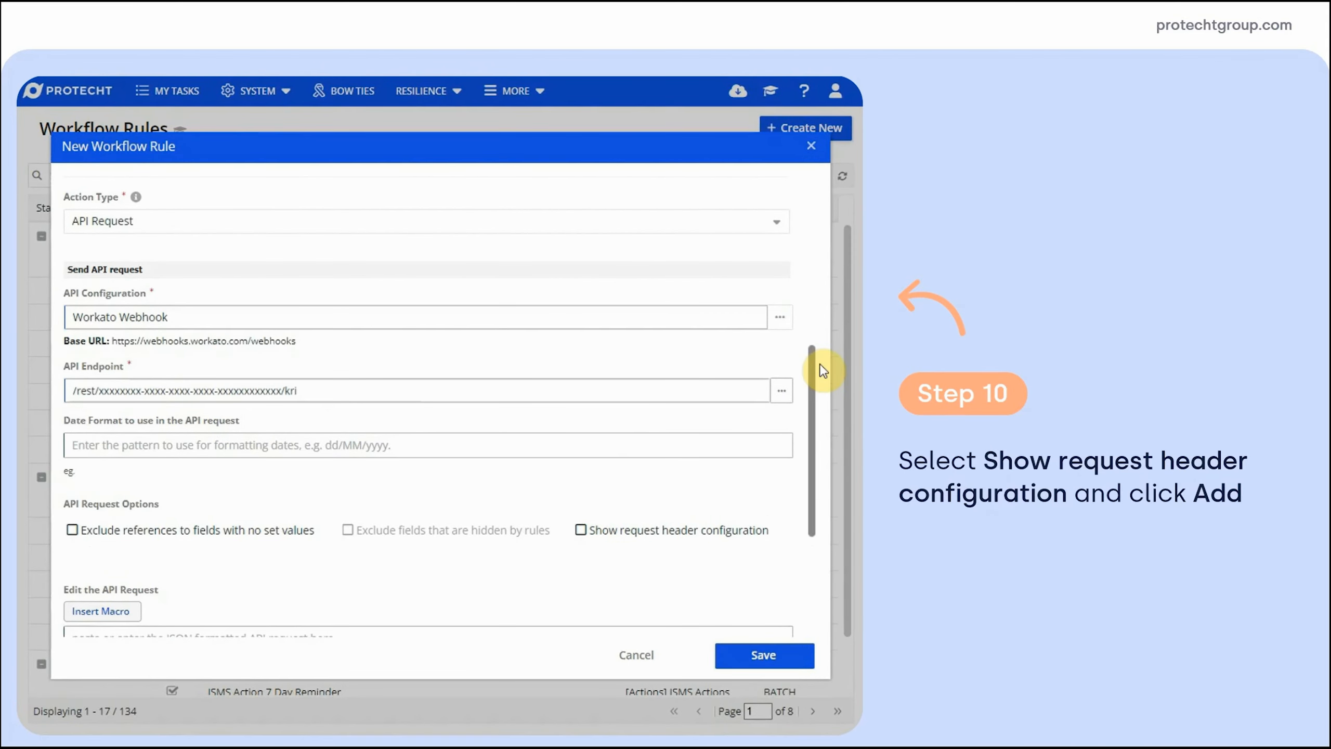
drag(812, 365, 813, 461)
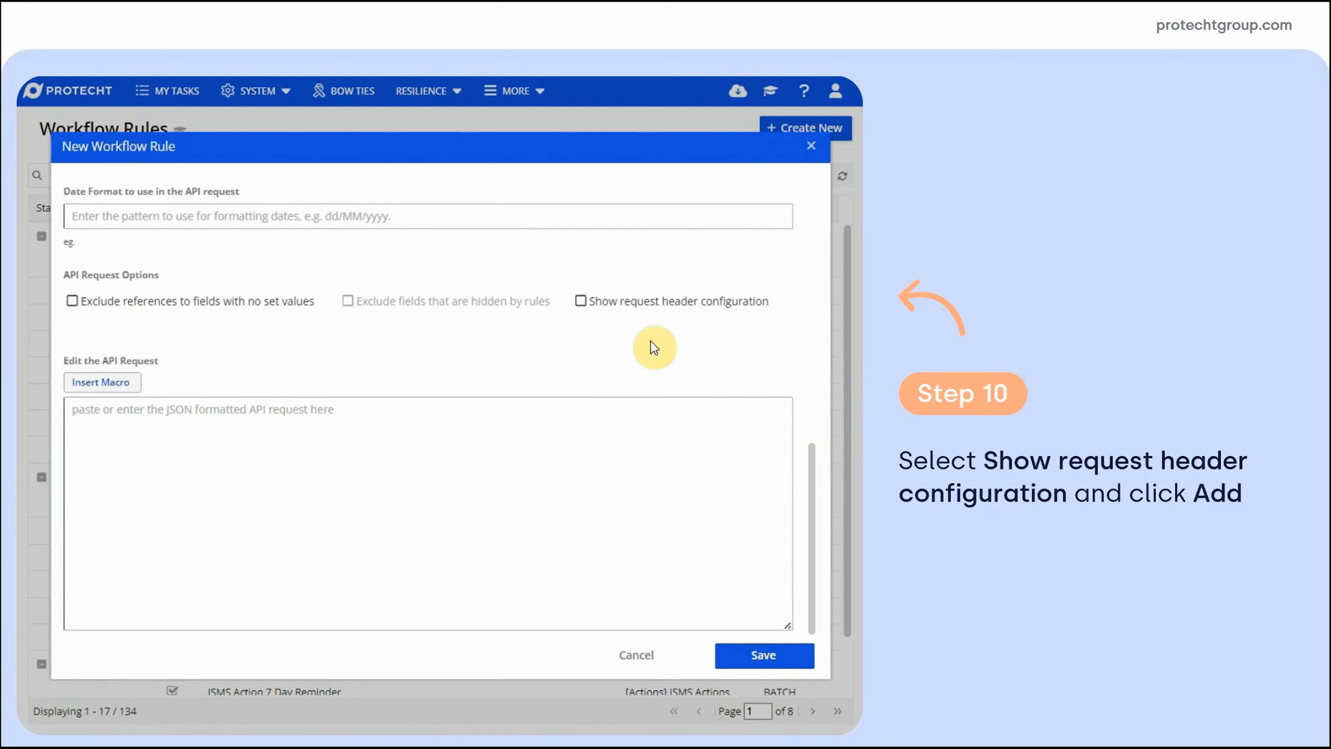
Add a masked request header labelled x-secret-key, parameter x-secret-key, with the secret key as value
click(580, 302)
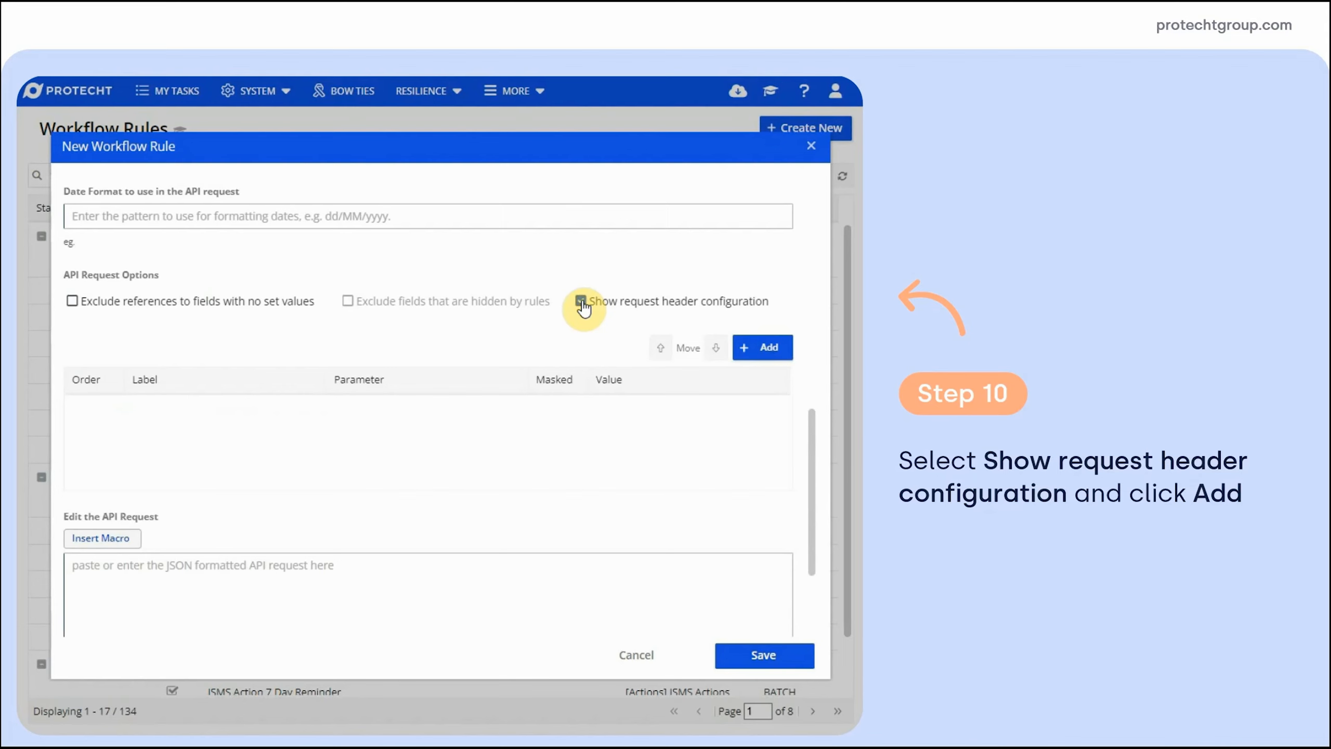
click(790, 350)
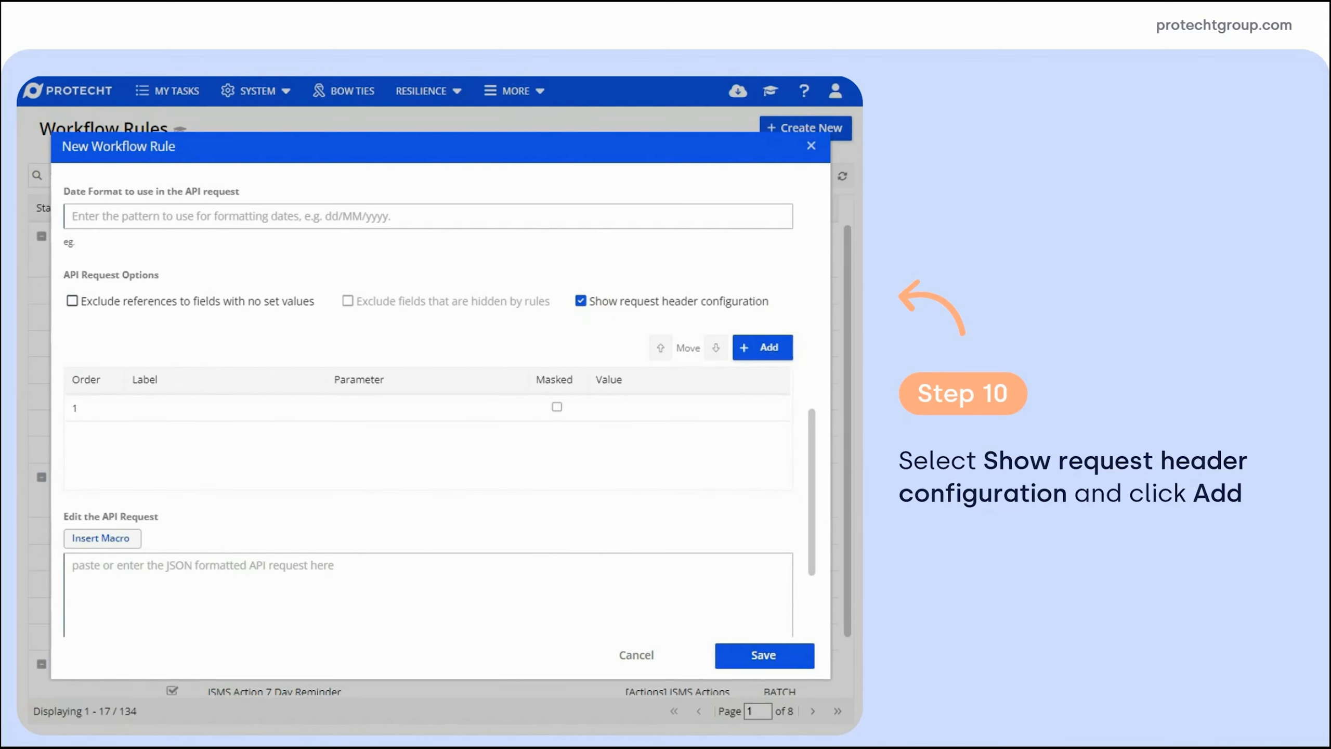
click(149, 409)
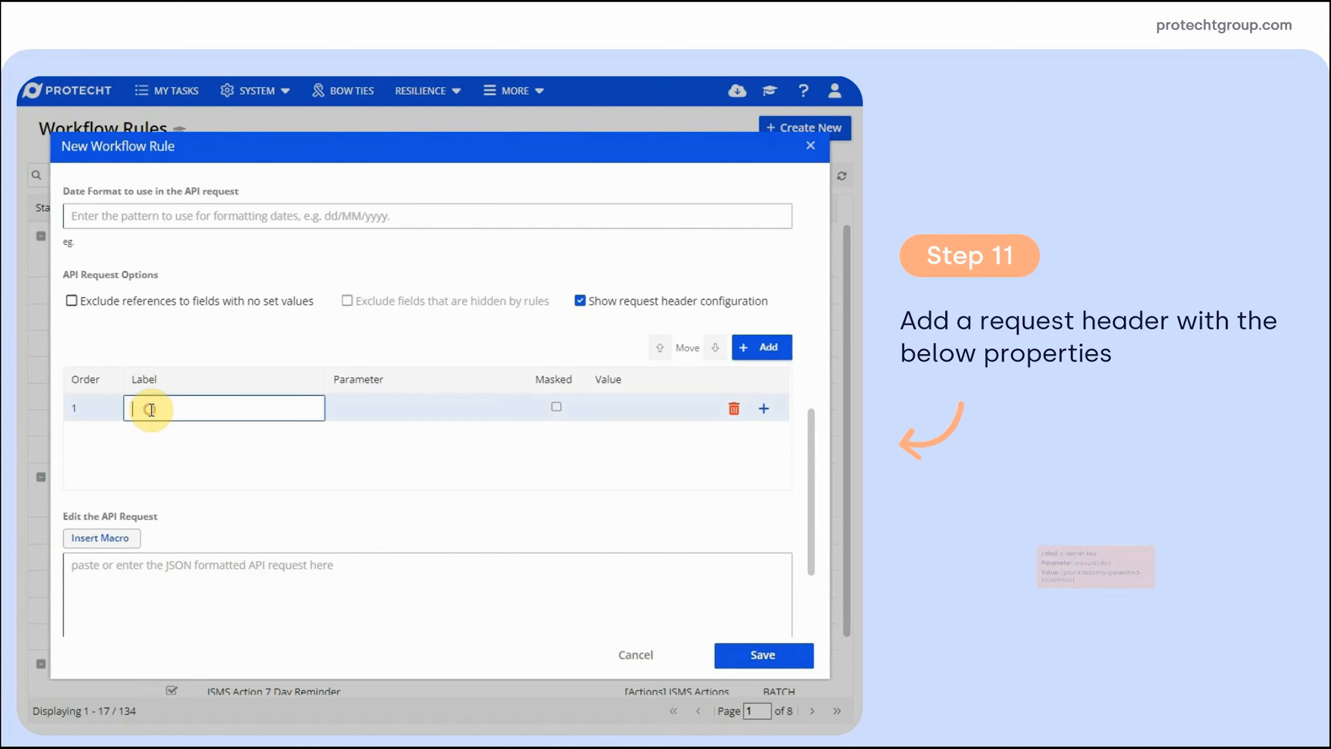
key(ctrl+v)
click(391, 406)
key(ctrl+v)
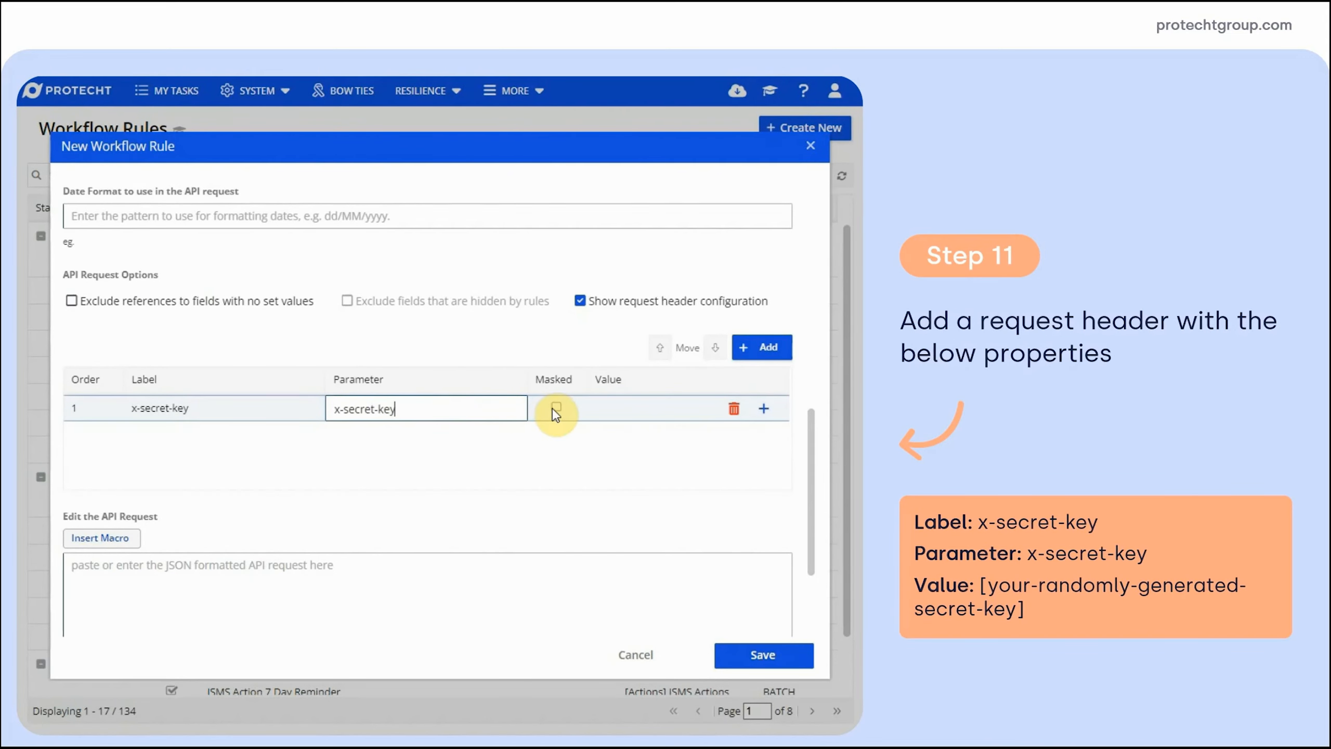
click(609, 410)
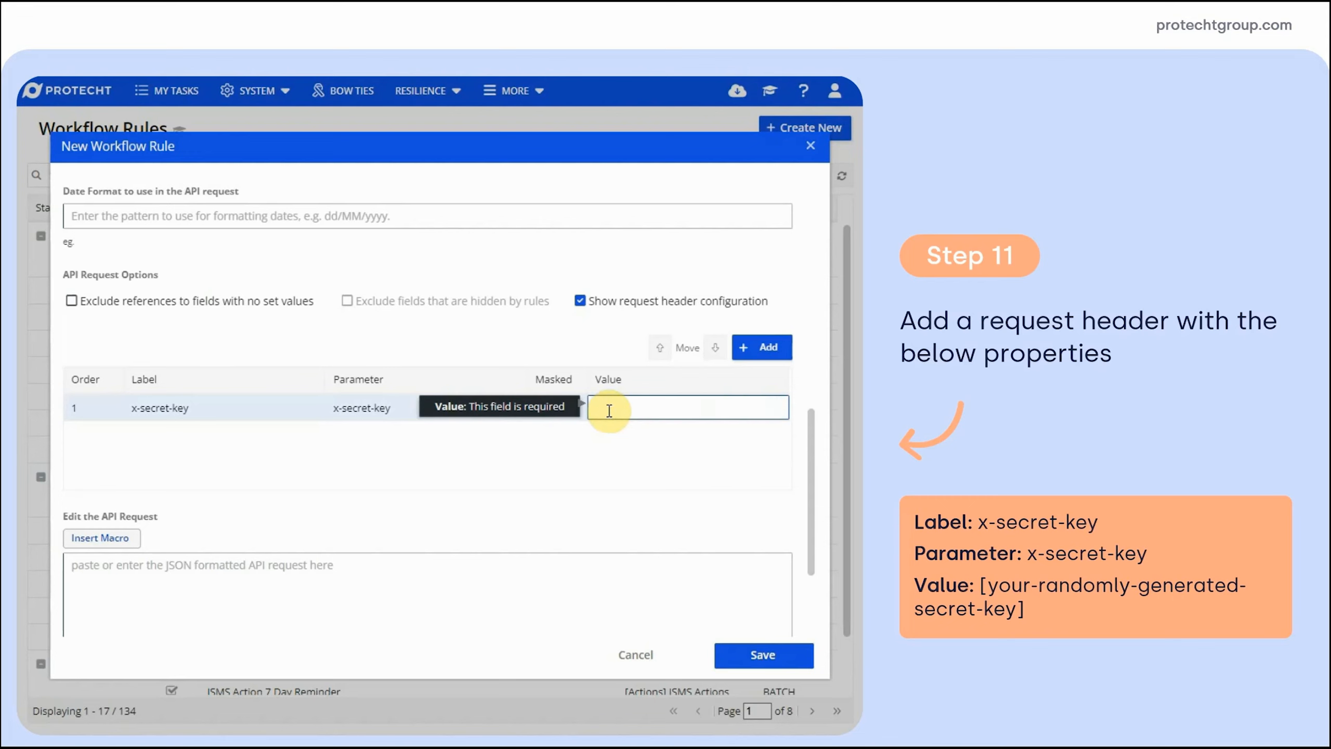
key(ctrl+v)
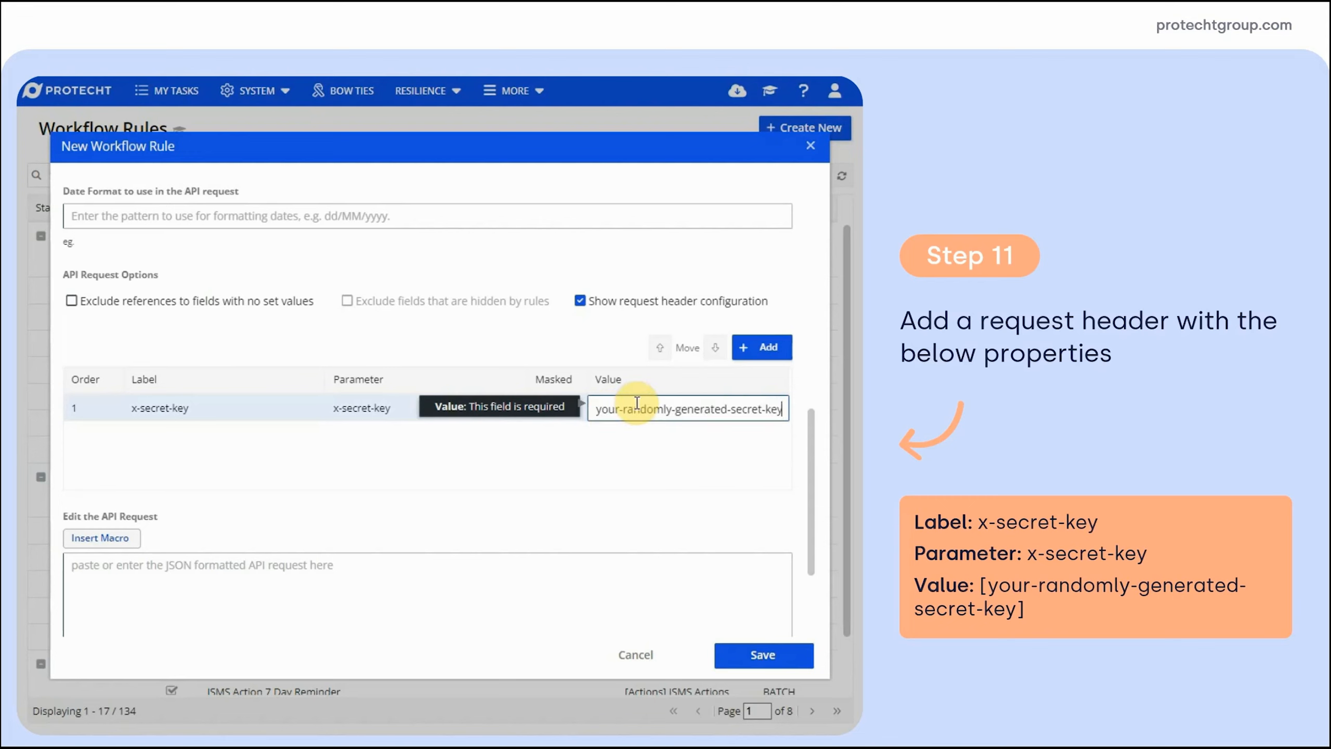
click(650, 455)
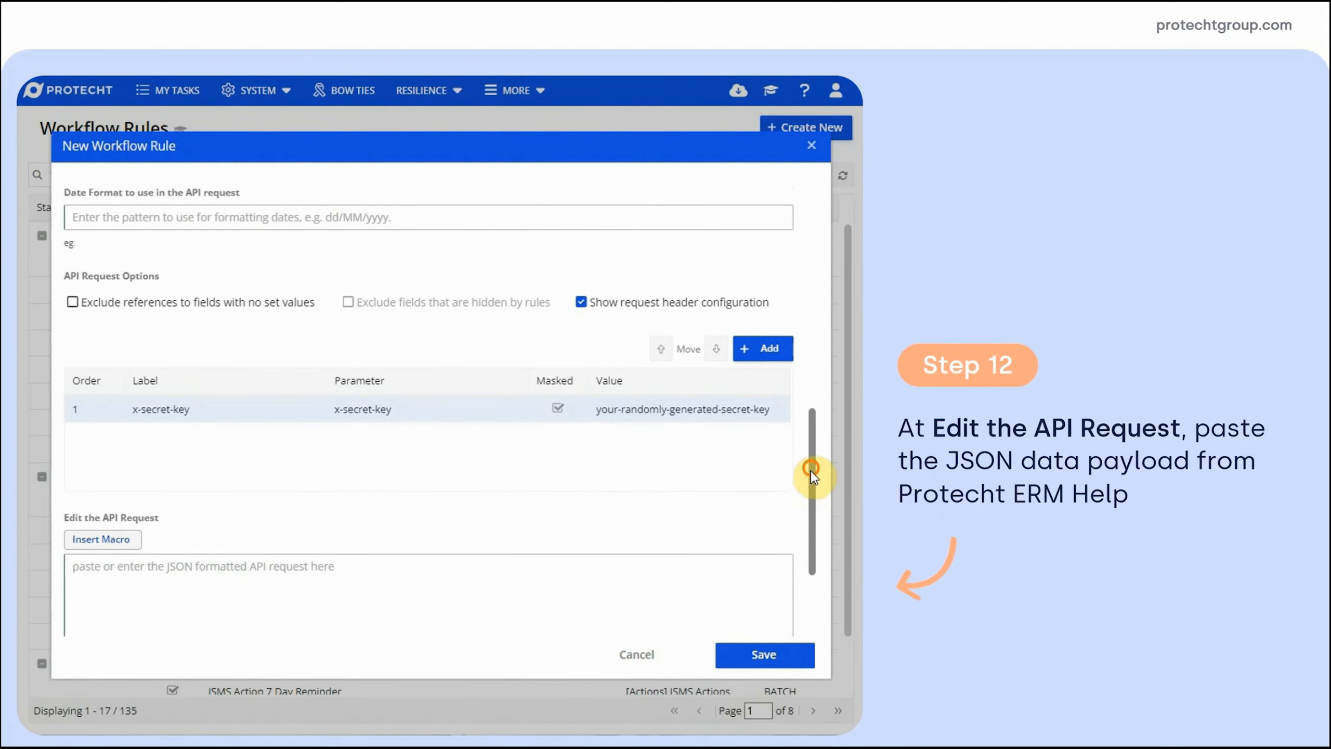
drag(811, 471, 813, 550)
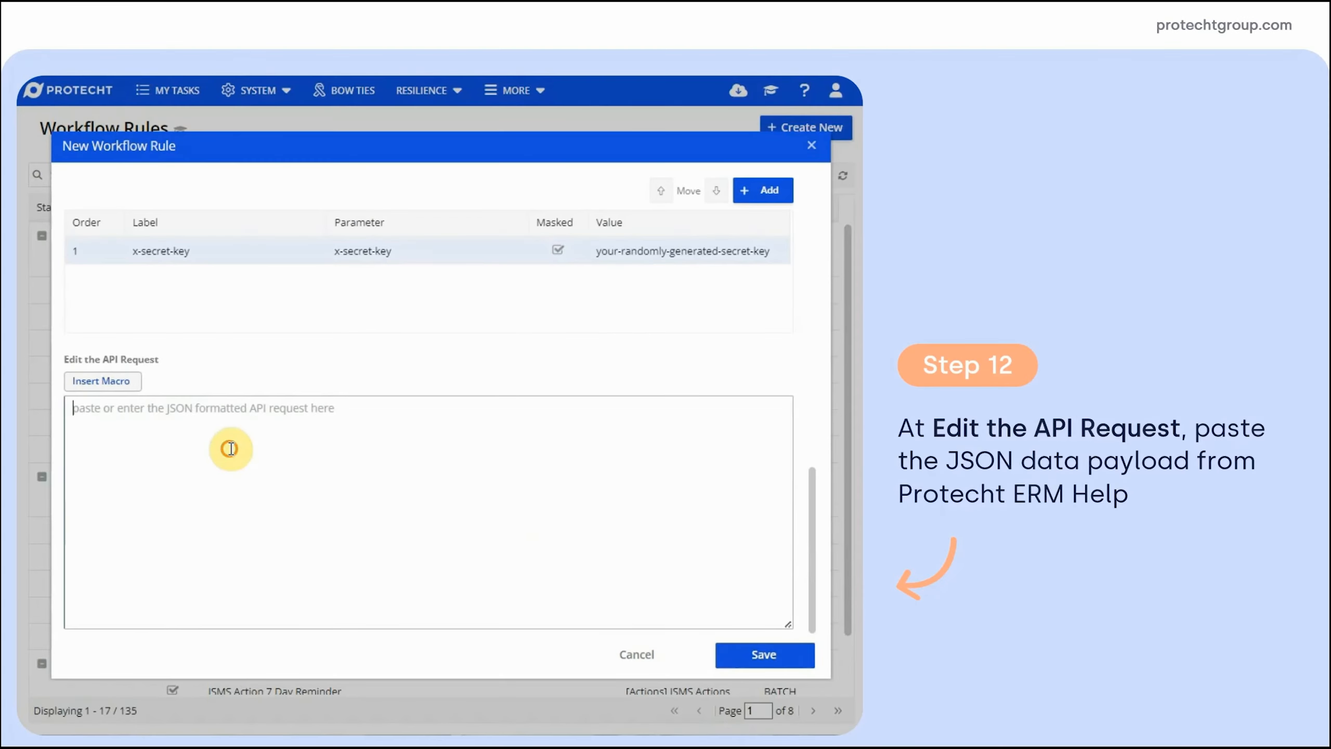
Paste the KRI JSON payload into the API request body and save the rule
right_click(230, 448)
click(258, 217)
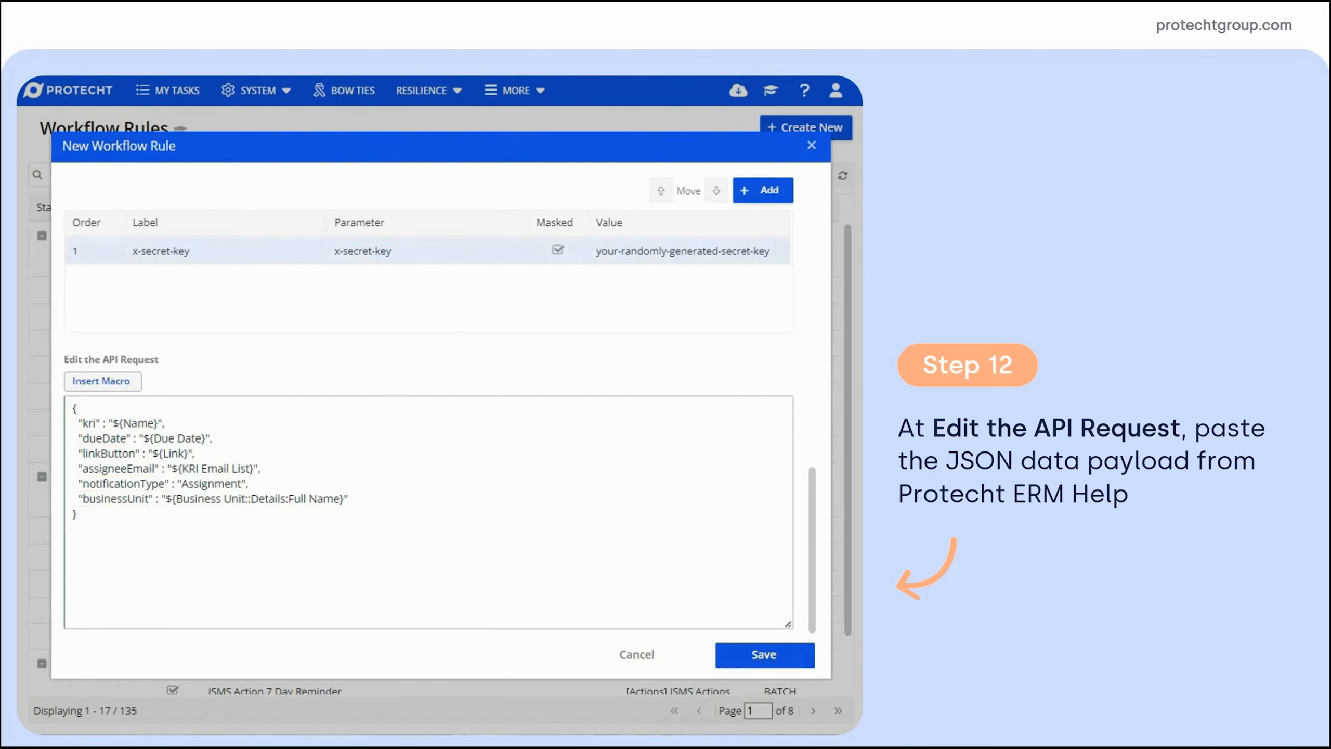
click(762, 655)
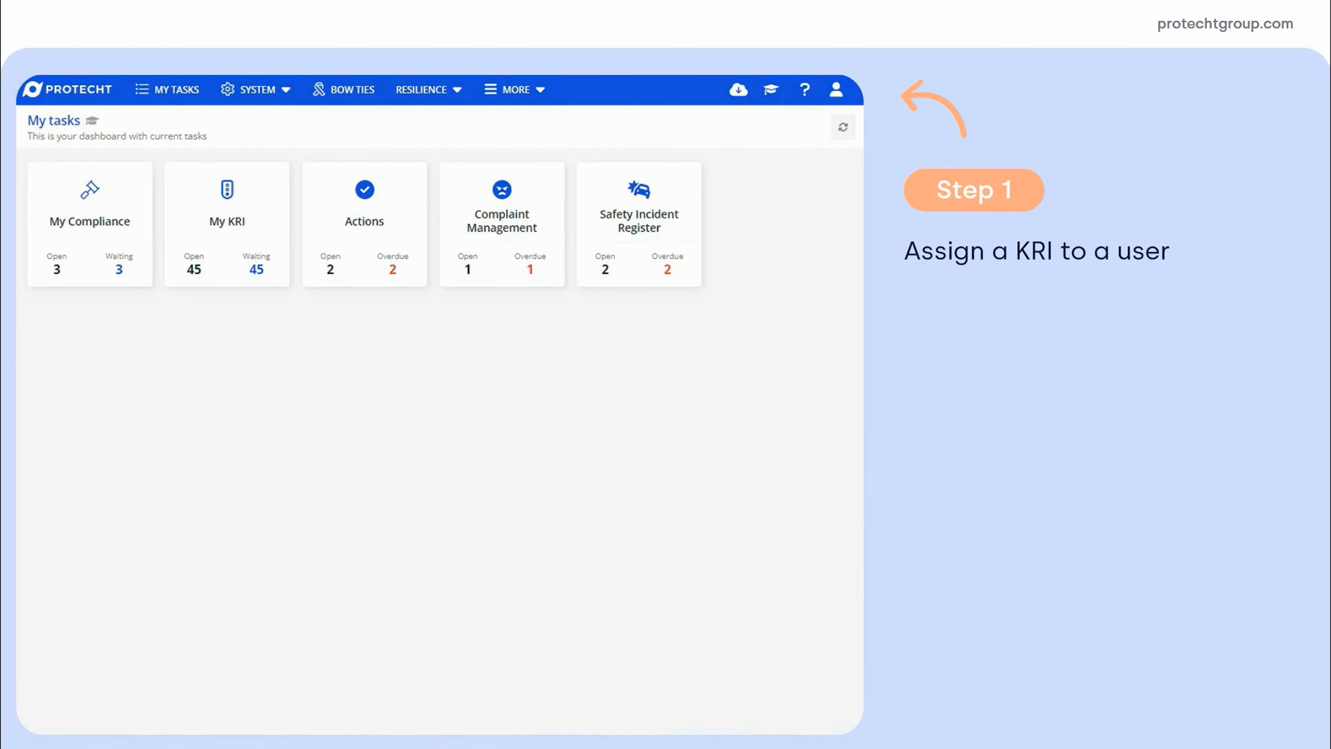
Start a new managed KRI assignment for the Workplace Safety Incident Rate indicator
click(516, 89)
mouse_move(530, 217)
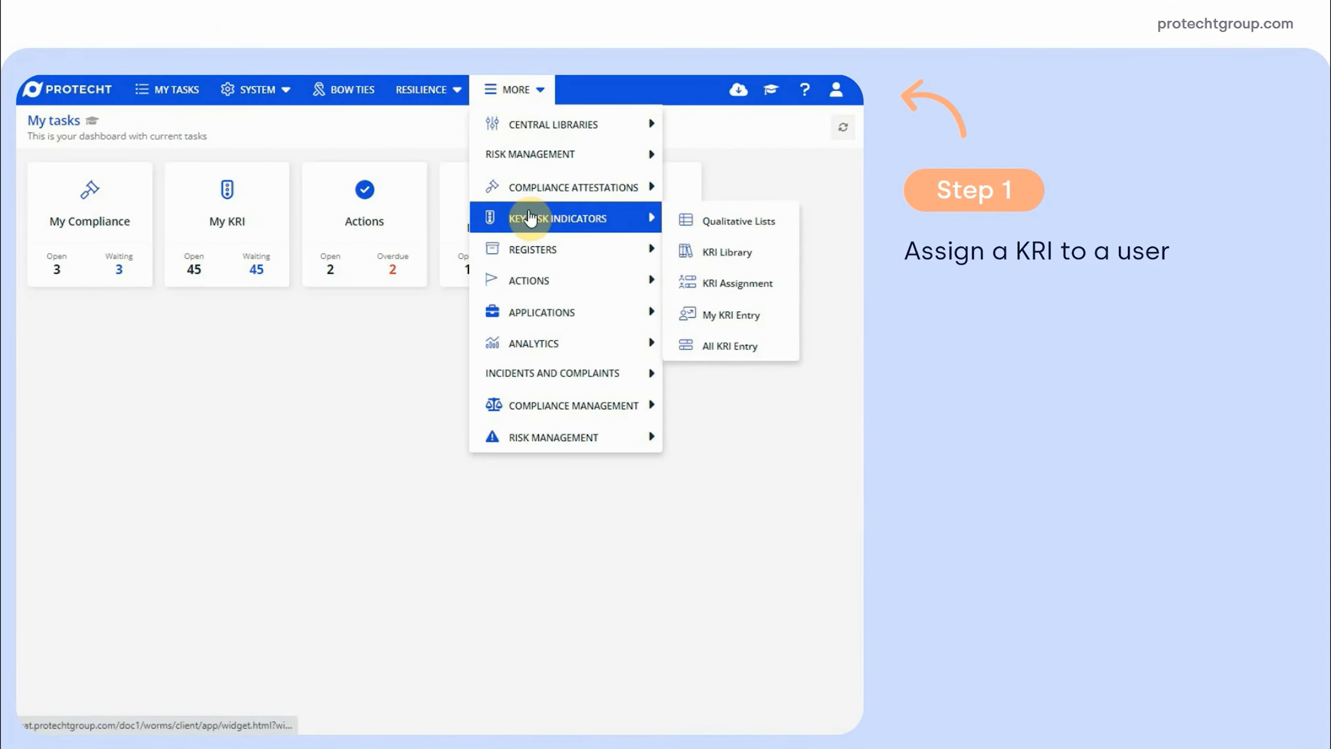
click(757, 286)
click(829, 131)
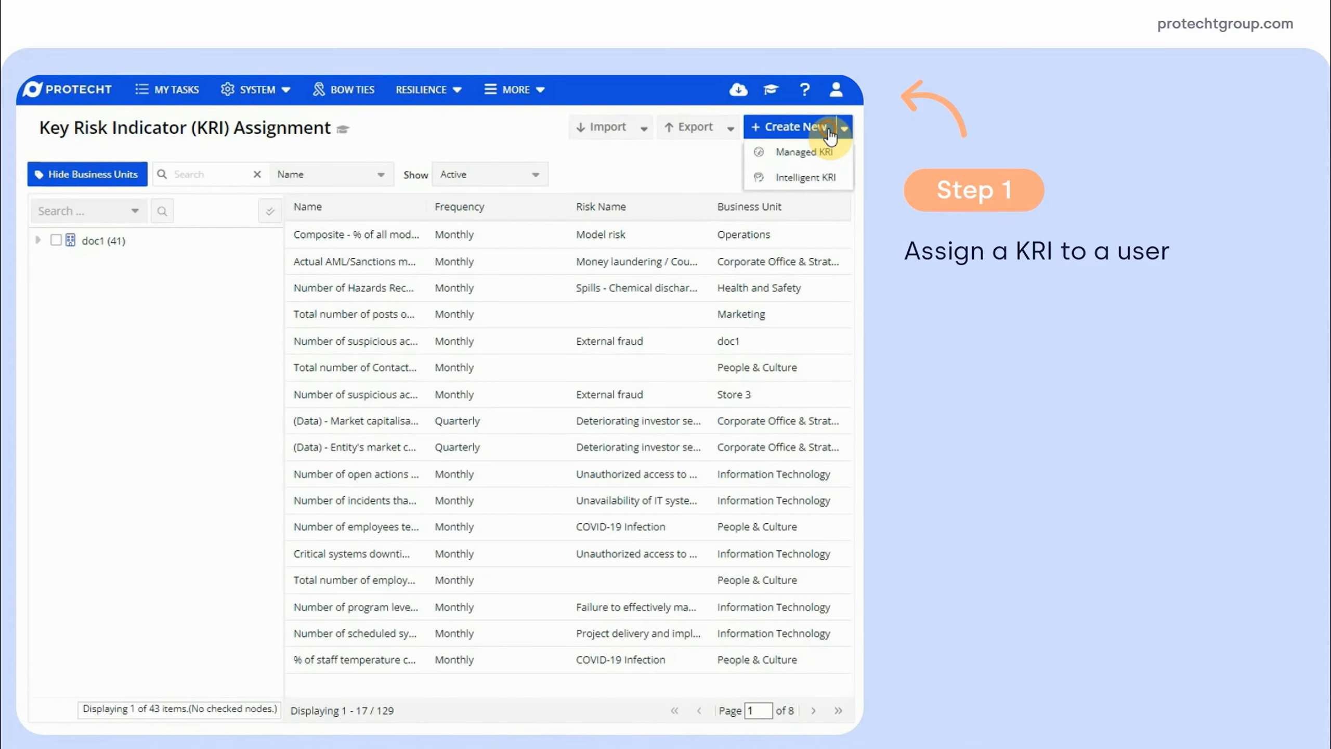
click(818, 152)
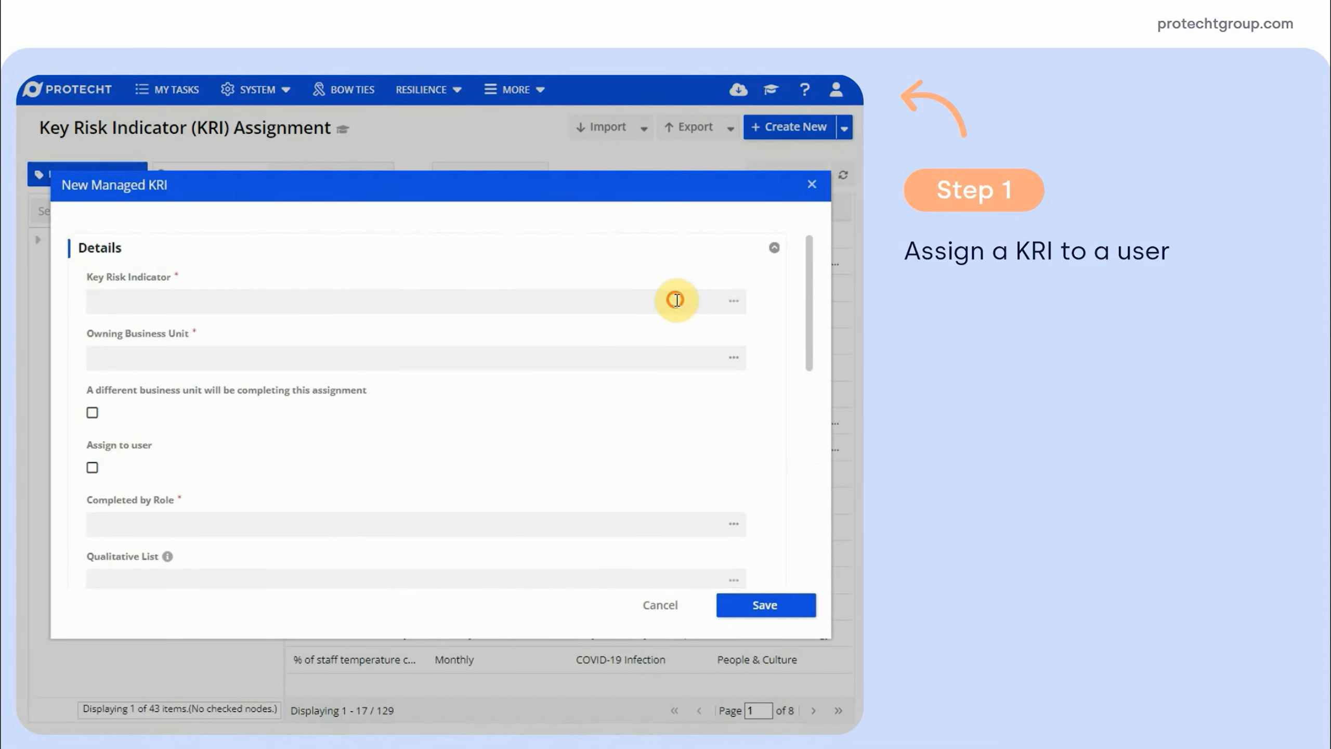
click(677, 300)
click(241, 187)
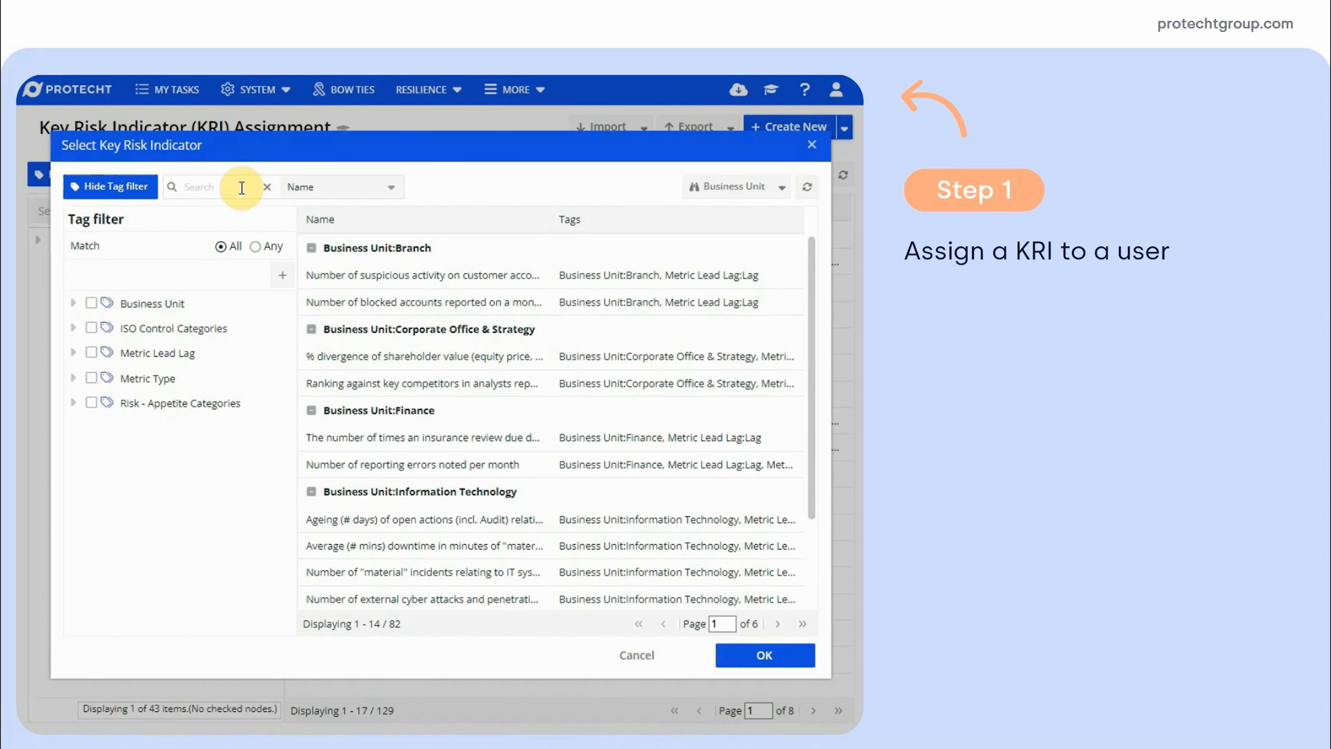
text(workplace)
click(347, 273)
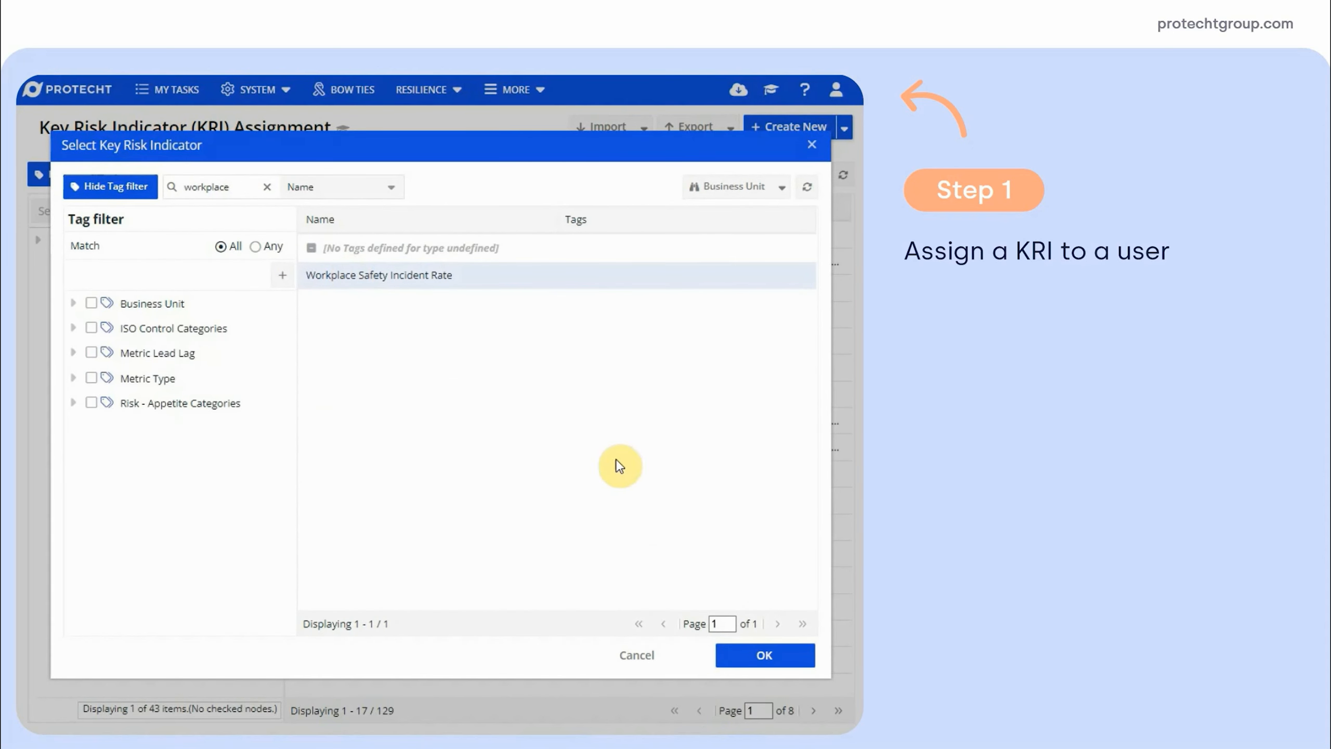
click(760, 655)
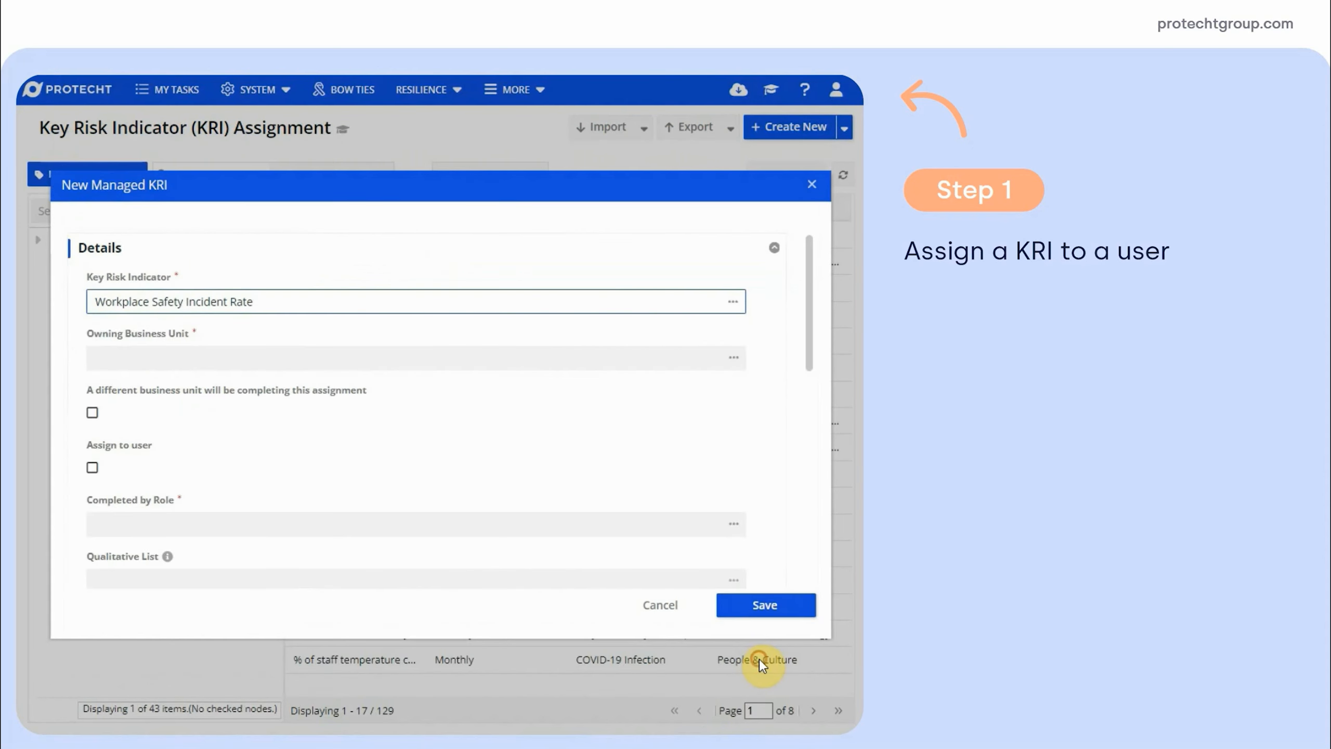
Set Health and Safety as owning business unit and assign the KRI to an individual user
click(571, 359)
text(safety)
click(176, 404)
scroll(196, 409, down, 2)
scroll(197, 410, down, 2)
click(93, 295)
click(132, 341)
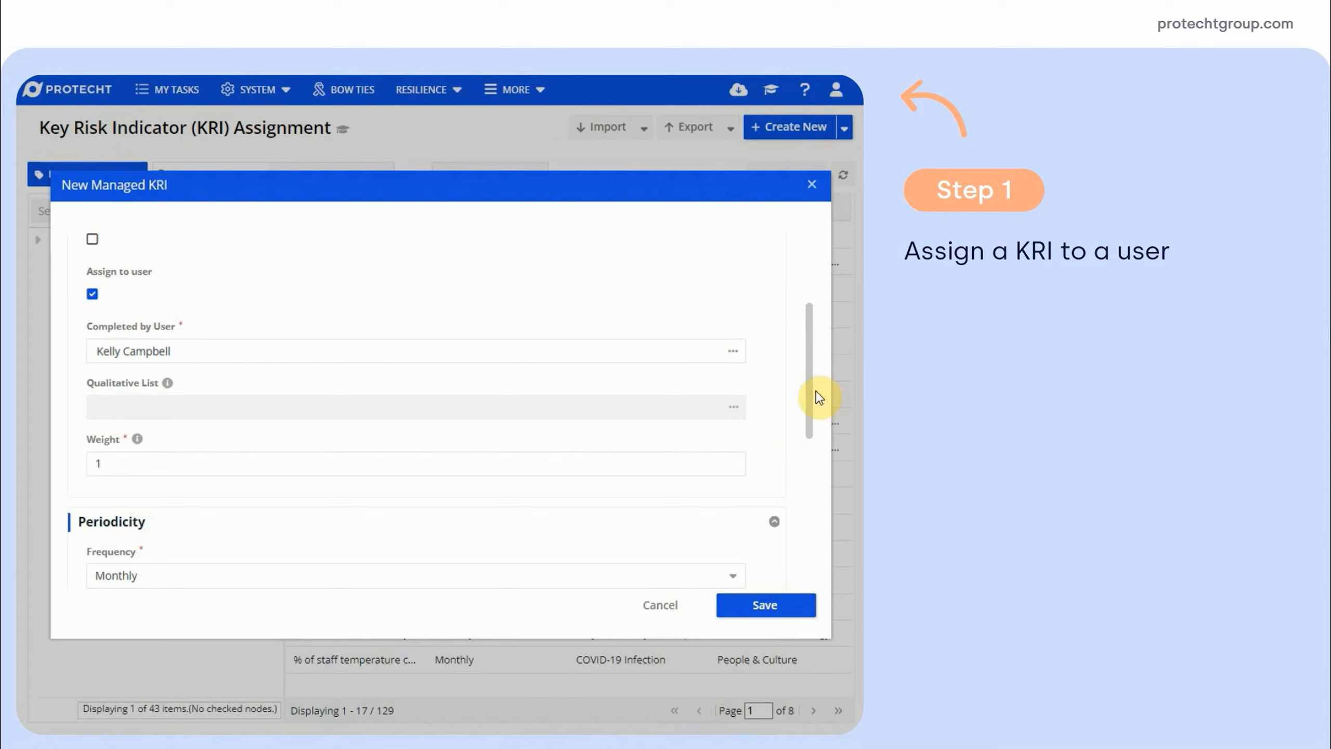
drag(812, 395, 701, 547)
Set scale limits to 0, 2, 3 and 5 and save the KRI assignment
click(211, 372)
text(0)
click(202, 428)
text(2)
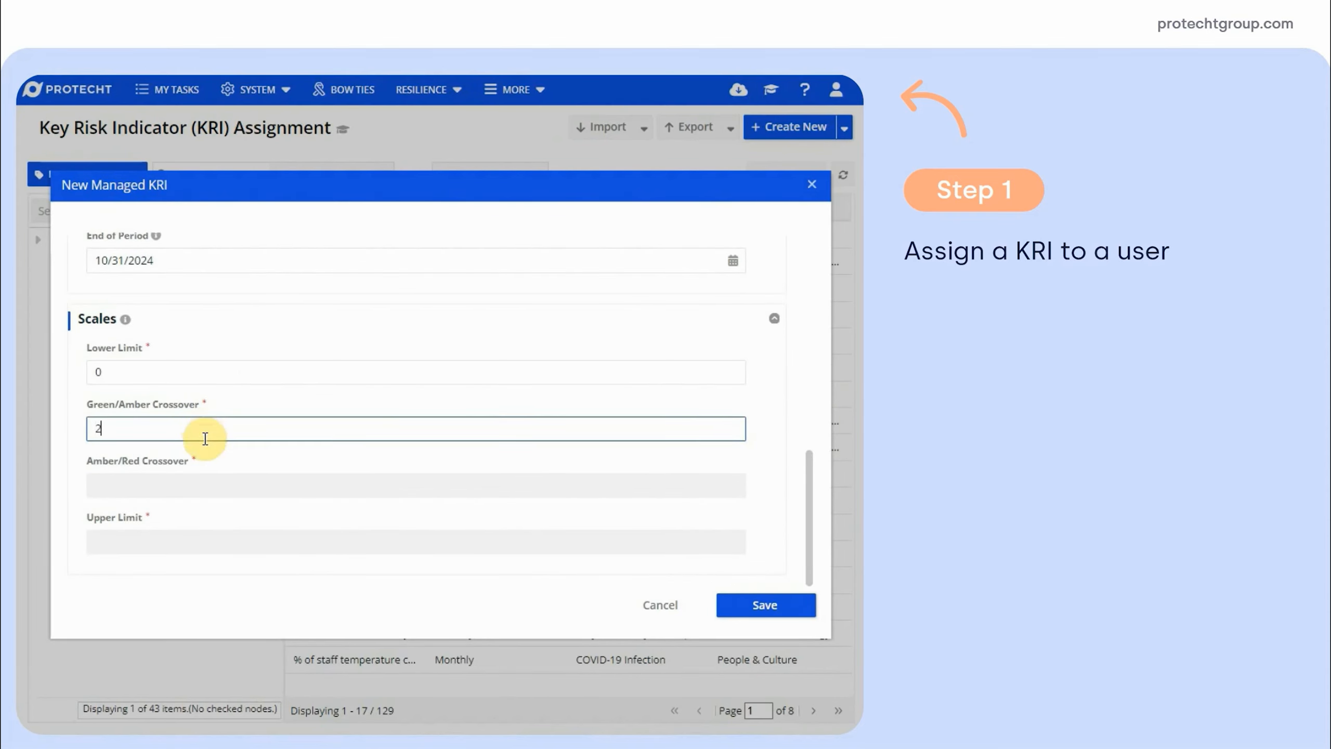
click(202, 482)
text(3)
click(194, 541)
text(5)
click(302, 596)
click(762, 608)
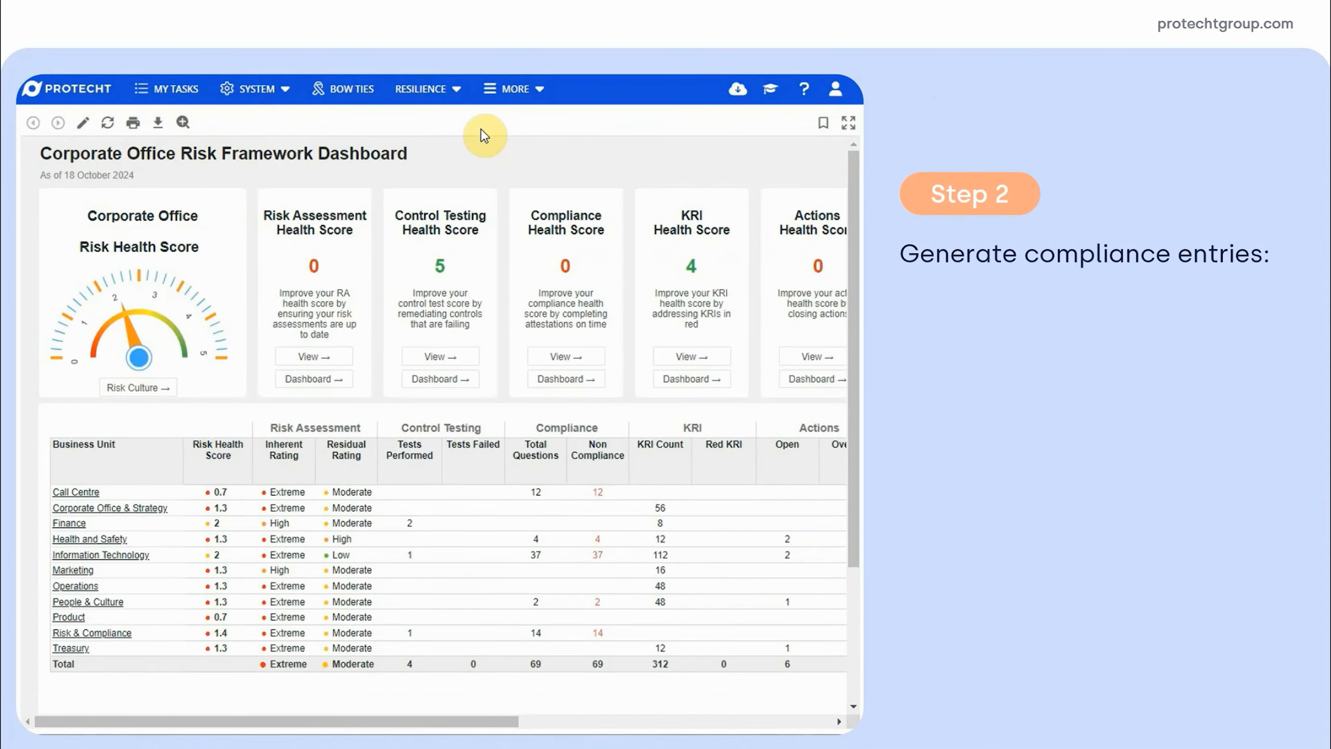
click(258, 94)
Run Process KRI & Compliance Entries from System Configuration Activities and acknowledge completion
click(263, 155)
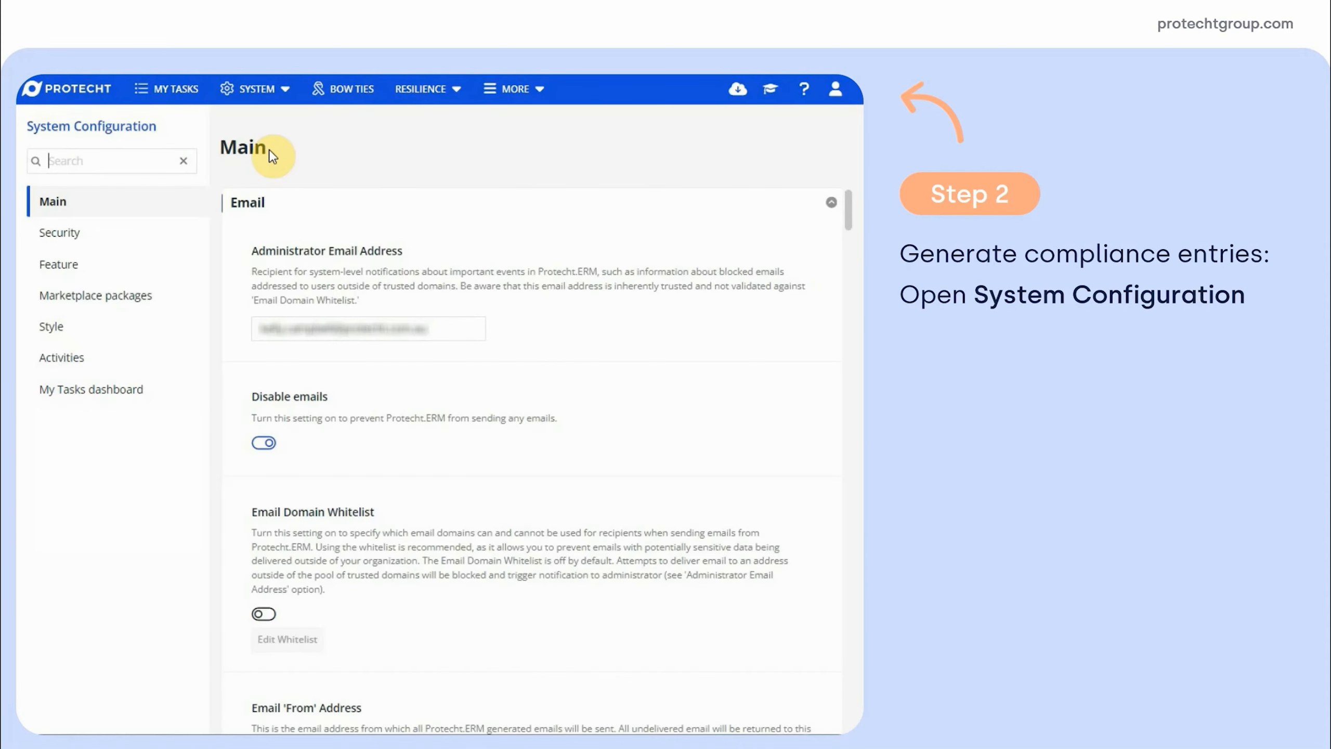
click(75, 363)
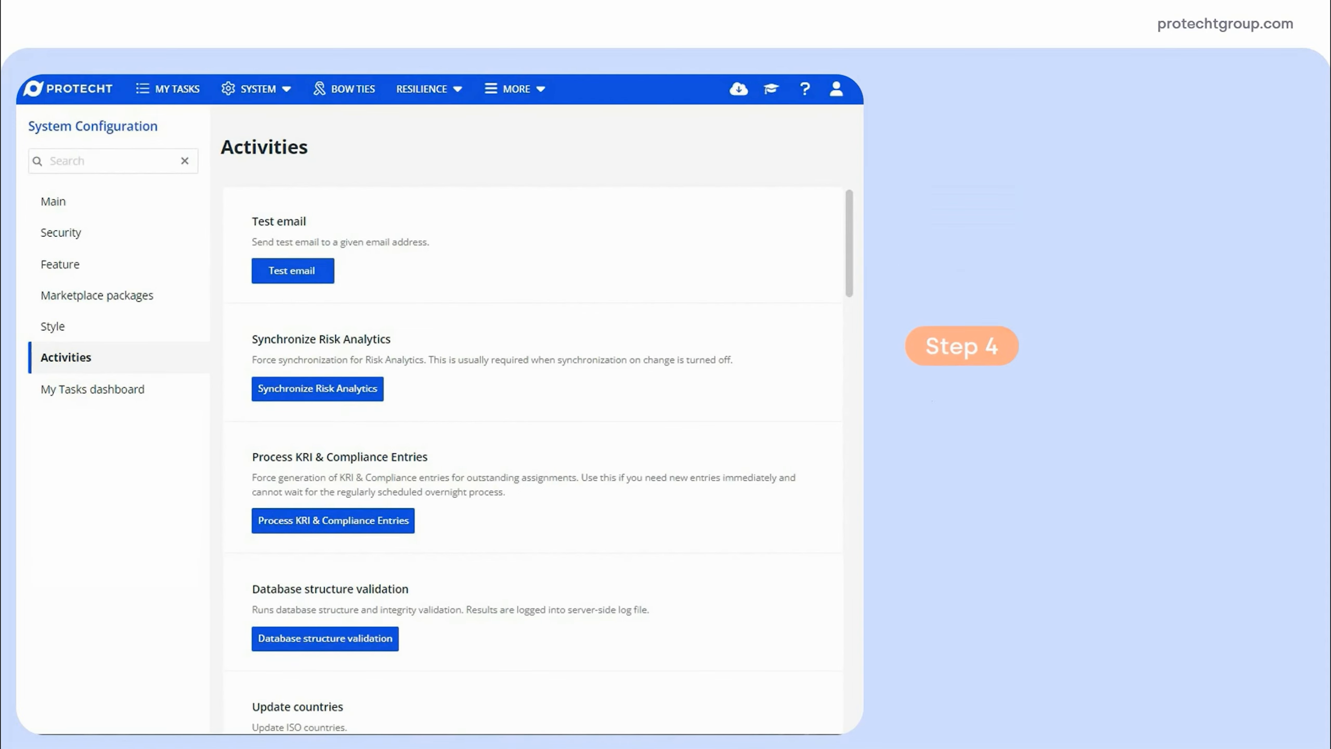
click(307, 523)
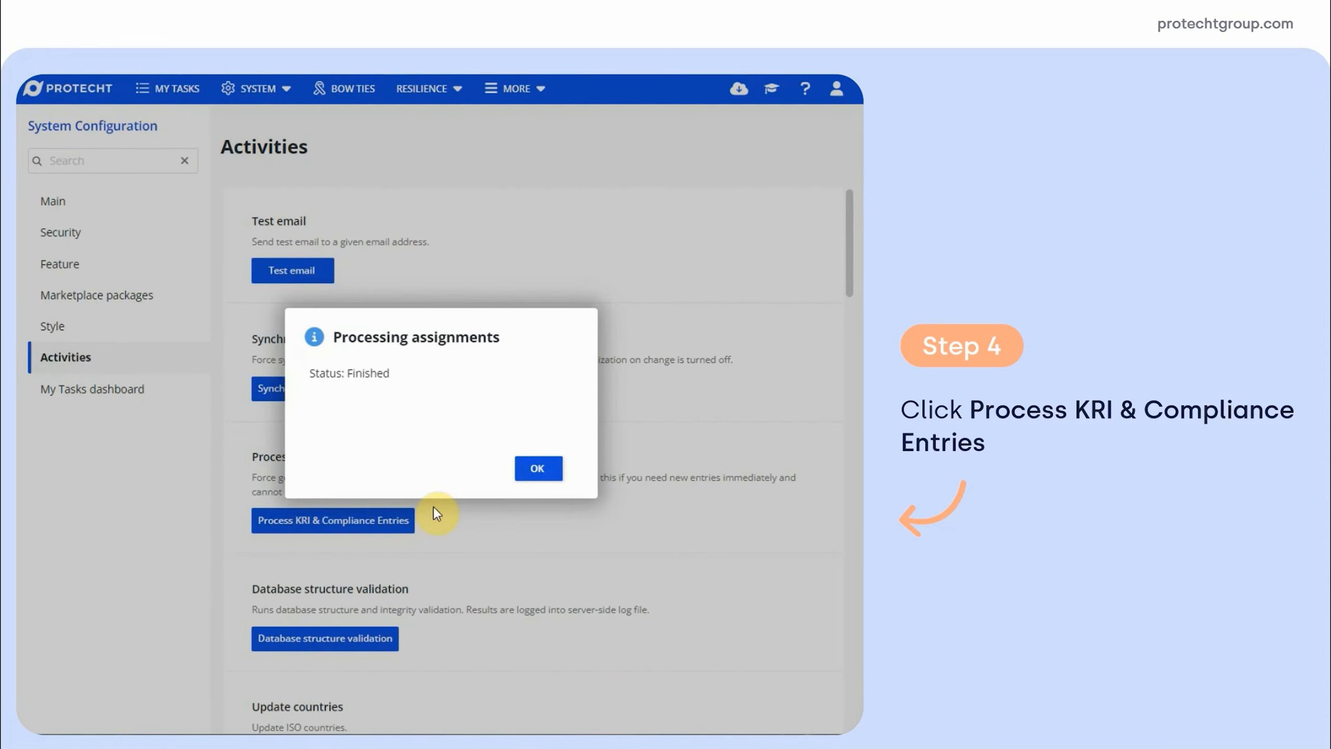
click(531, 468)
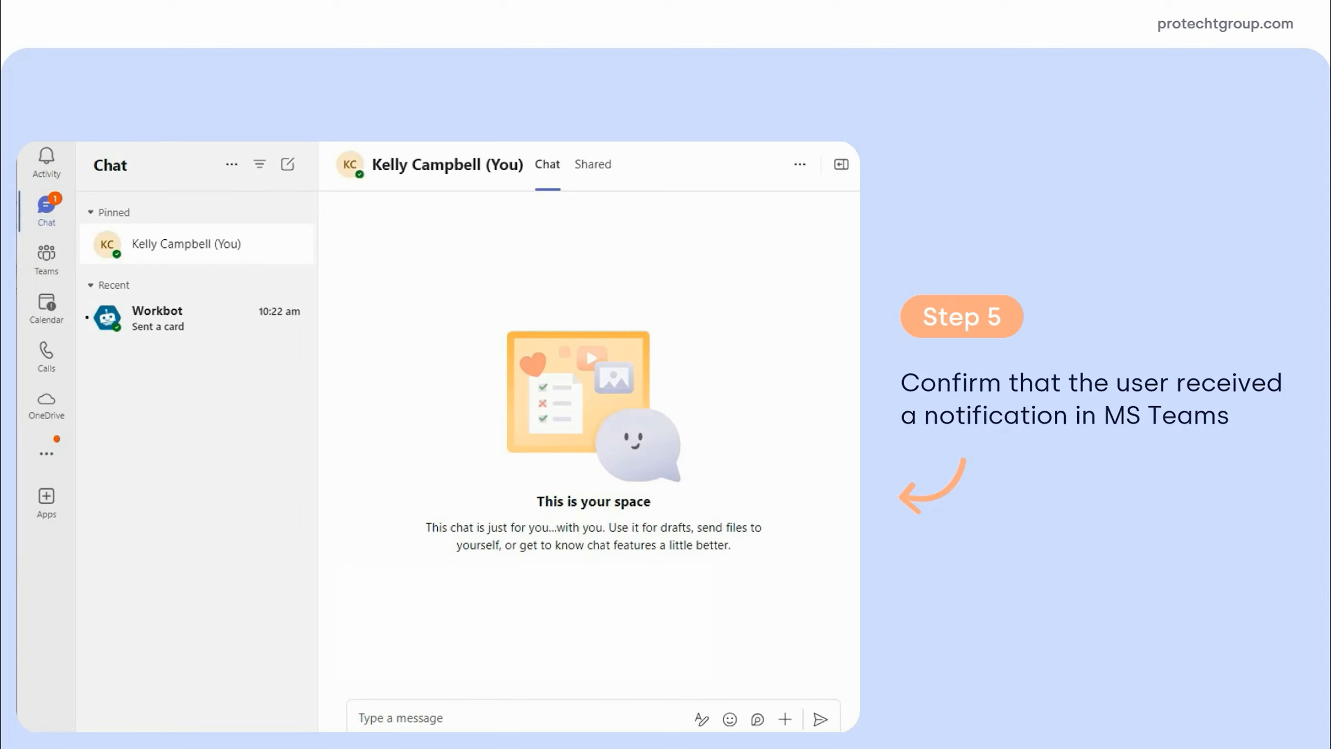
Open the Workbot KRI notification in Teams and follow its View My KRI link
click(176, 313)
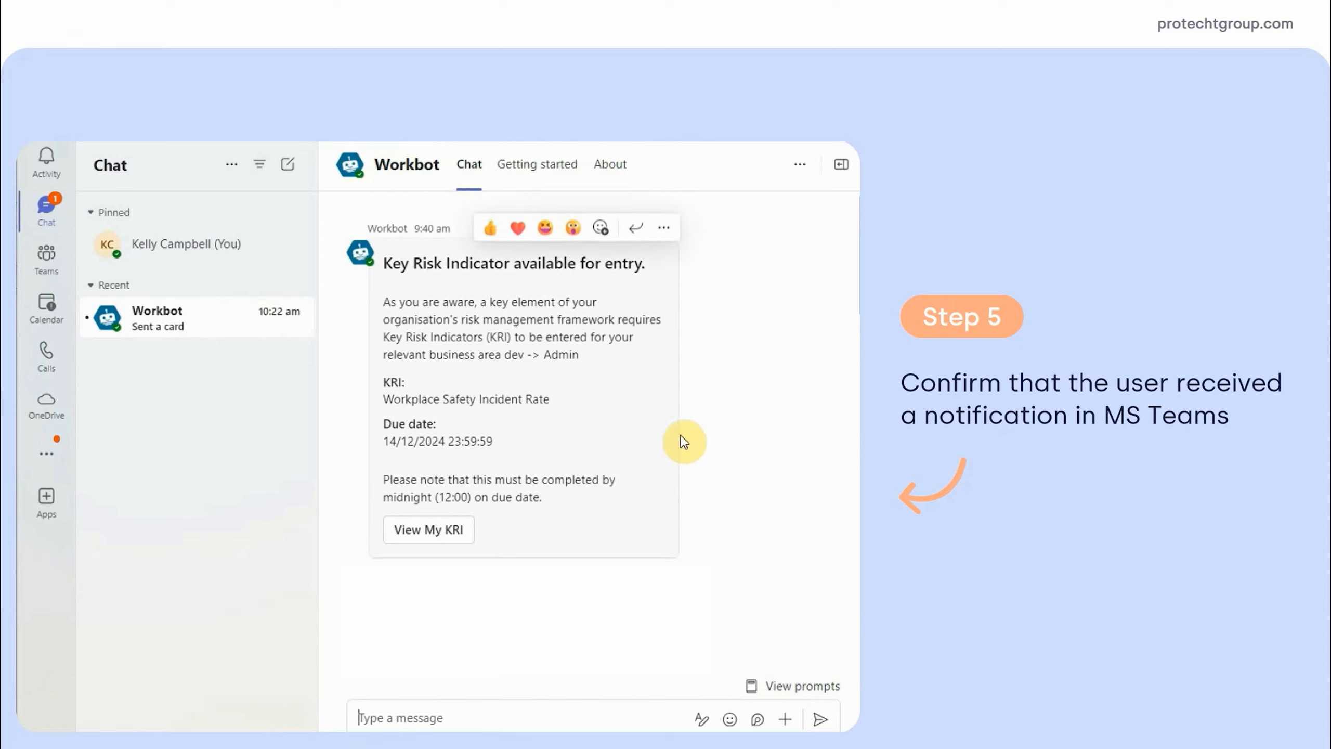
click(429, 529)
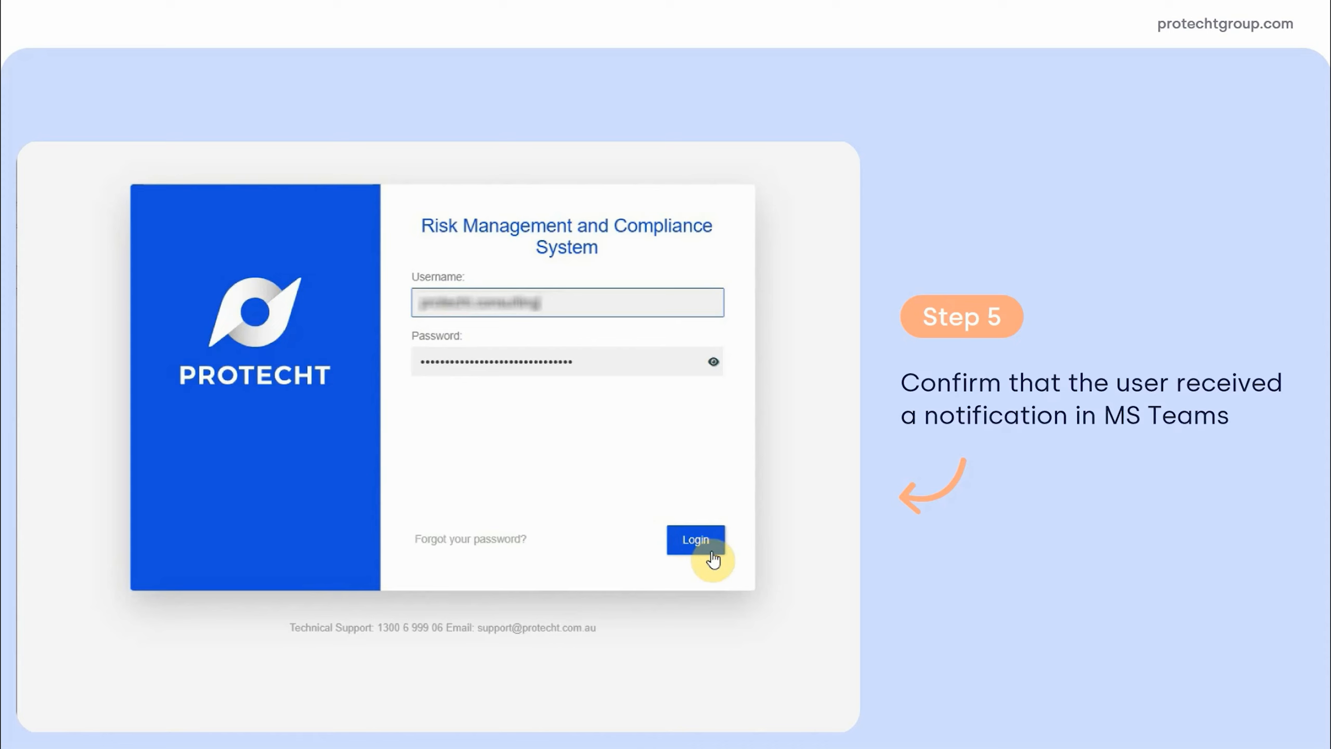
Log in and save a response of 0 for the Workplace Safety Incident Rate entry
click(712, 556)
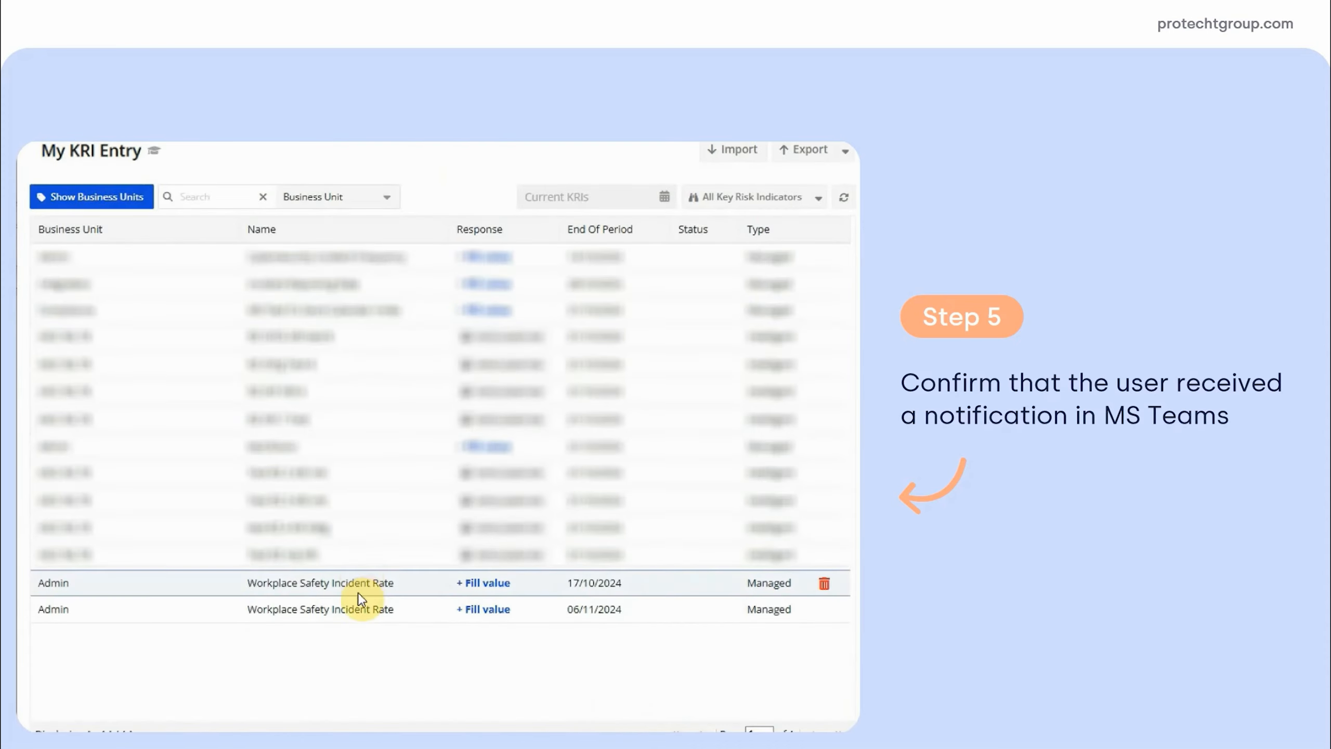
click(365, 591)
click(467, 447)
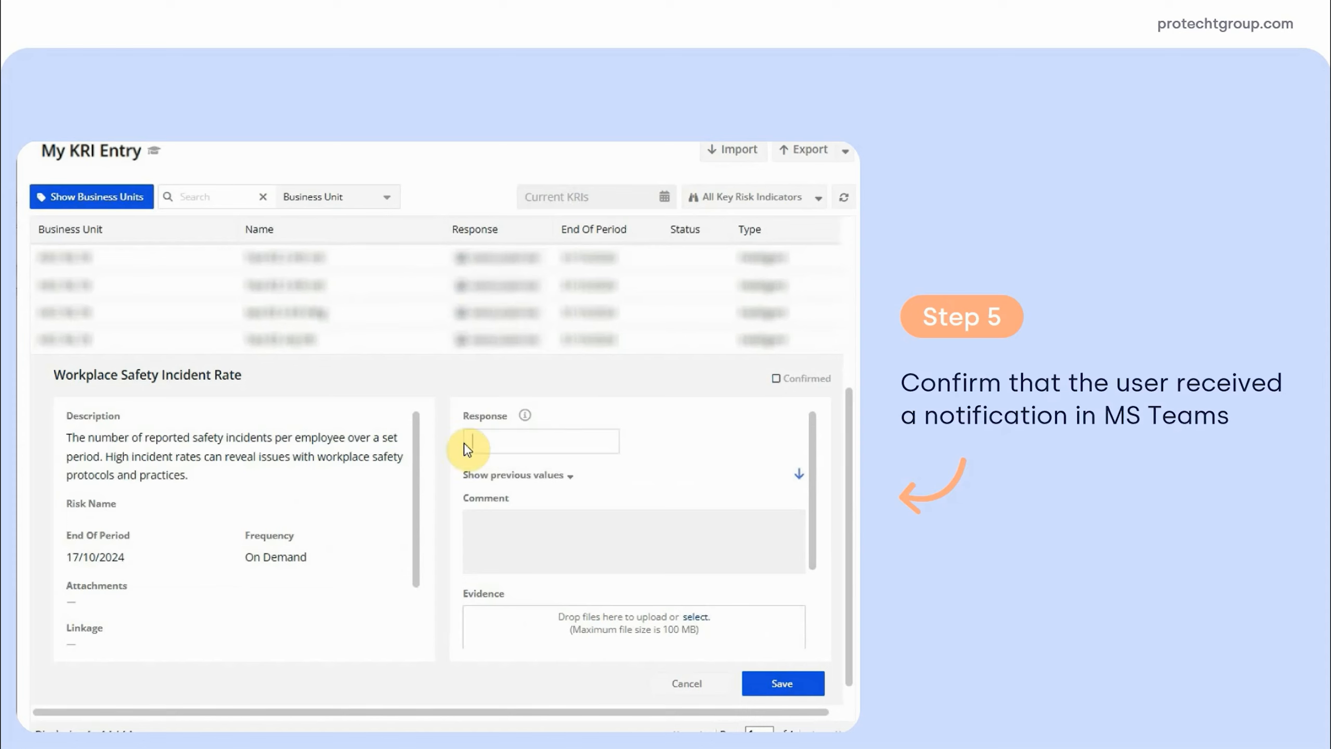
text(0)
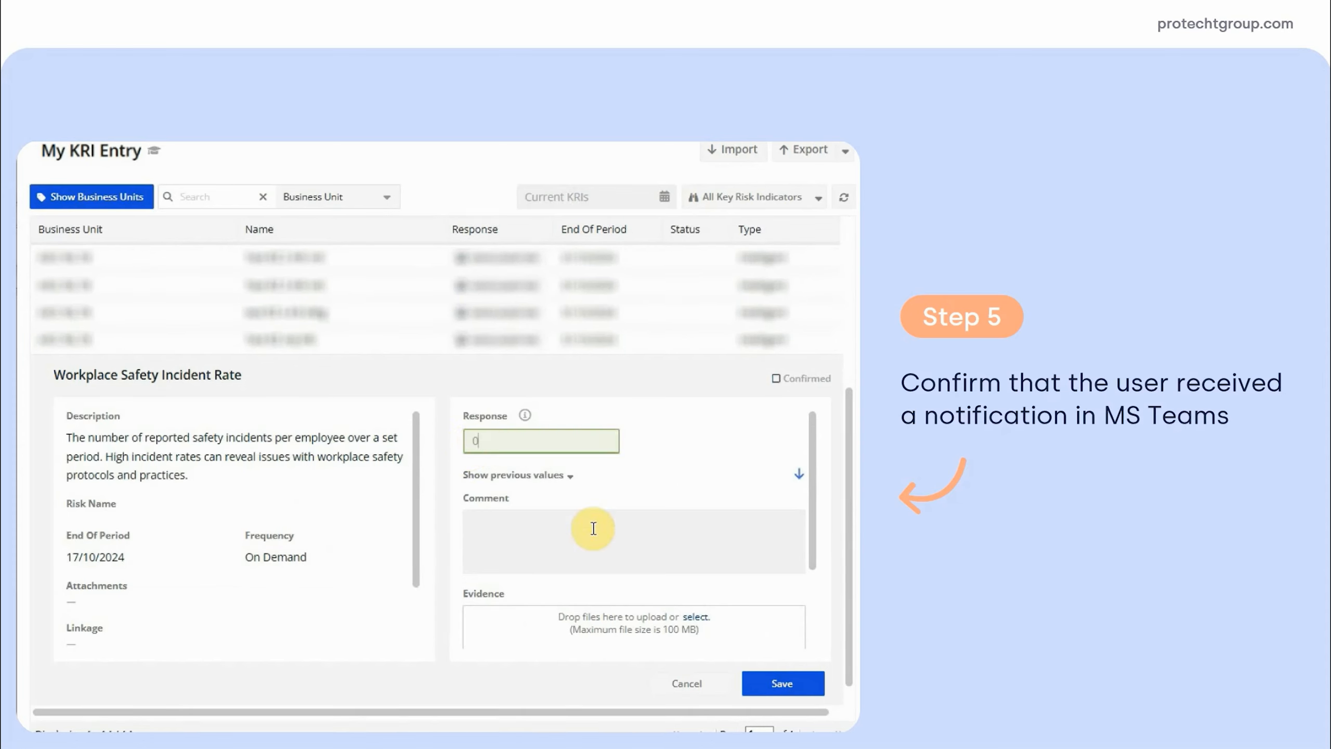
click(783, 684)
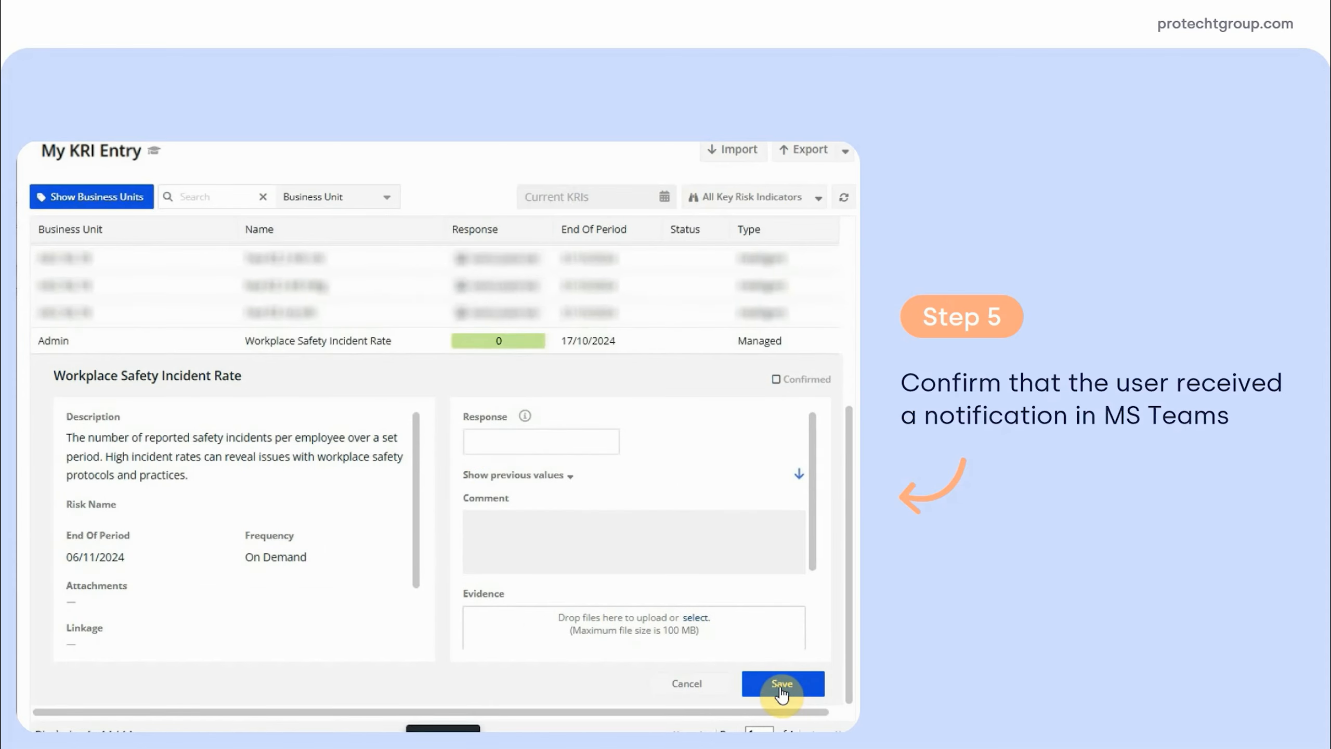